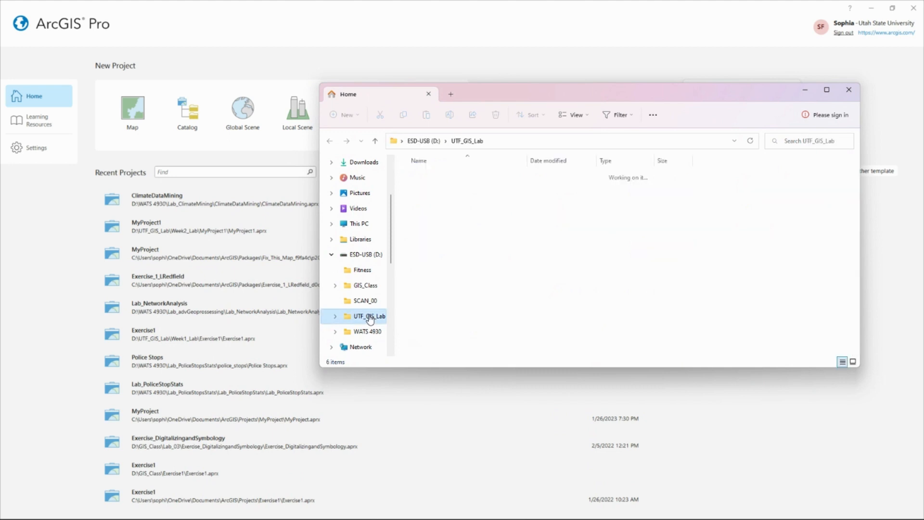
Step: Check the contents of the Week3_Lab folder and create a new Map project named Lab3
double_click(475, 220)
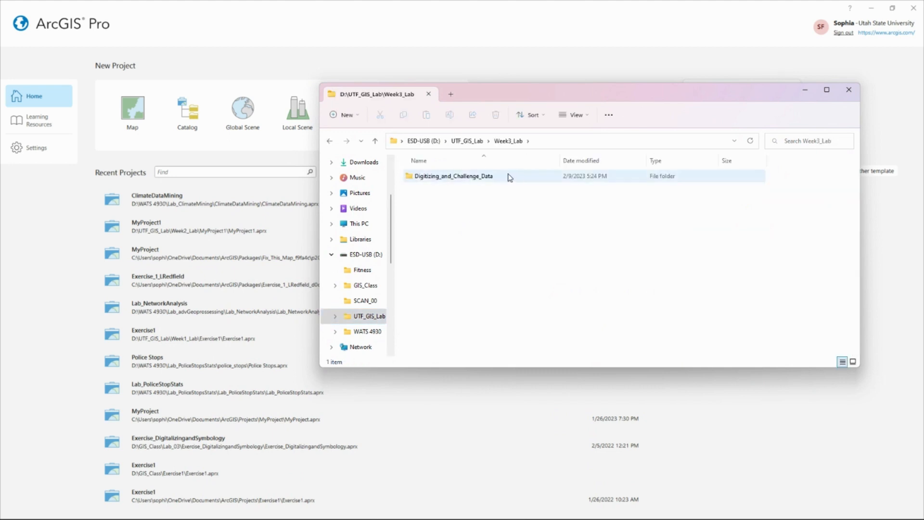
left_click(806, 90)
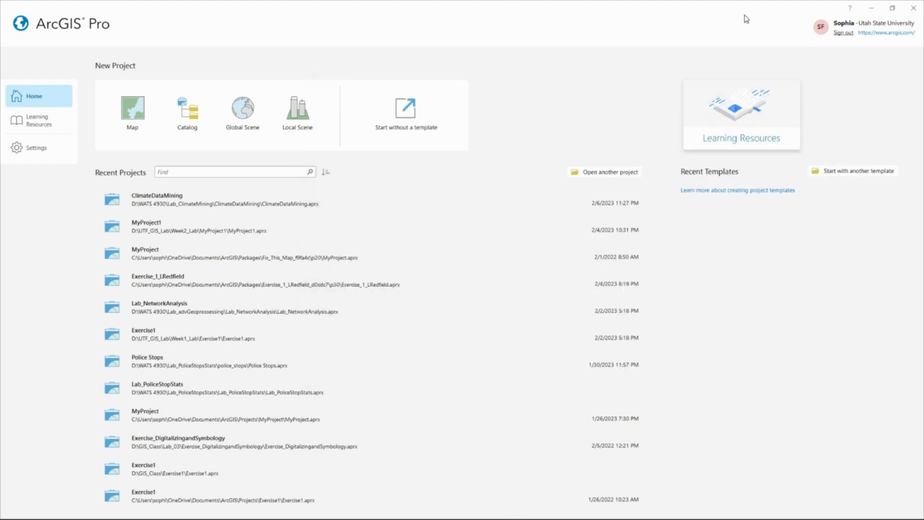
left_click(138, 113)
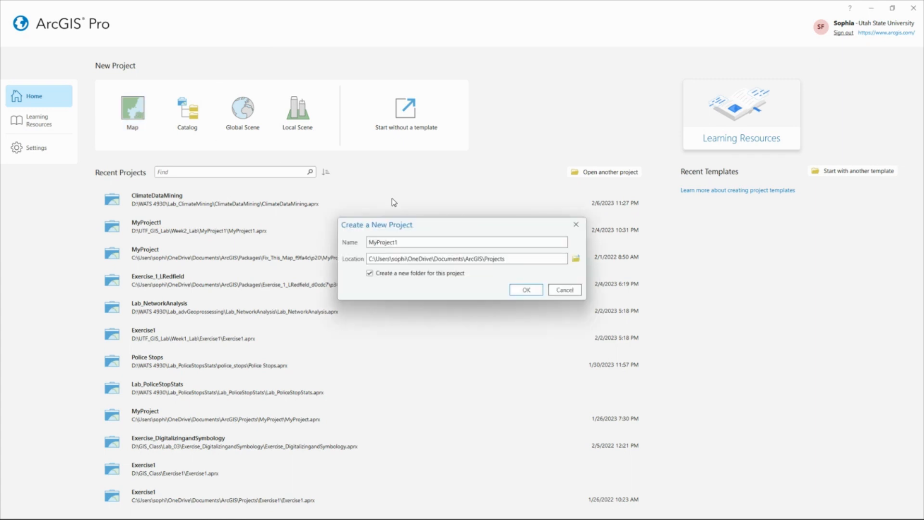
left_click_drag(431, 243, 342, 248)
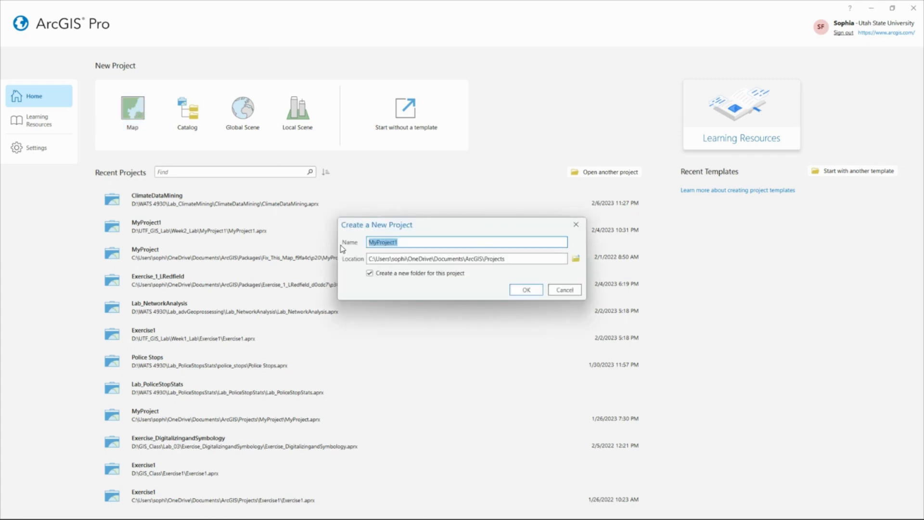
type("Lab3")
left_click(526, 290)
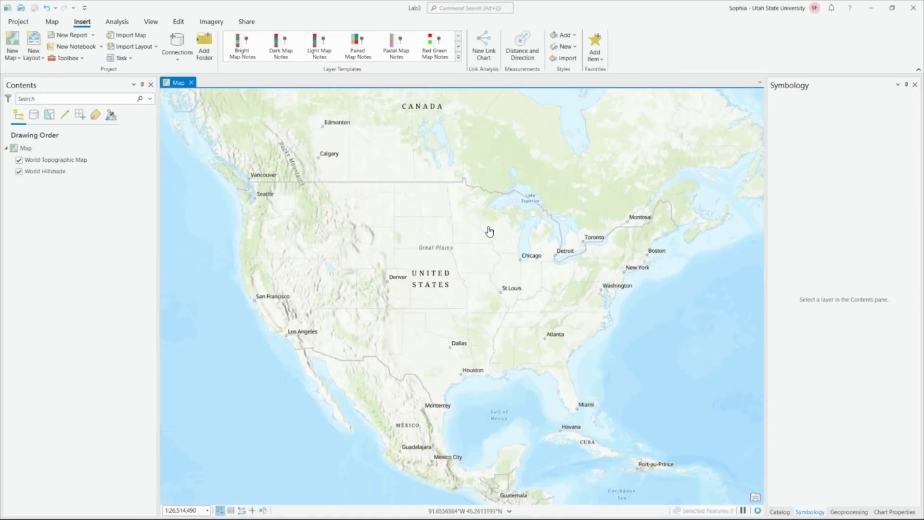
Step: Add a folder connection to Digitizing_and_Challenge_Data inside UTF_GIS_Lab\Week3_Lab on the ESD-USB (D:) drive
left_click_drag(490, 231, 463, 248)
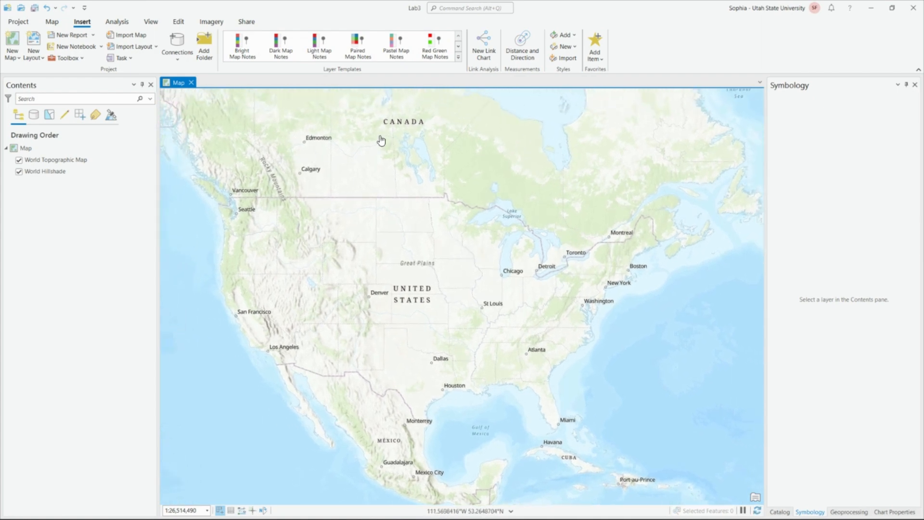
left_click(780, 512)
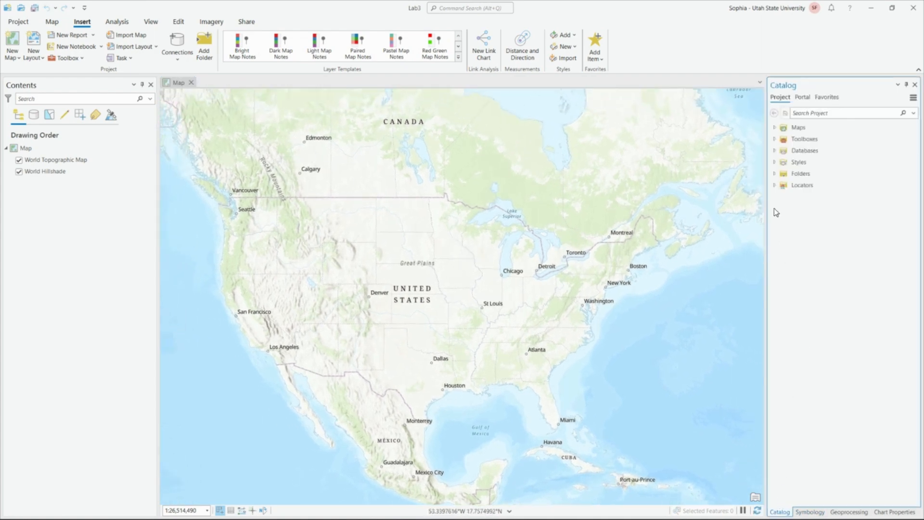
left_click(775, 173)
right_click(790, 173)
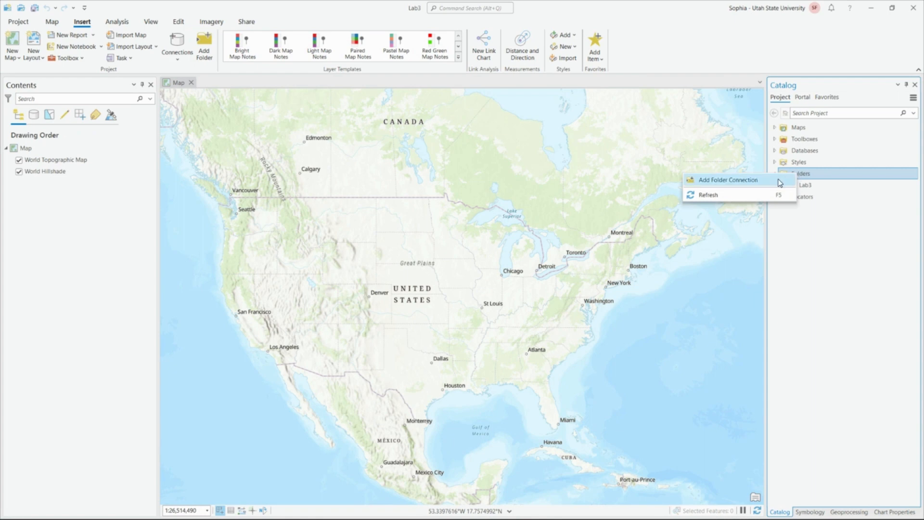
left_click(779, 181)
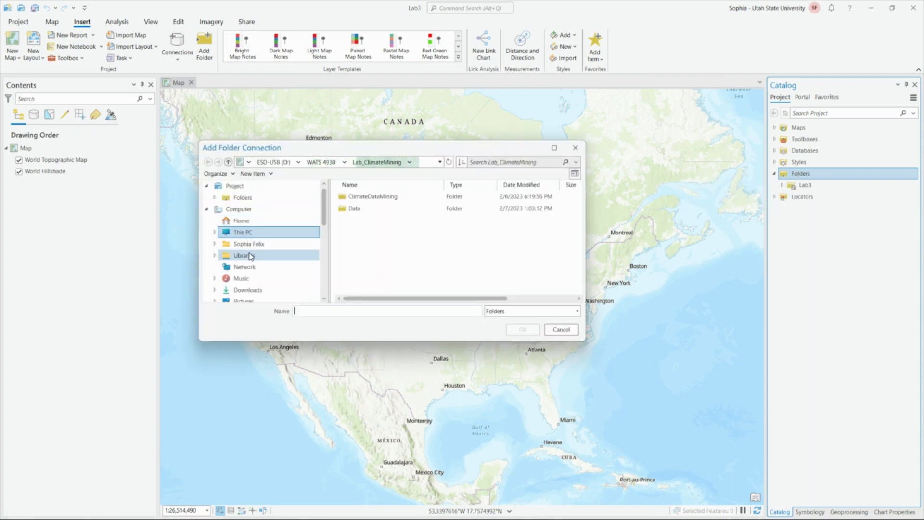
scroll(252, 277, "down", 3)
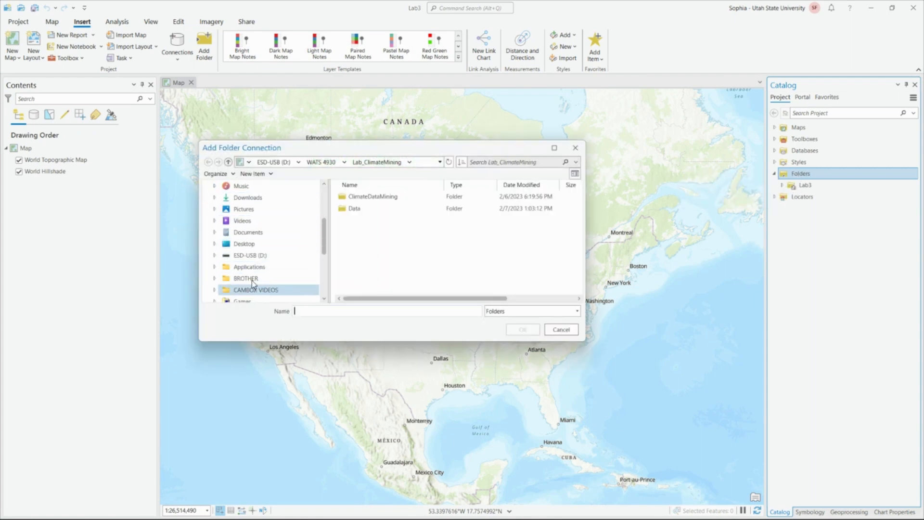
left_click(250, 255)
double_click(382, 233)
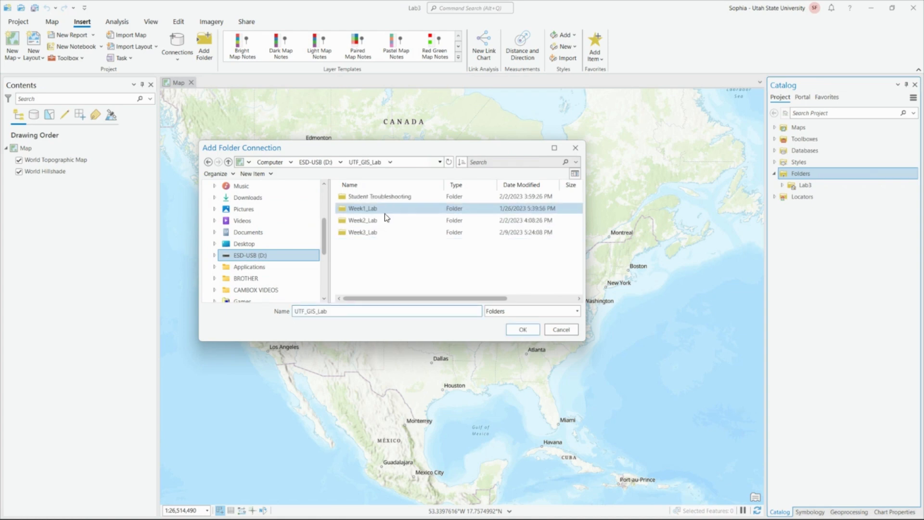
double_click(386, 233)
left_click(393, 197)
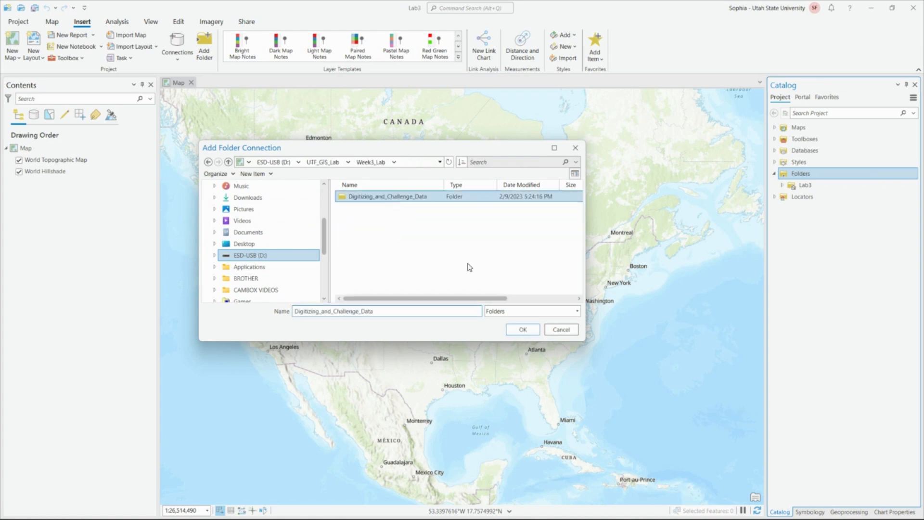
left_click(523, 328)
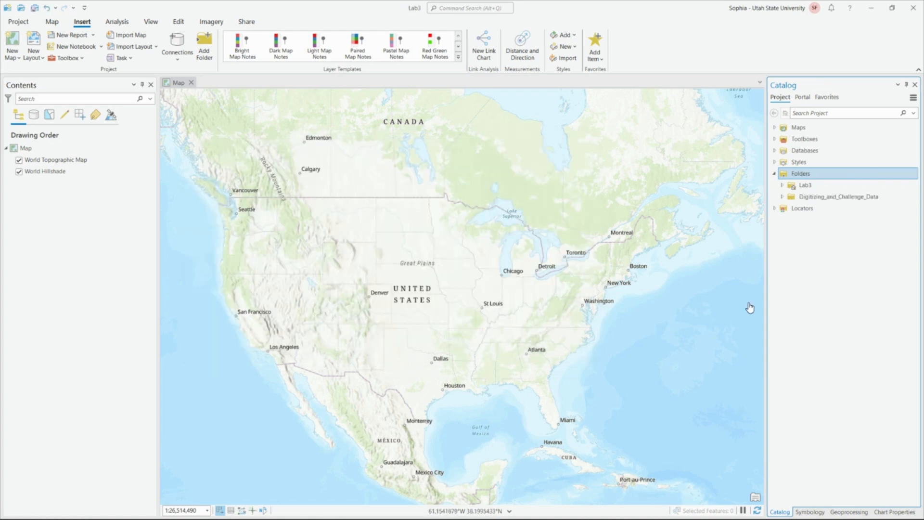
Step: Add the Study_Sites.shp shapefile from the Digitizing_and_Challenge_Data folder to the map
left_click(782, 197)
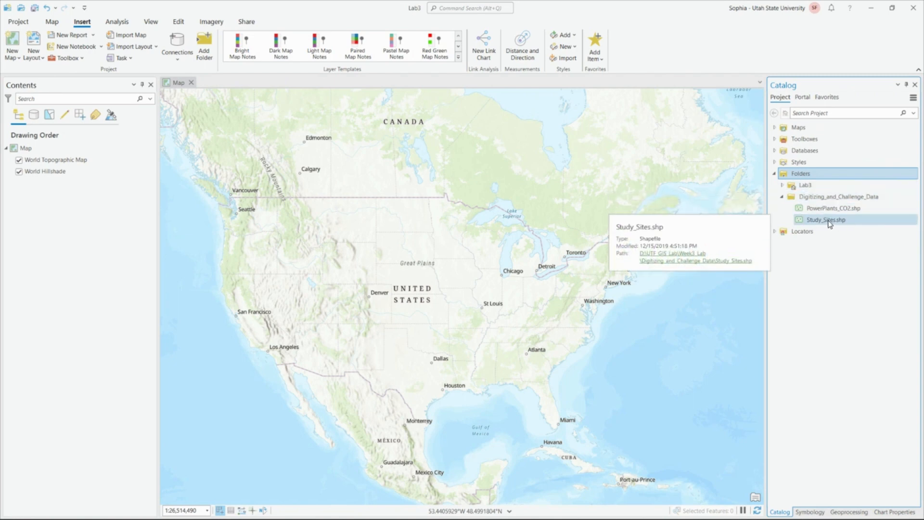
left_click_drag(829, 221, 461, 252)
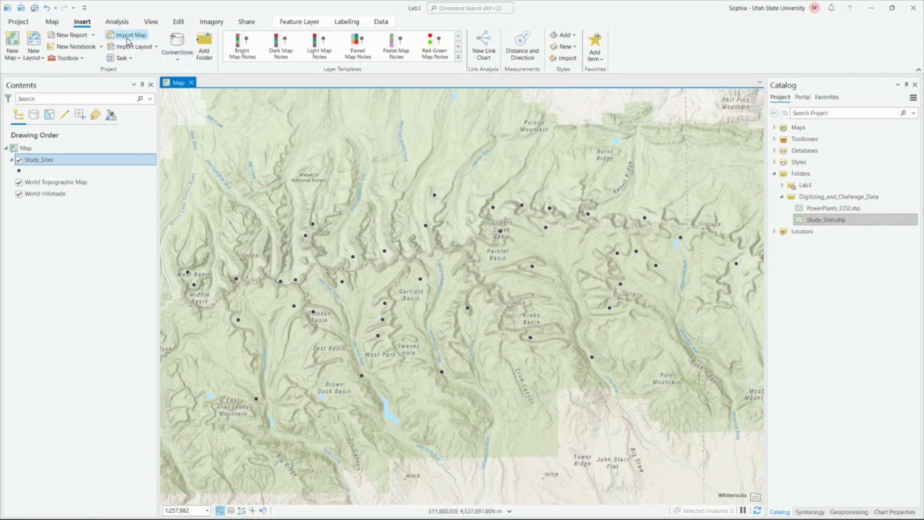
Step: Change the map's basemap to Imagery
left_click(52, 22)
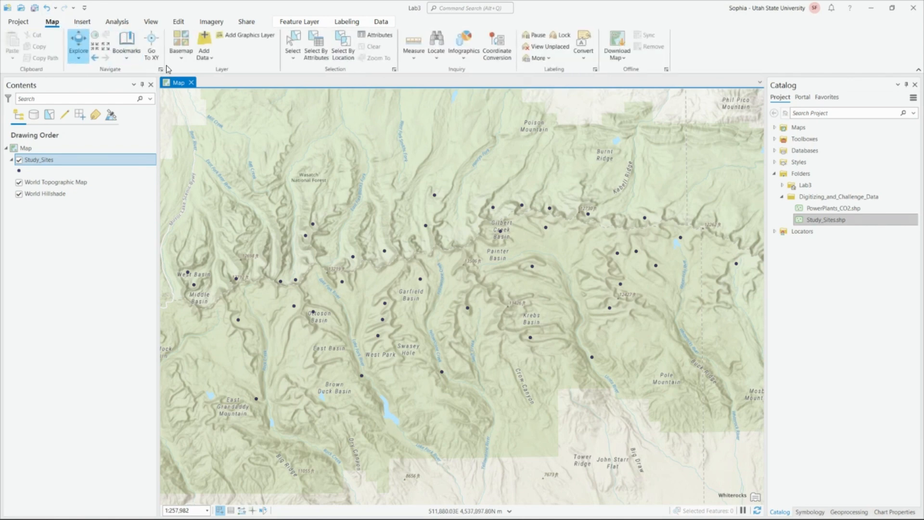
left_click(179, 56)
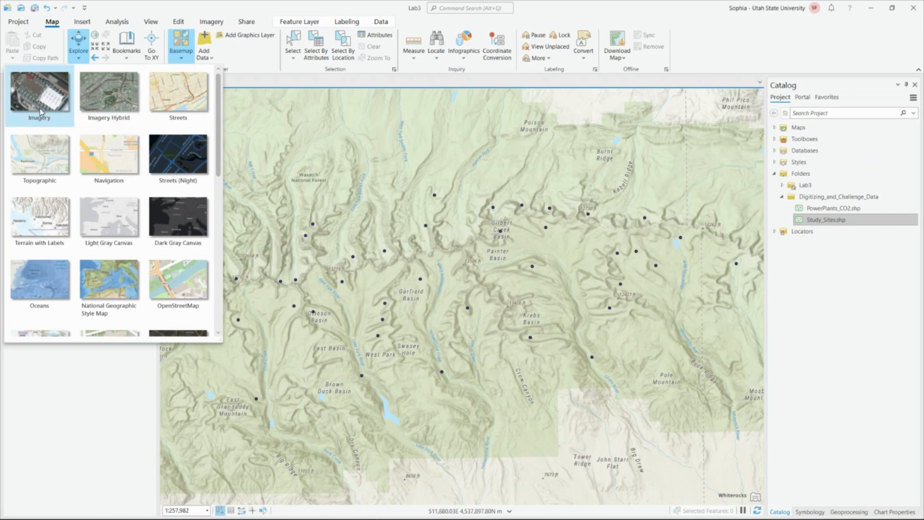
left_click(50, 108)
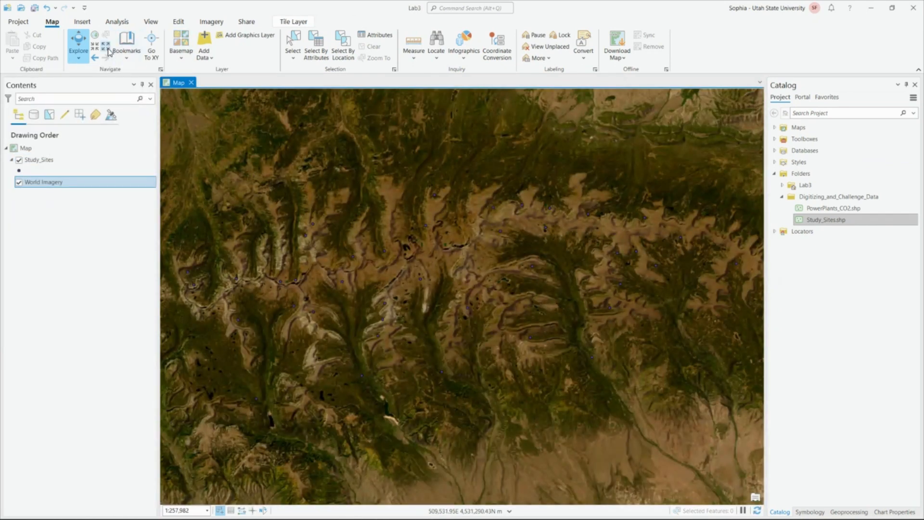
Step: Look through the available basemaps and switch the map to the Imagery Hybrid basemap
left_click(189, 54)
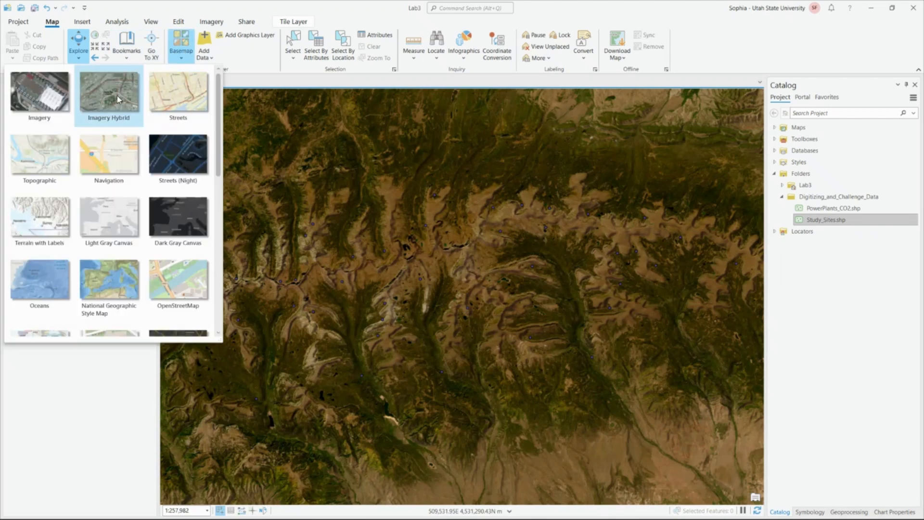
scroll(113, 106, "down", 5)
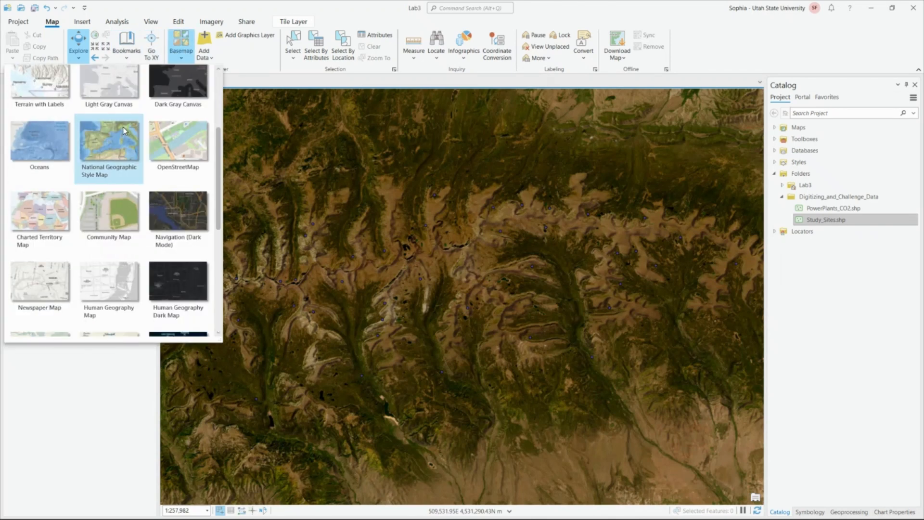
scroll(138, 169, "down", 6)
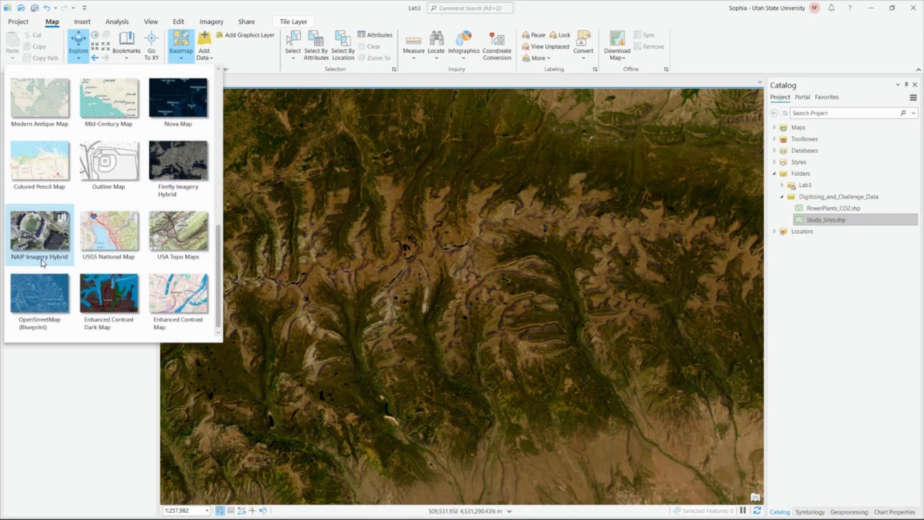
scroll(131, 241, "up", 1)
scroll(130, 238, "up", 8)
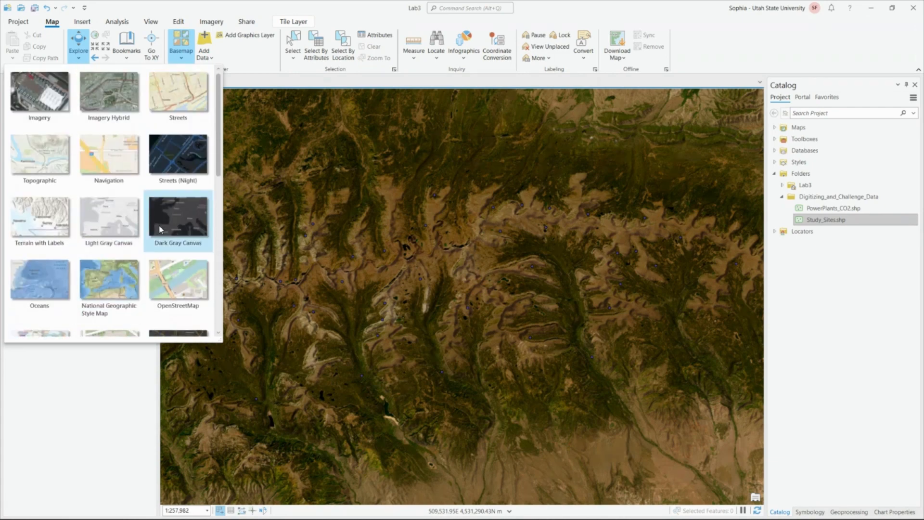
left_click(120, 109)
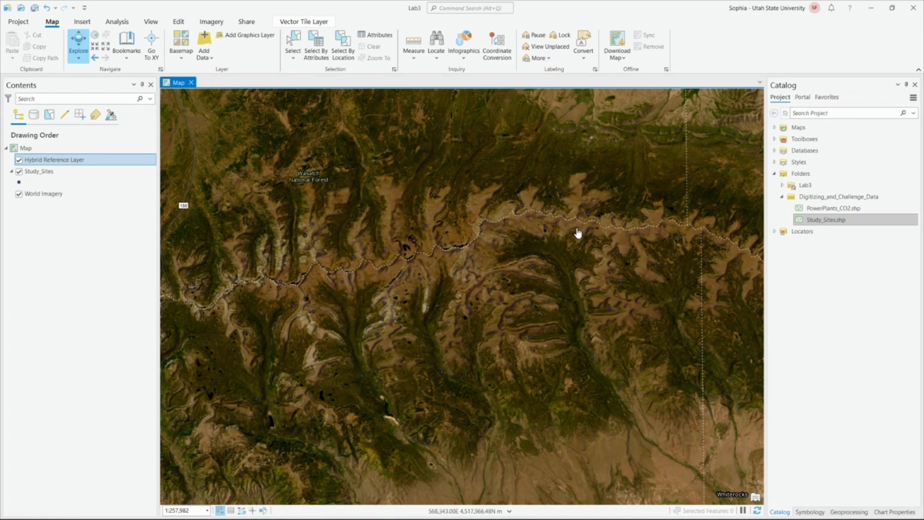
scroll(581, 233, "down", 3)
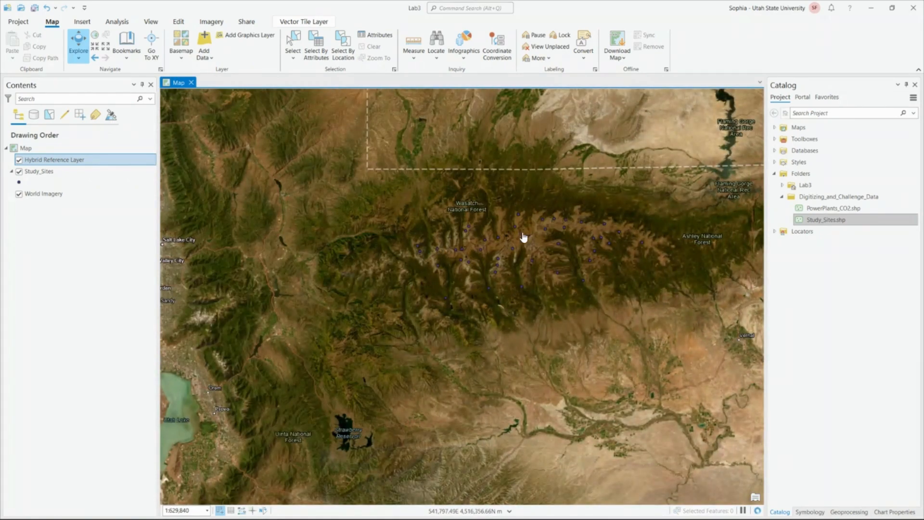
scroll(468, 252, "up", 1)
scroll(468, 254, "up", 4)
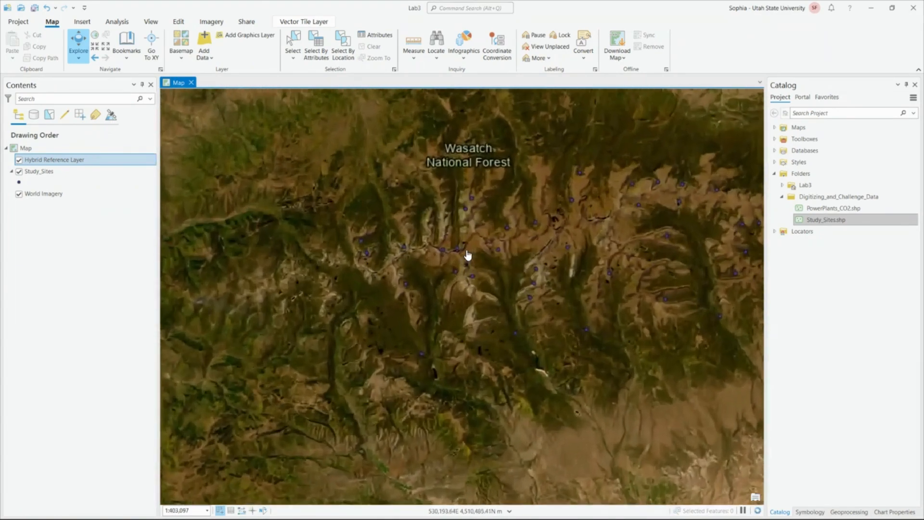
left_click_drag(522, 265, 392, 323)
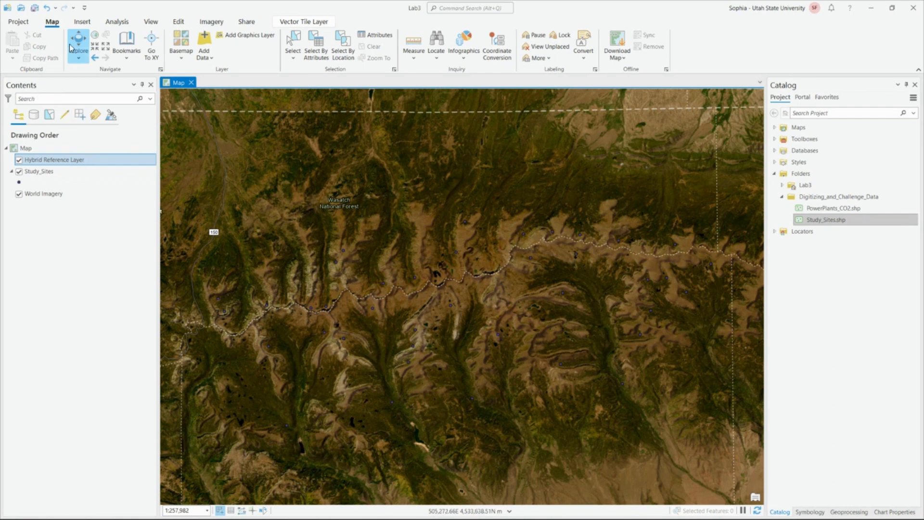
Step: Open the map's properties and show its coordinate system settings
left_click(34, 150)
right_click(34, 149)
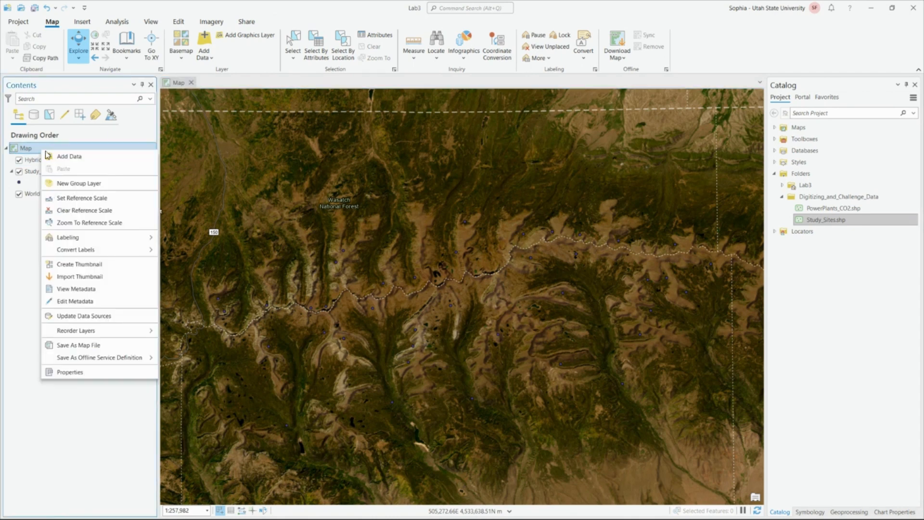
left_click(63, 374)
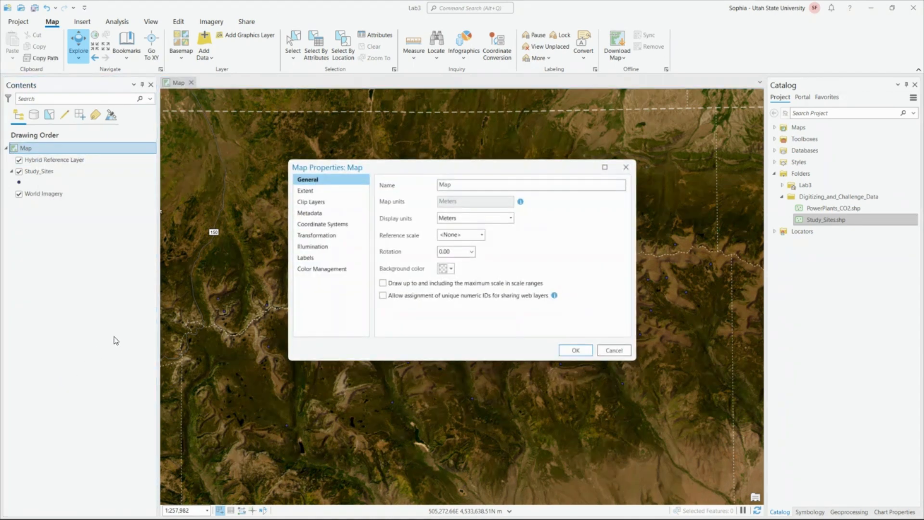
left_click(331, 226)
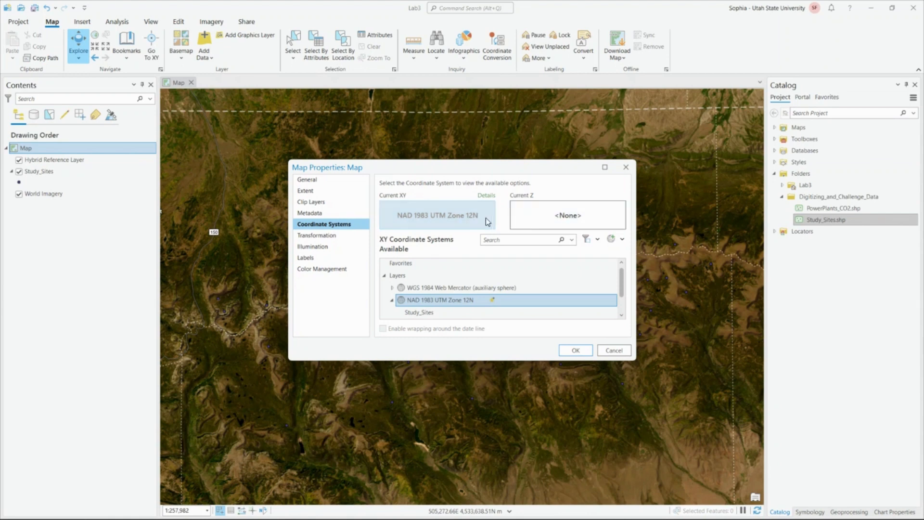
Step: Set the map's XY coordinate system to NAD 1983 UTM Zone 12N from the projected UTM systems for NAD 1983
scroll(478, 283, "down", 1)
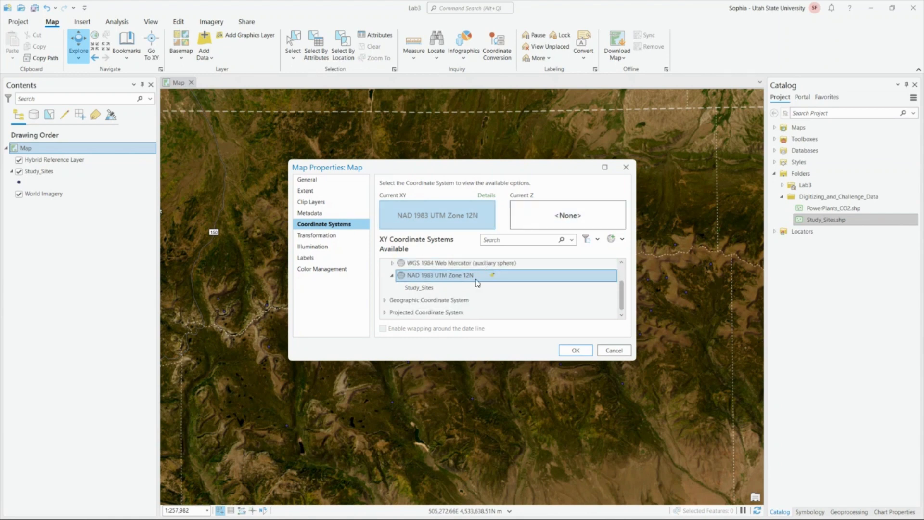
left_click(385, 314)
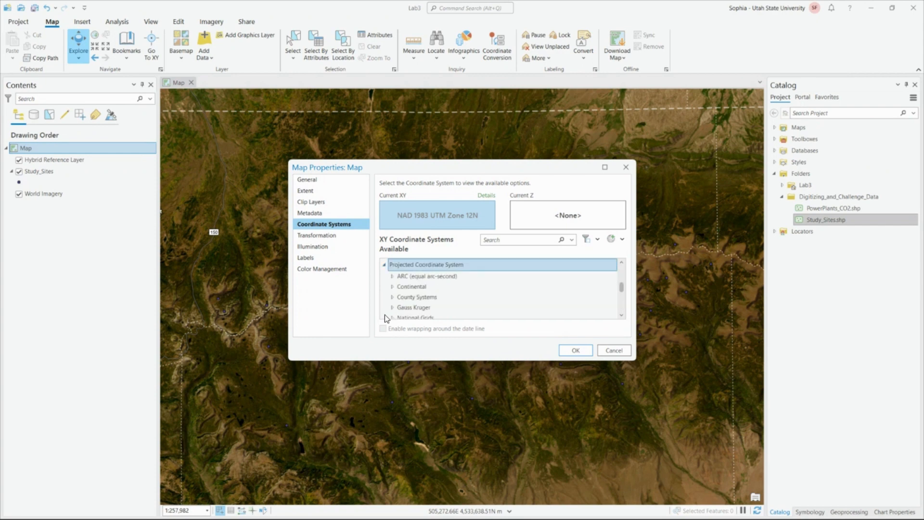
scroll(388, 301, "down", 1)
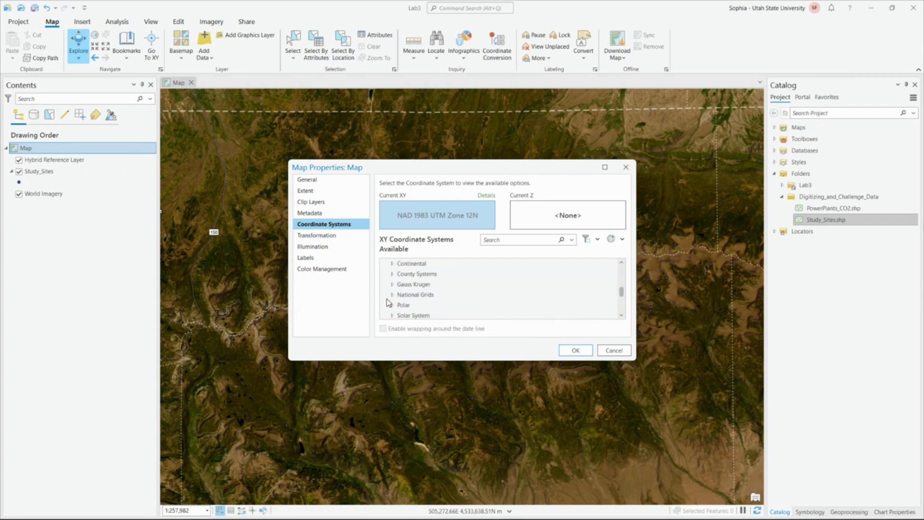
scroll(388, 302, "down", 1)
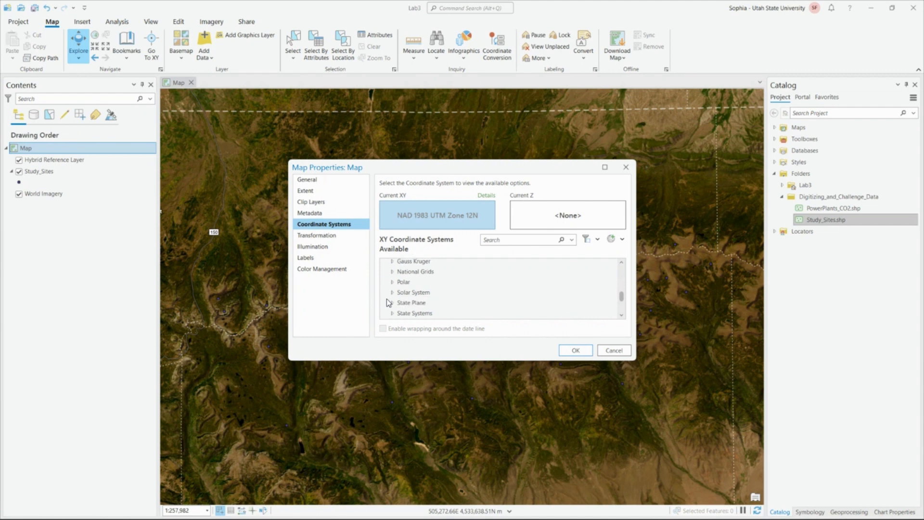
scroll(388, 302, "down", 1)
left_click(393, 311)
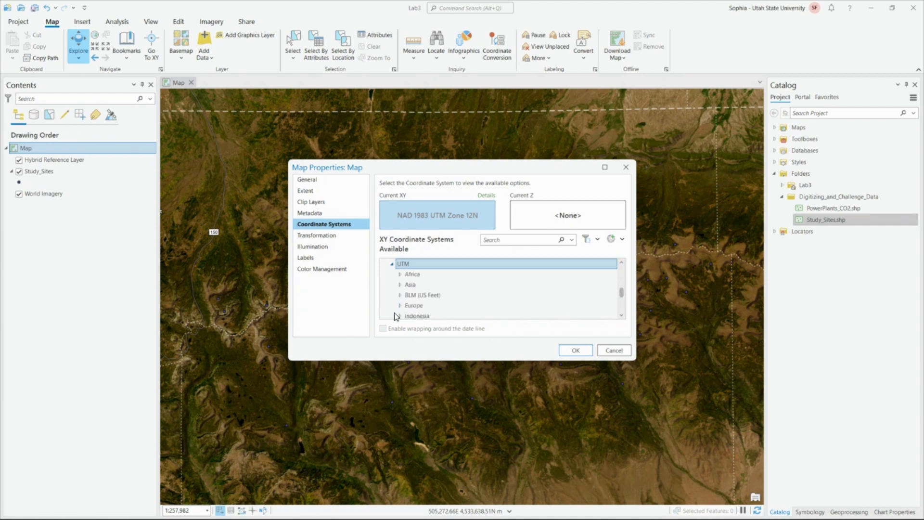
scroll(385, 285, "down", 2)
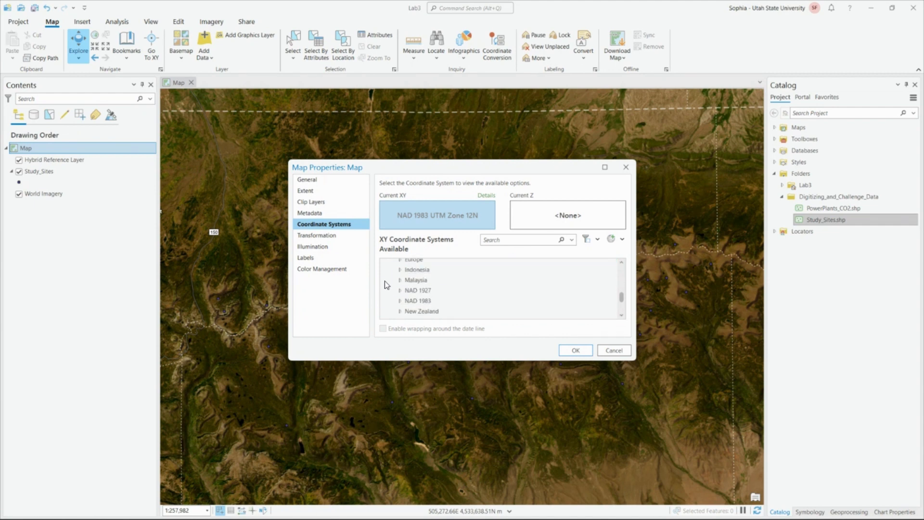
left_click(400, 301)
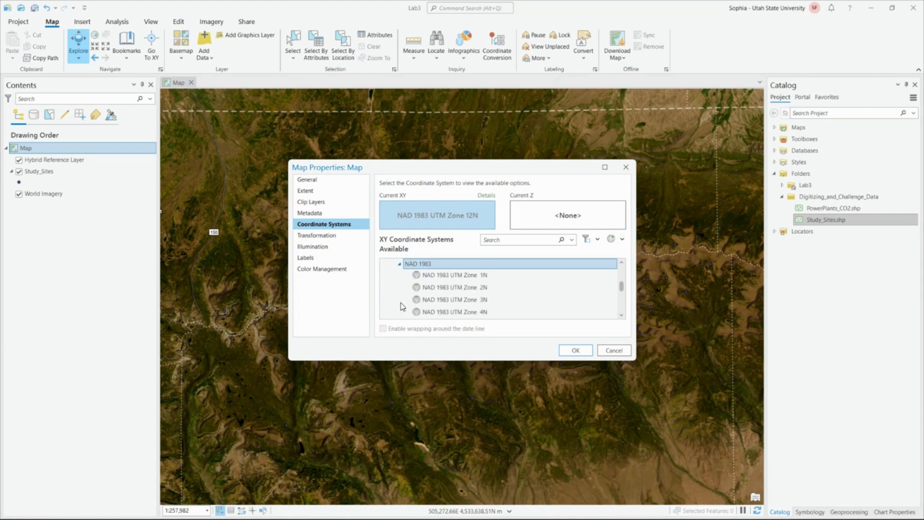
scroll(395, 309, "down", 1)
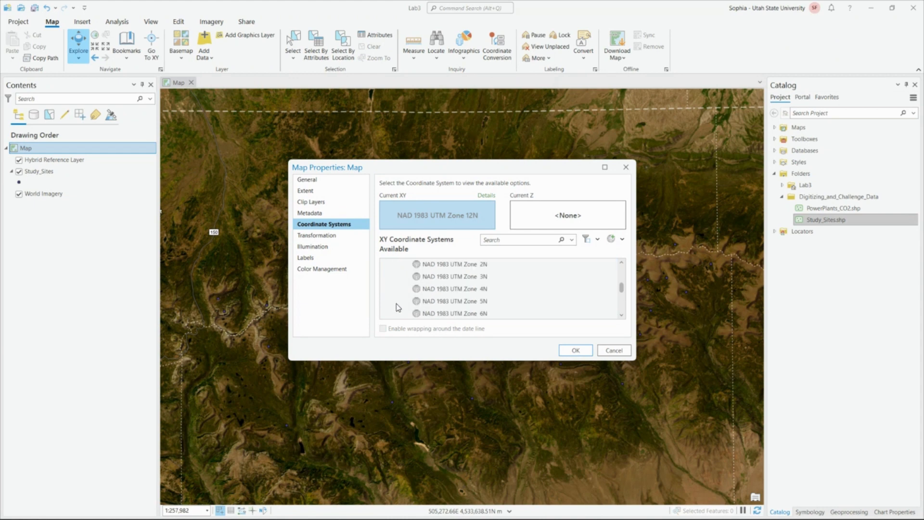
scroll(398, 308, "down", 3)
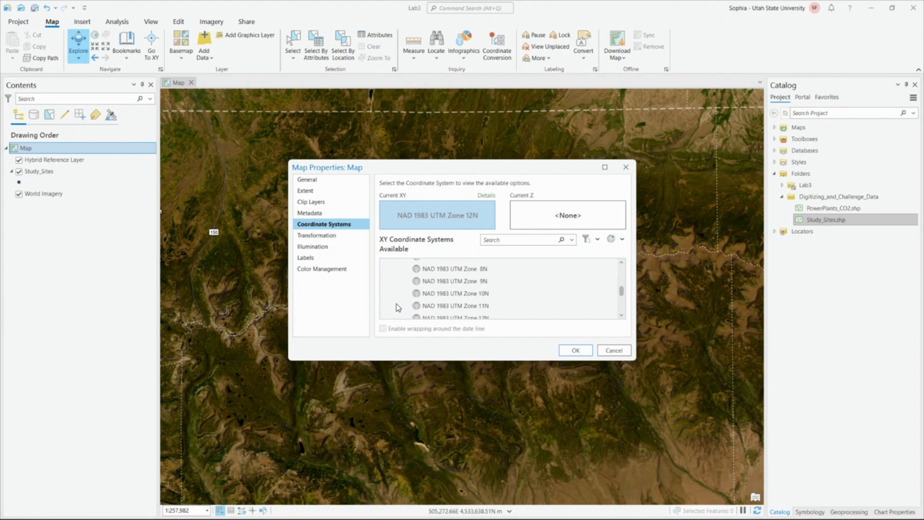
scroll(398, 308, "down", 1)
left_click(467, 298)
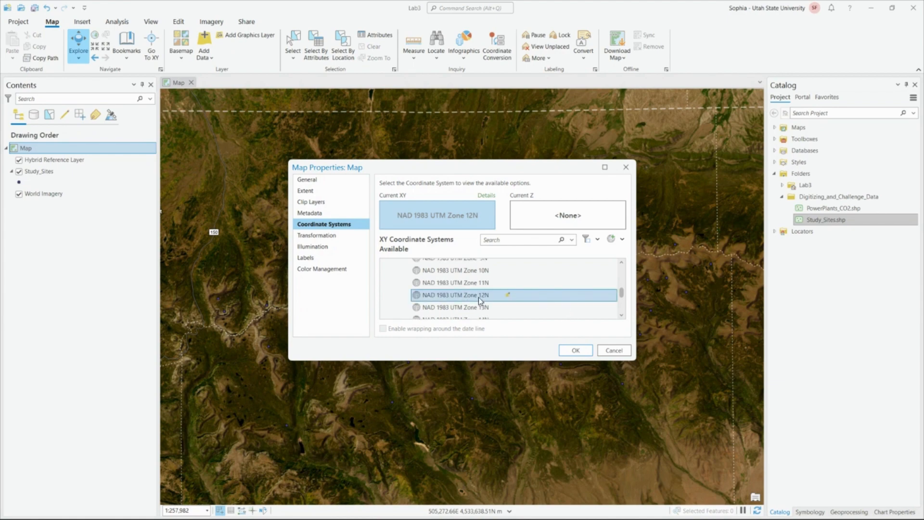
left_click(575, 349)
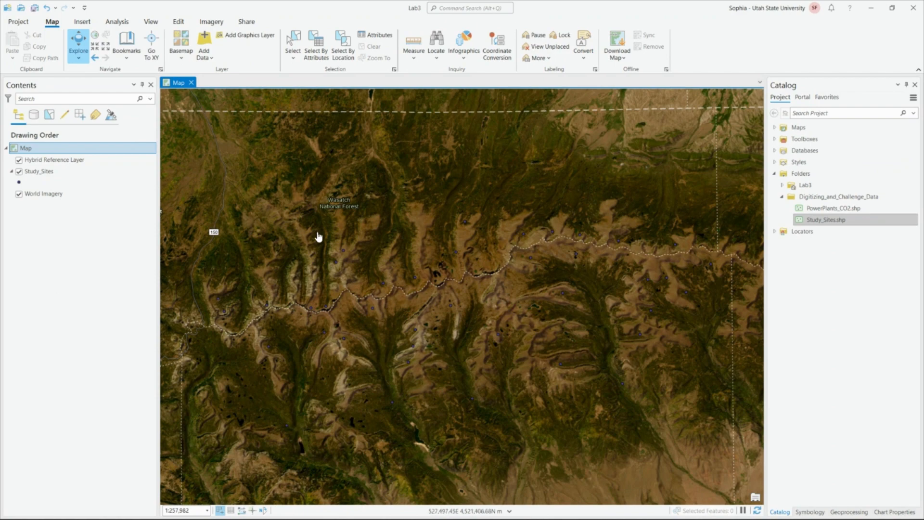
Step: Examine the imagery and the study site points along the mountain ridge at closer and wider scales
scroll(320, 241, "up", 5)
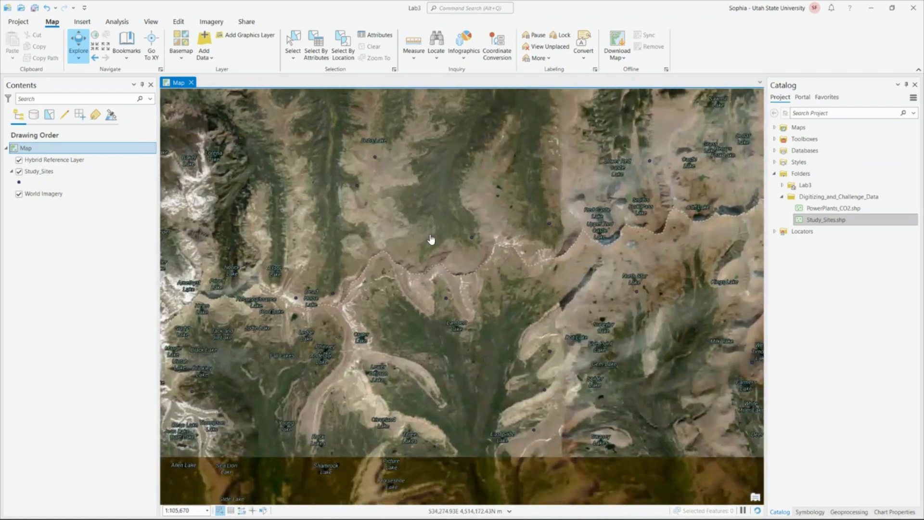
left_click_drag(432, 240, 367, 294)
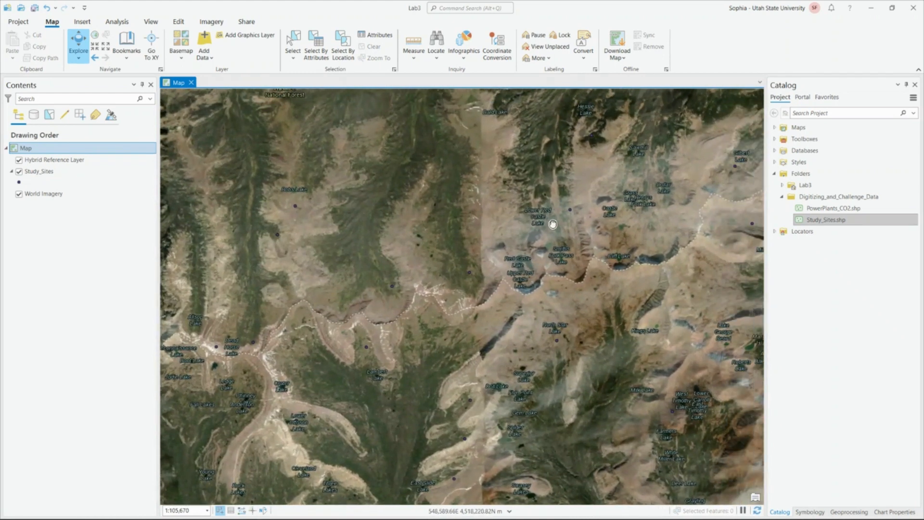
left_click_drag(553, 224, 332, 261)
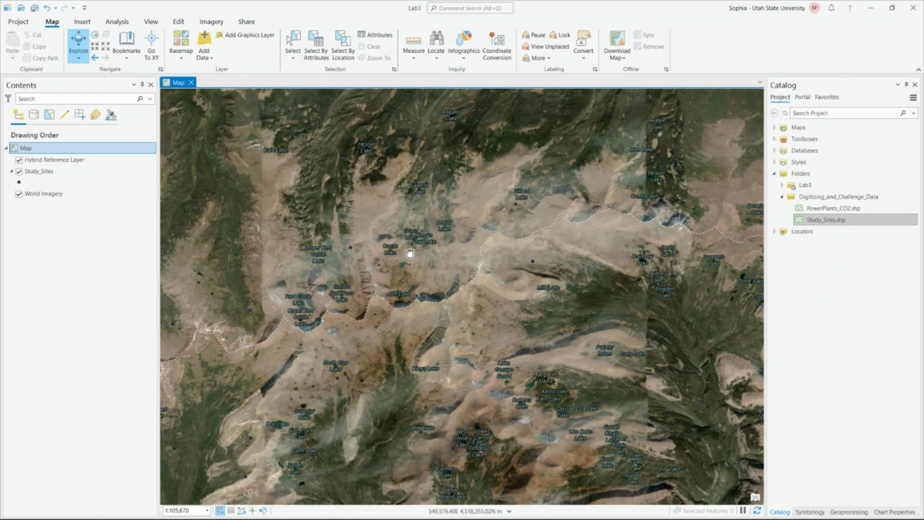
left_click_drag(413, 247, 527, 262)
left_click_drag(341, 283, 482, 264)
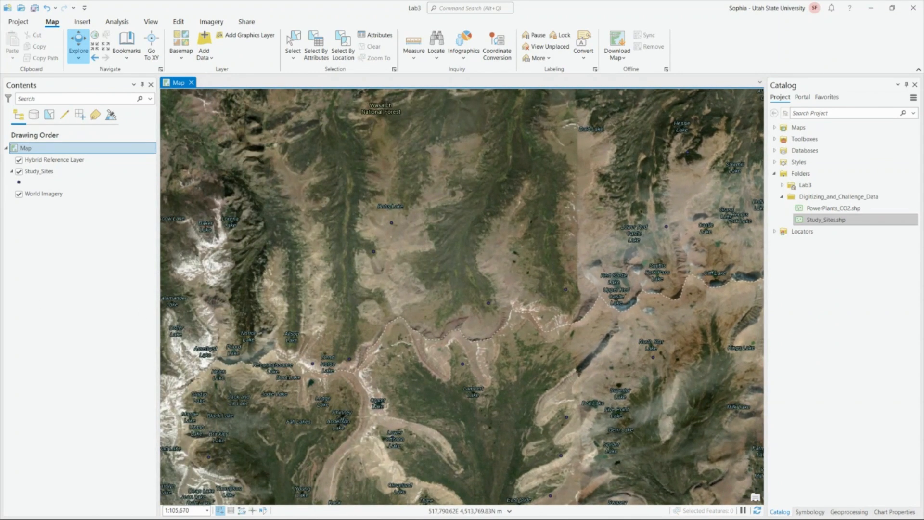
scroll(441, 223, "down", 3)
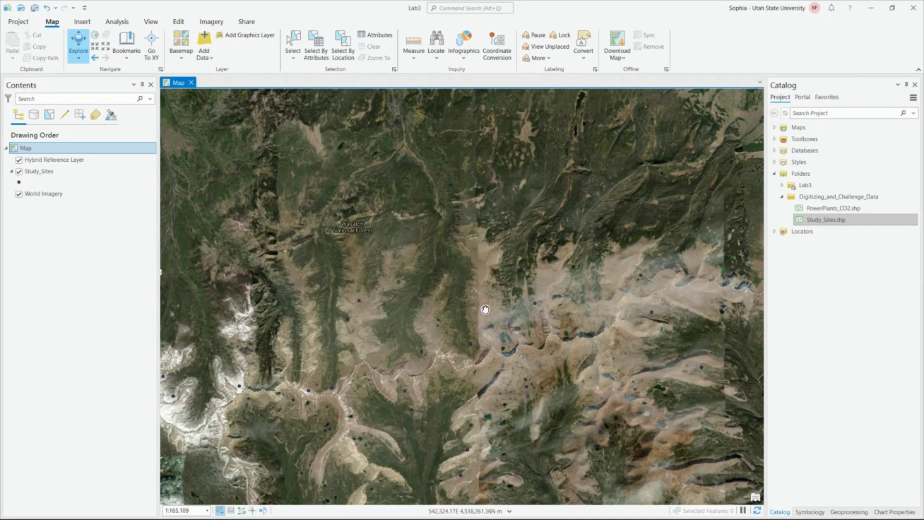
left_click_drag(484, 311, 444, 269)
scroll(448, 288, "down", 2)
left_click_drag(507, 299, 496, 276)
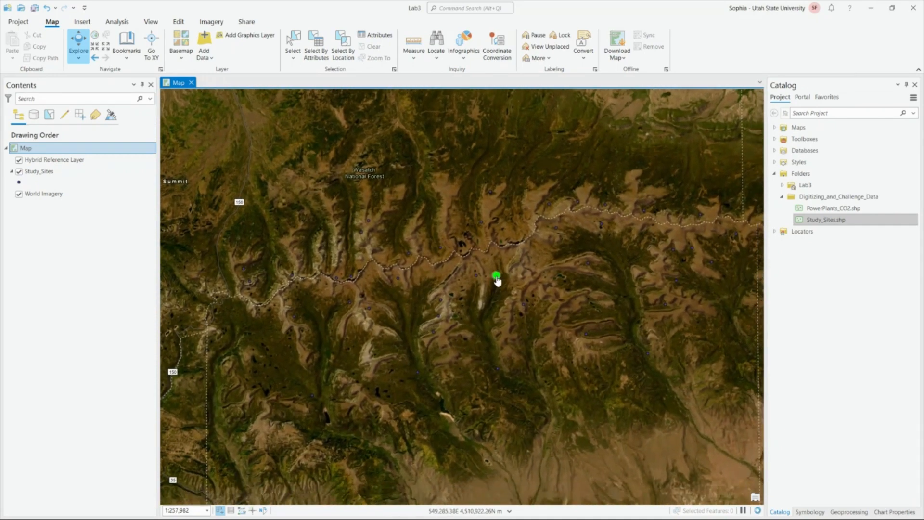
left_click(511, 294)
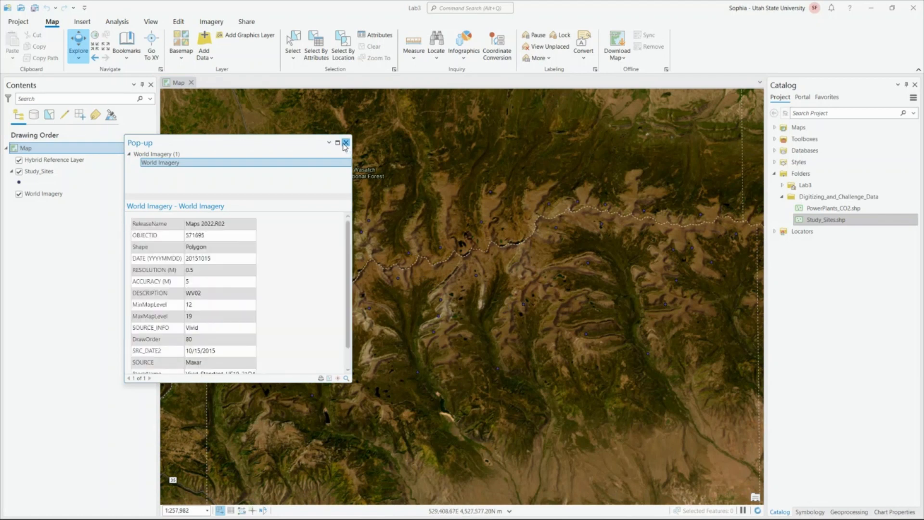
left_click(346, 142)
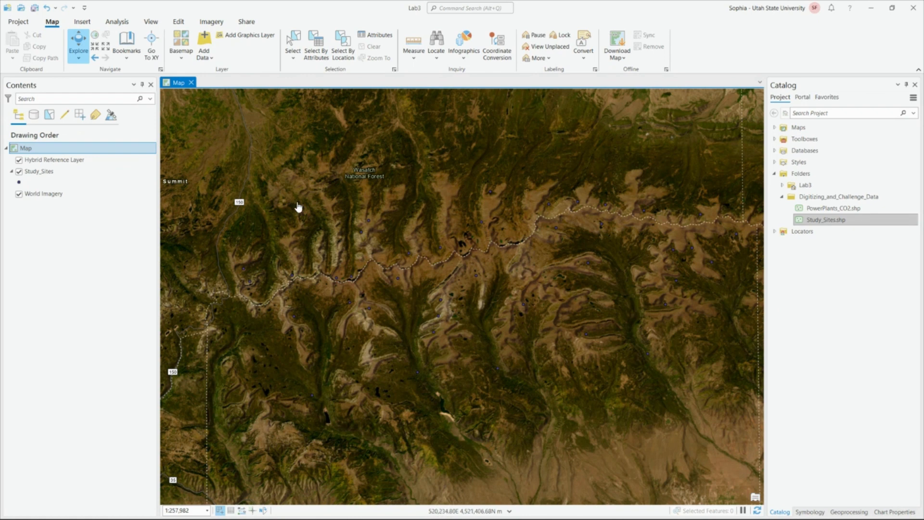
Step: Change the Study_Sites point symbol to Circle 3 from the ArcGIS 2D symbols
left_click(20, 184)
left_click(20, 186)
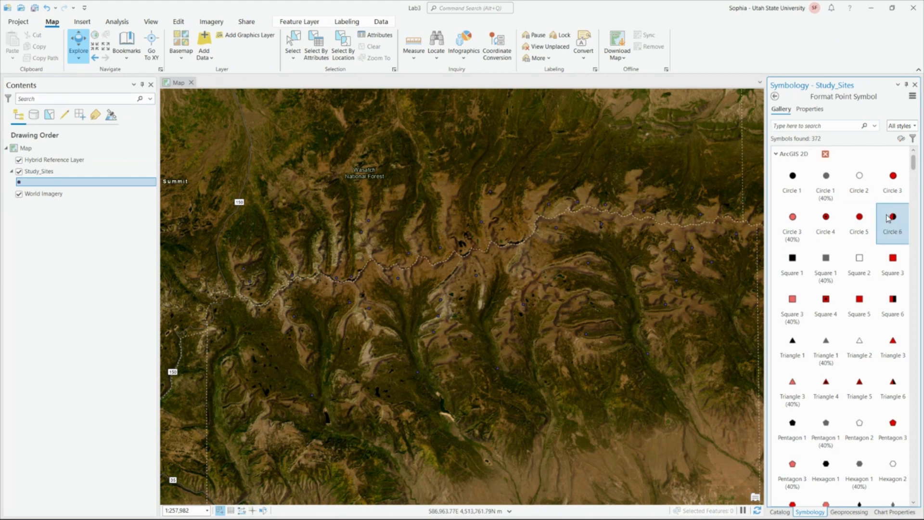
left_click(894, 182)
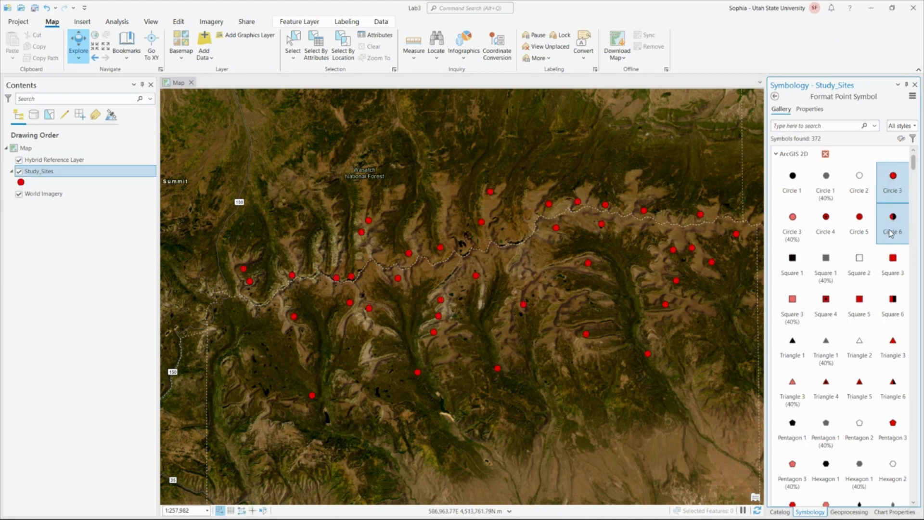
Step: Change the Study_Sites symbol's fill colour to light yellow-green, apply it, and return to the project catalog
left_click(811, 112)
left_click(914, 179)
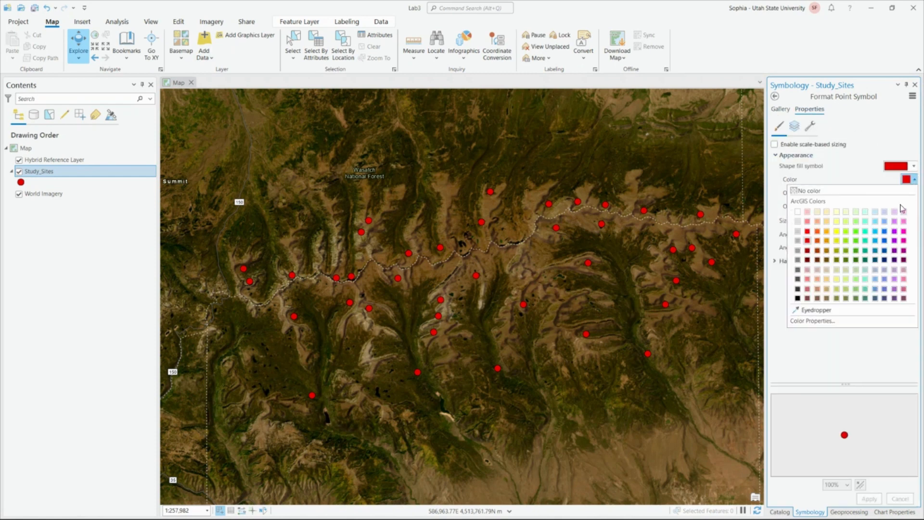
left_click(846, 232)
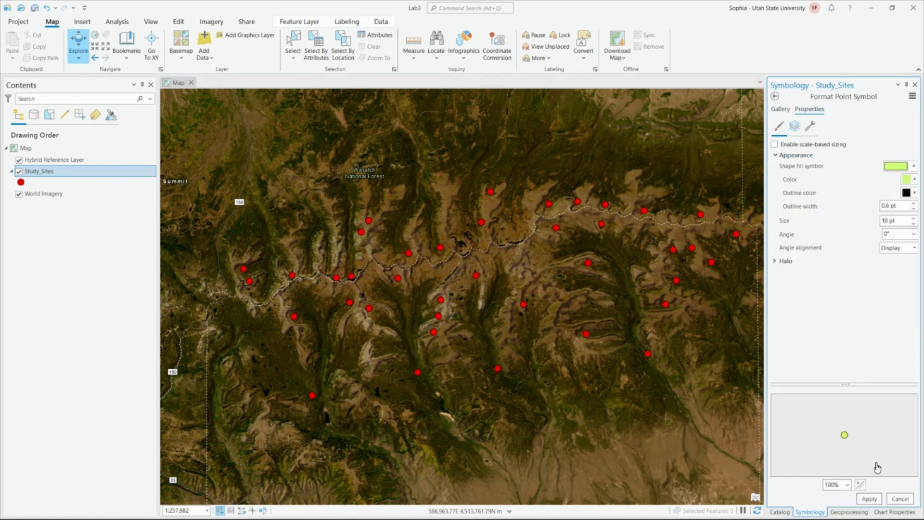
left_click(869, 499)
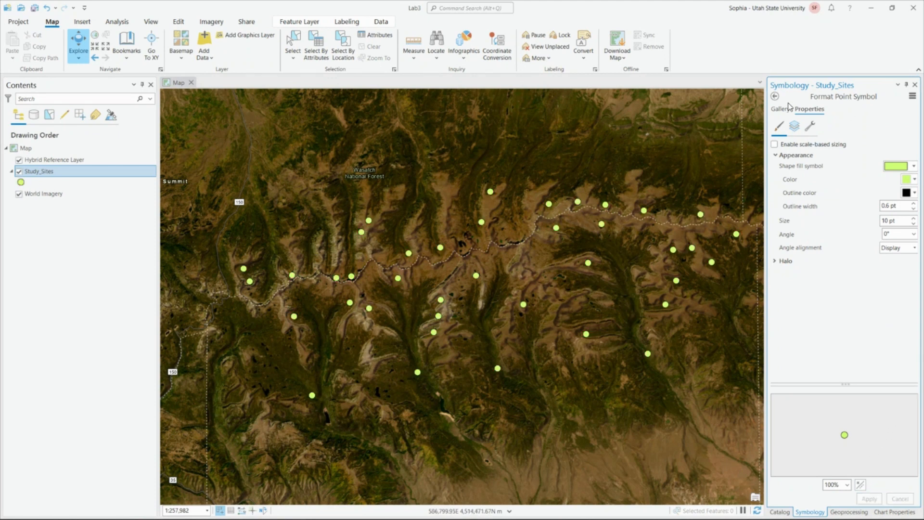
left_click(779, 512)
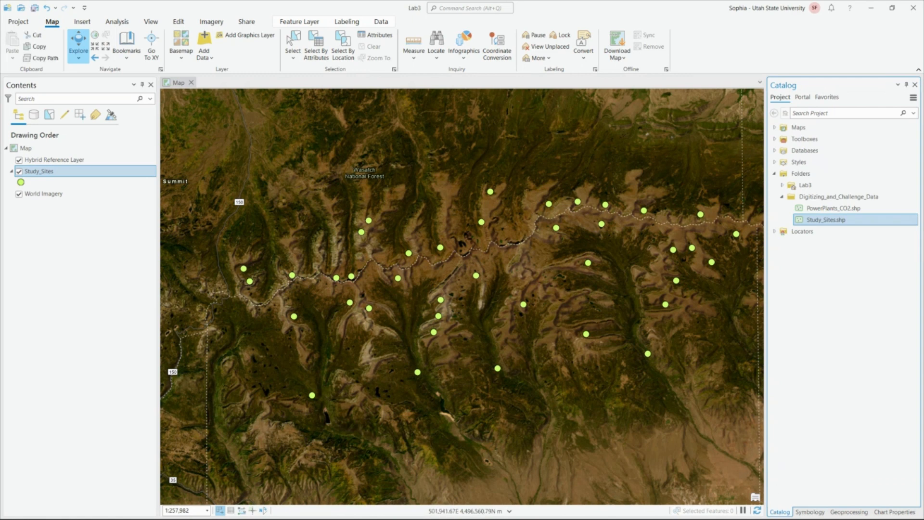
Step: Show the editing tools and inspect the attributes of the northernmost study site, east of the Wasatch National Forest label
left_click(178, 22)
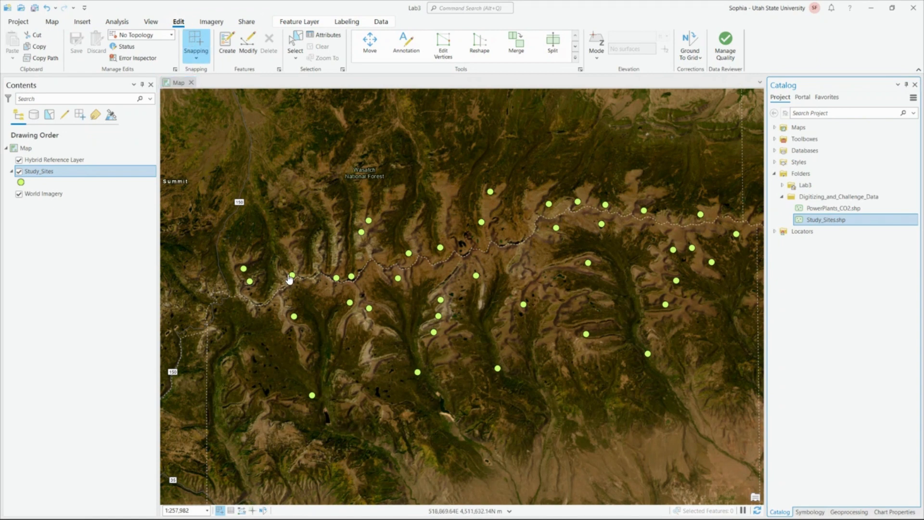
left_click(491, 192)
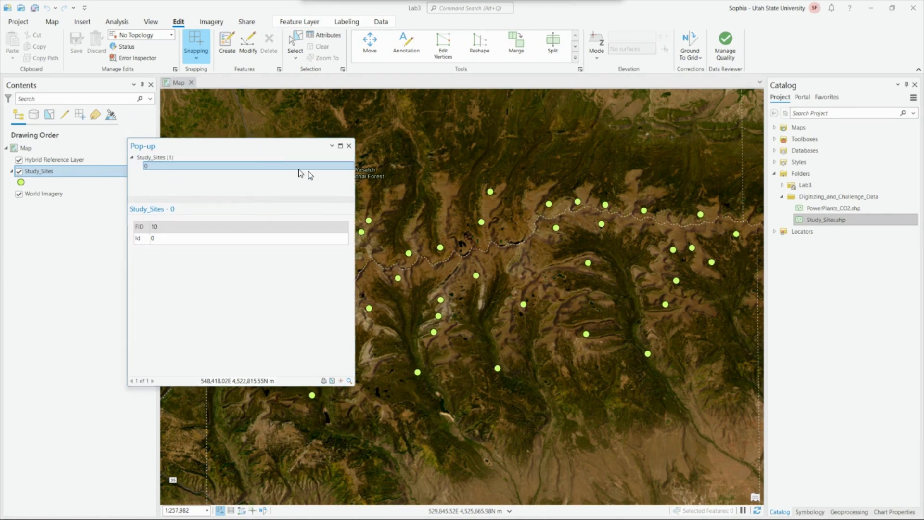
left_click_drag(255, 144, 328, 162)
left_click(418, 161)
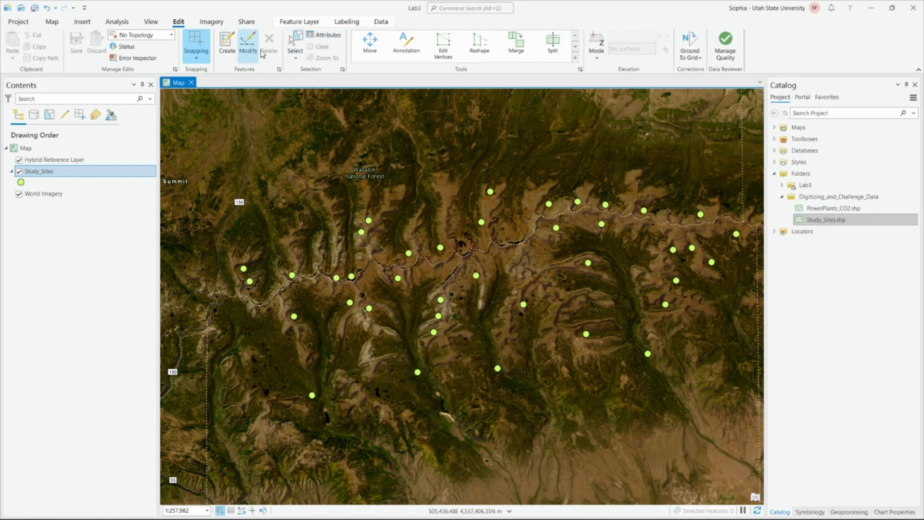
Step: Open the Modify Features tools and select the northernmost study site point, east of the Wasatch National Forest label
left_click(248, 45)
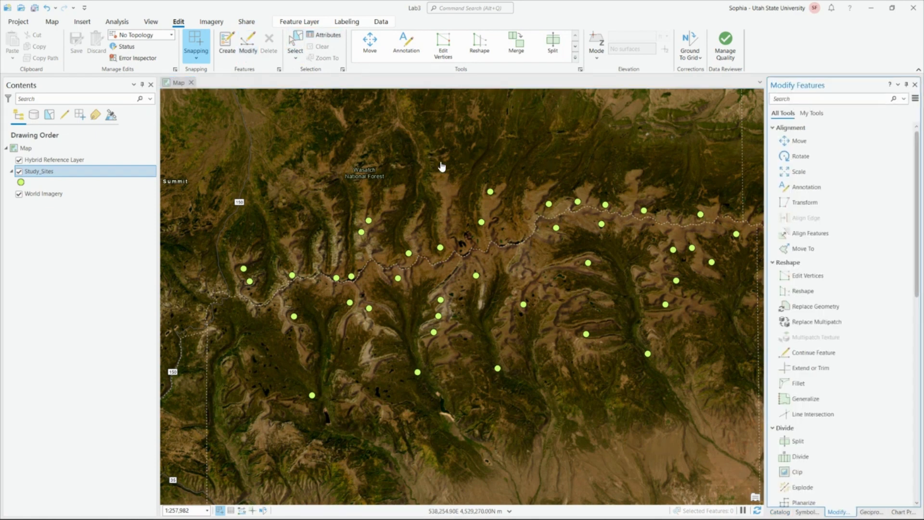
left_click(491, 192)
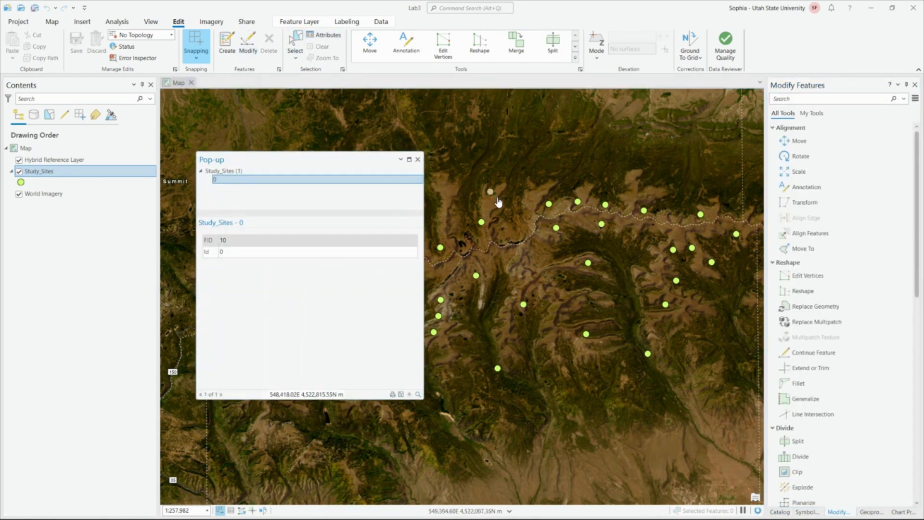
left_click(417, 159)
left_click(295, 44)
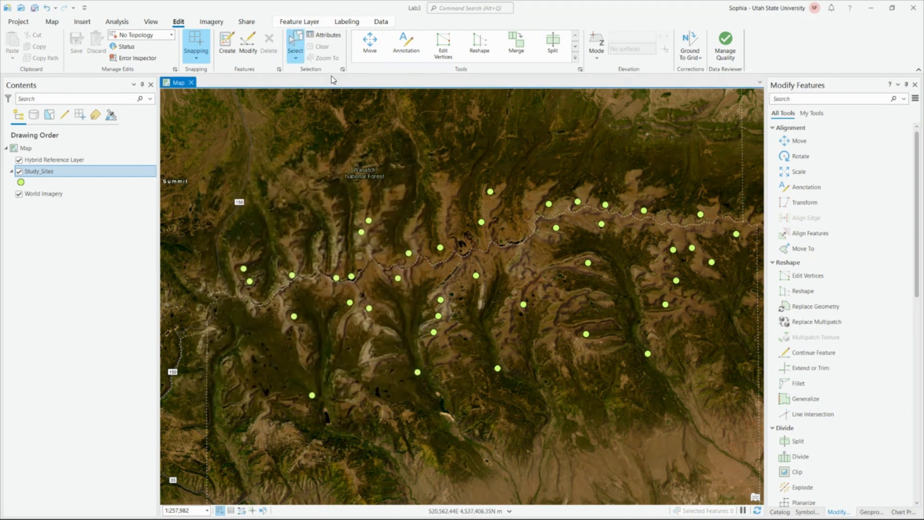
left_click(493, 196)
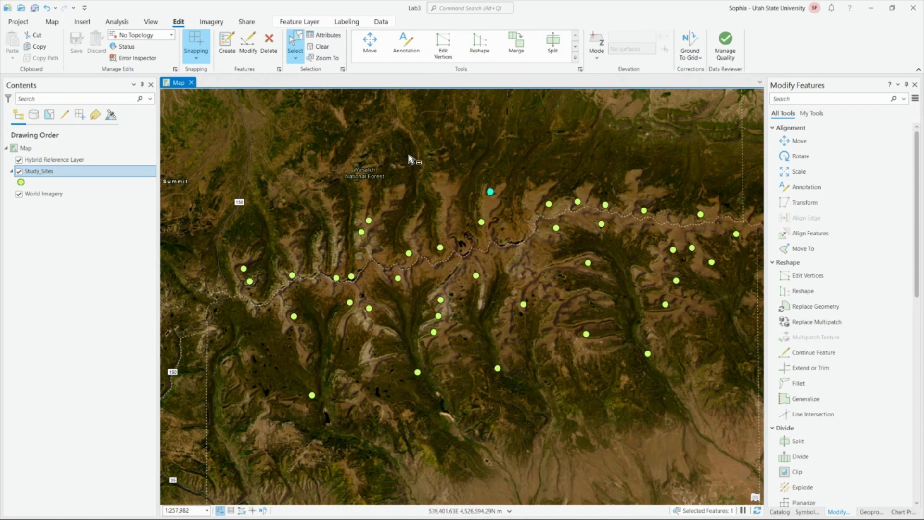
Step: Activate the Move tool and change the selection to the study site southeast of the Wasatch National Forest label, just west of the small lakes
left_click(370, 43)
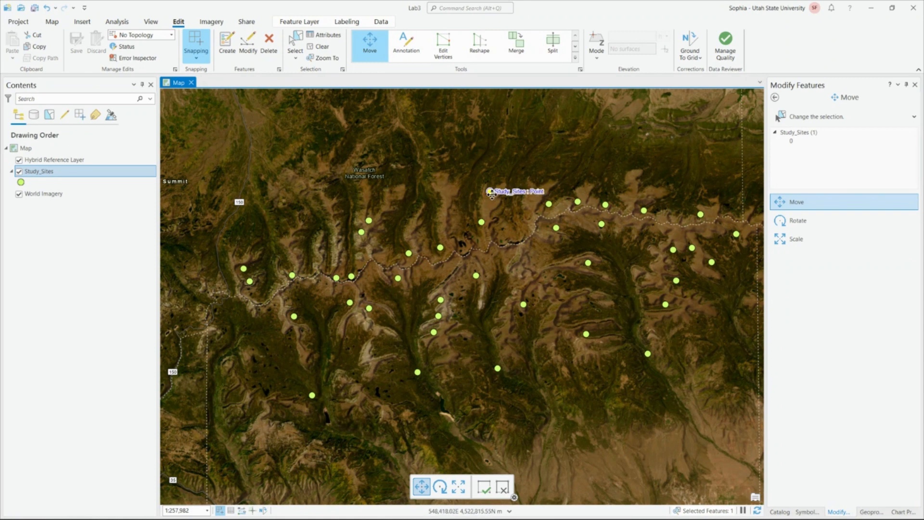
left_click(295, 46)
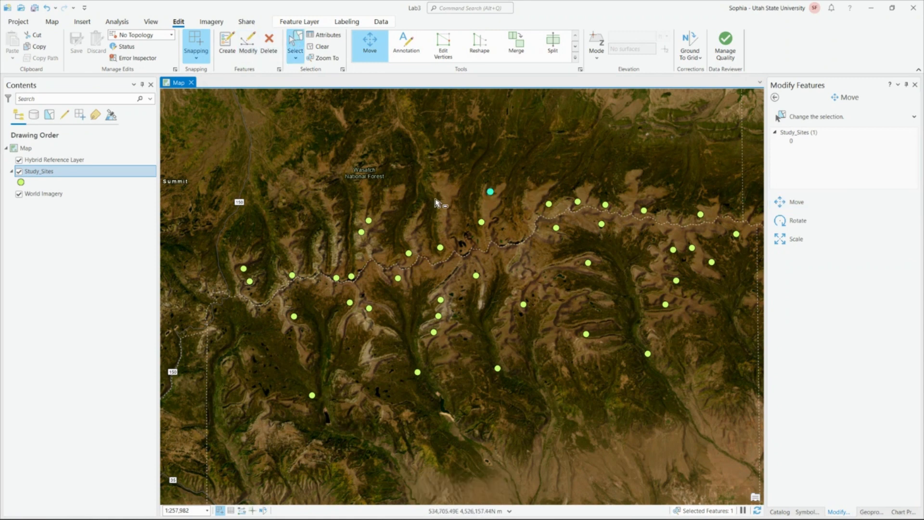
left_click(441, 248)
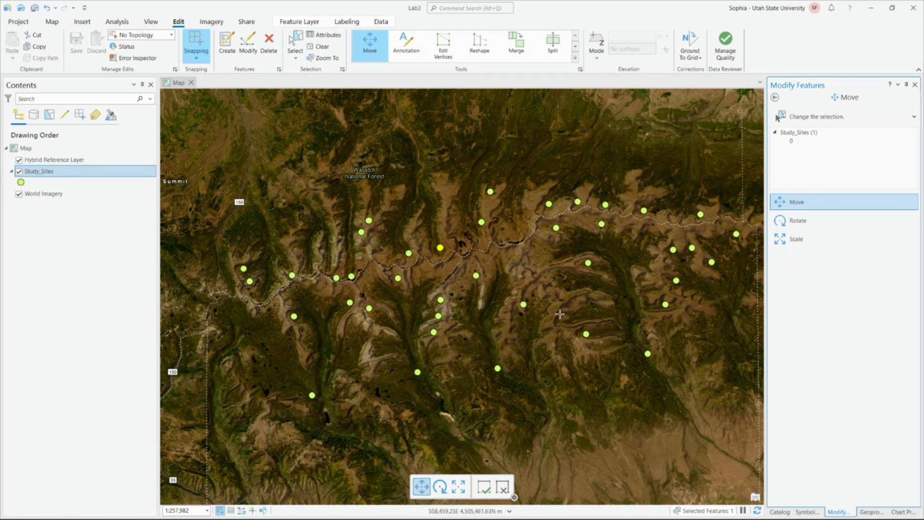
scroll(560, 314, "up", 2)
scroll(542, 289, "down", 2)
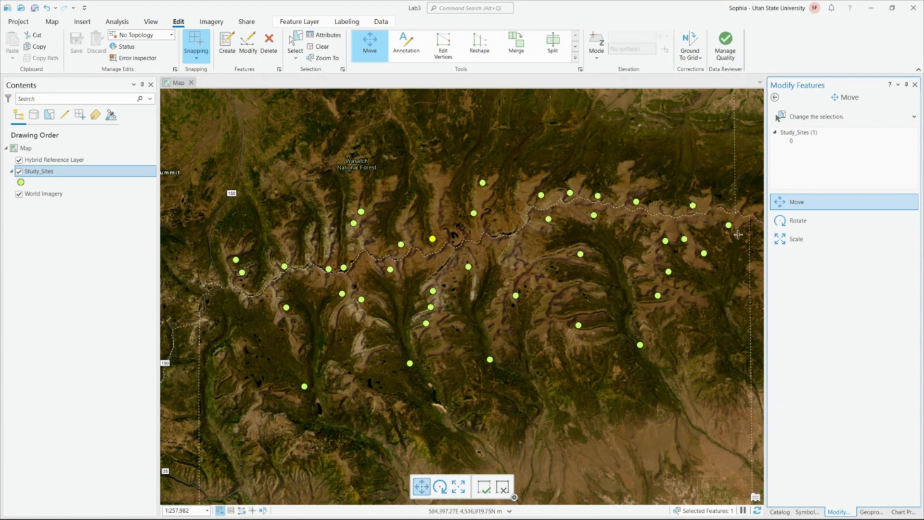
Step: Move the middle study site of the eastern cluster west to about 569,550E 4,514,995N and finish the move
left_click(684, 240)
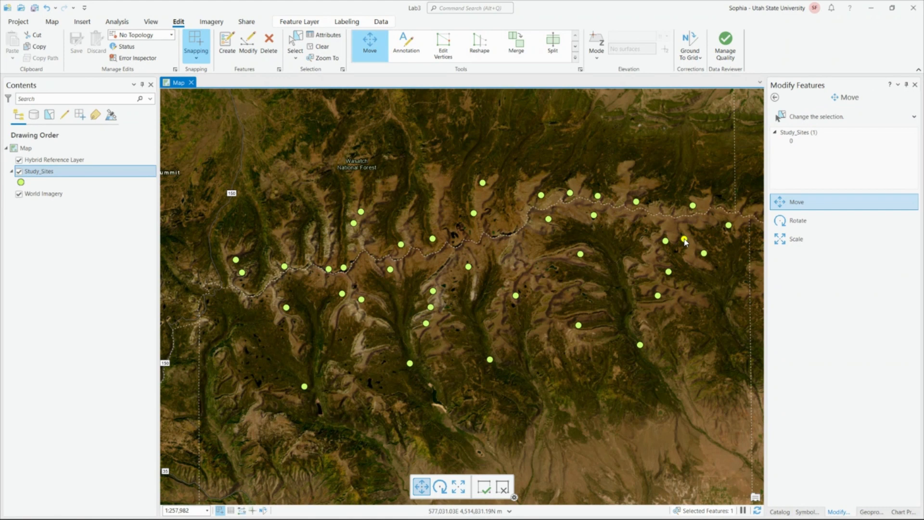
key("Escape")
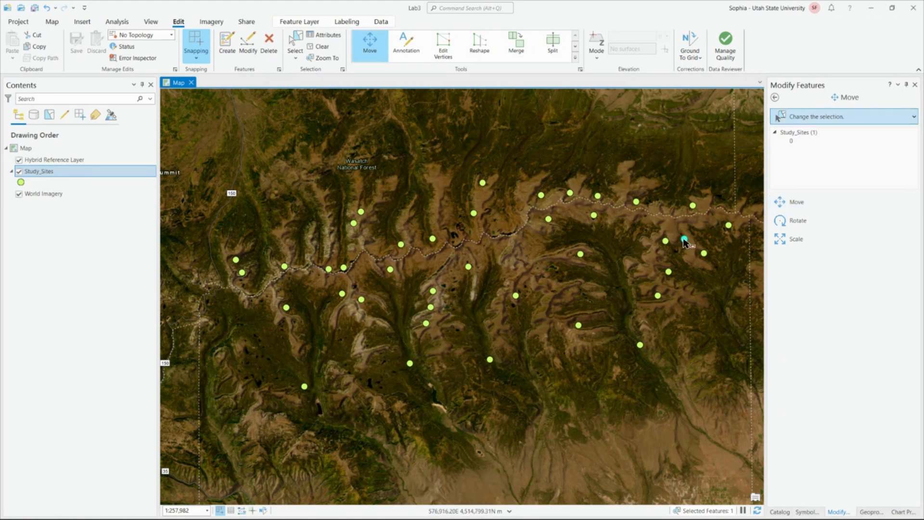
left_click(684, 240)
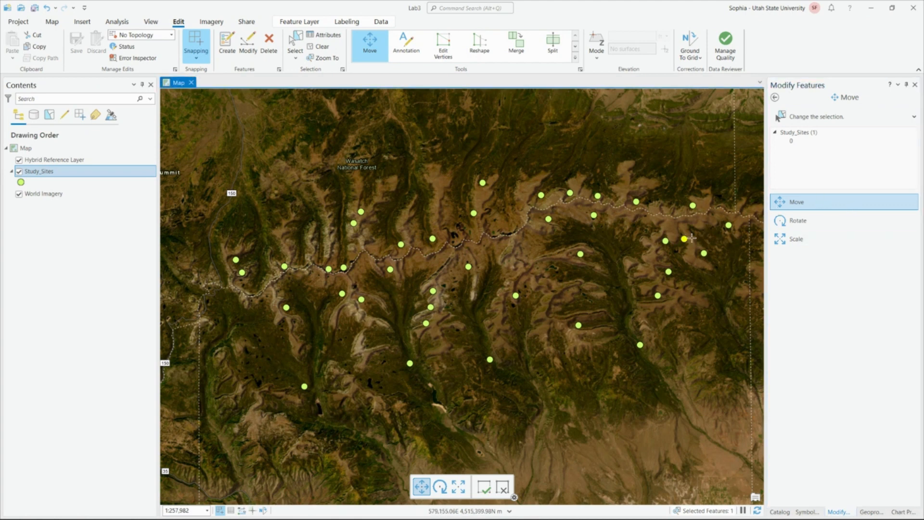
mouse_move(686, 239)
left_mouse_down()
mouse_move(585, 246)
mouse_move(815, 171)
mouse_move(637, 237)
mouse_move(646, 239)
left_mouse_up()
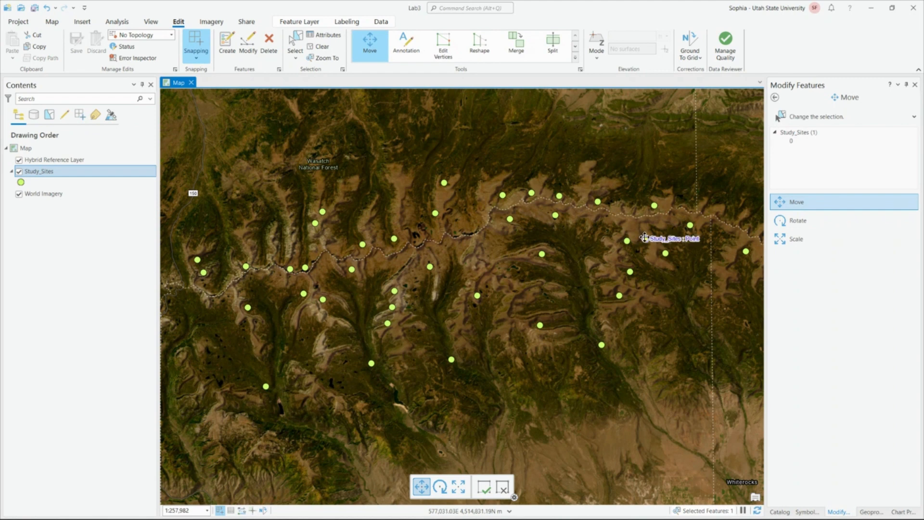
left_click_drag(645, 238, 594, 238)
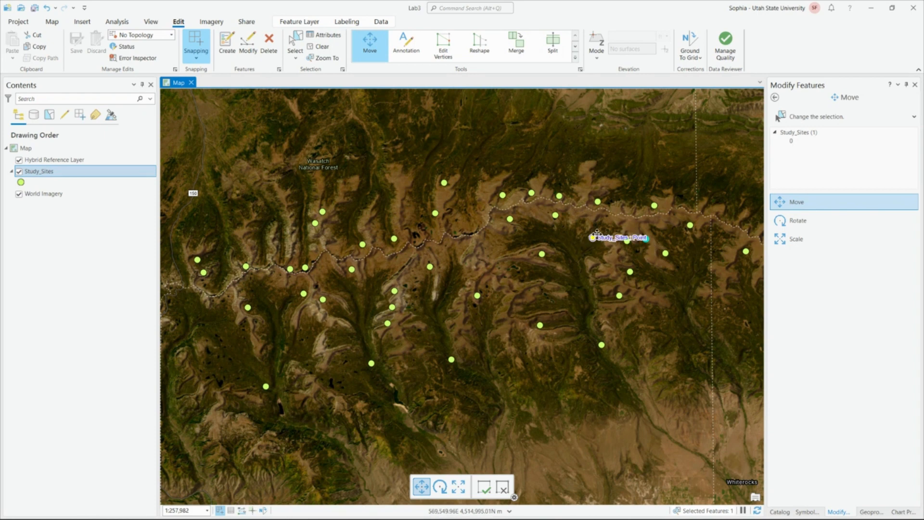
left_click(488, 493)
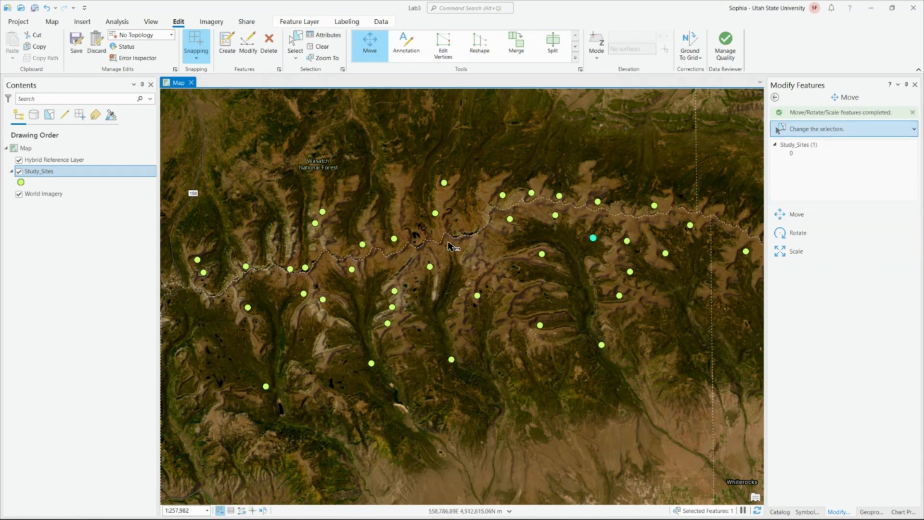
Step: Move the study site directly below the northernmost one southeast across the dotted boundary, finish the move, and save the project
left_click(435, 213)
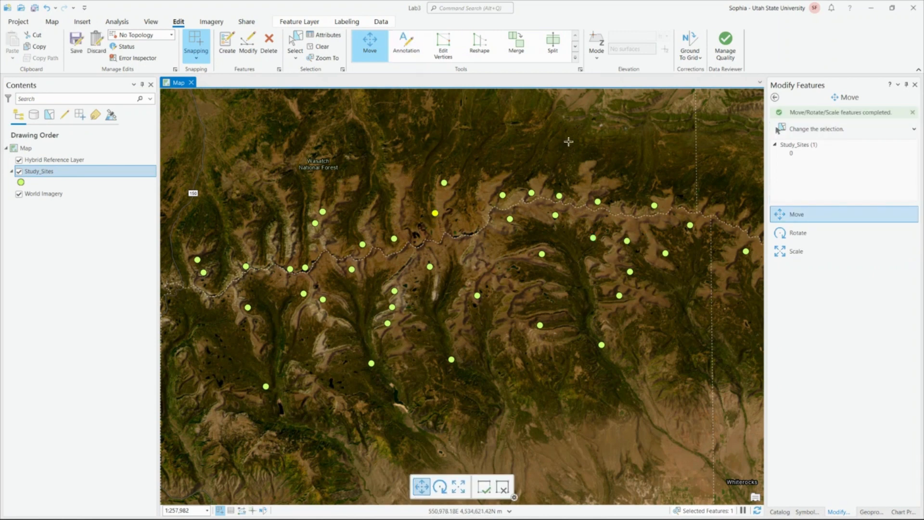
left_click(804, 215)
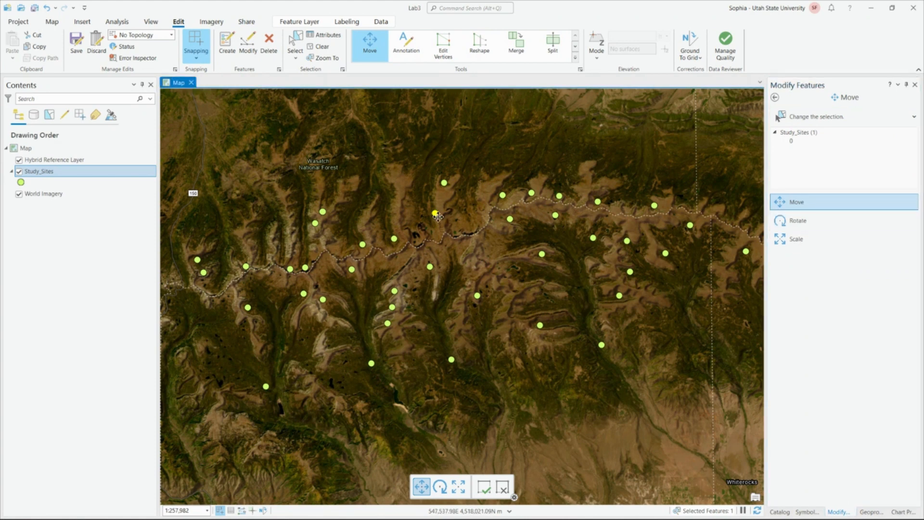
left_click(459, 253)
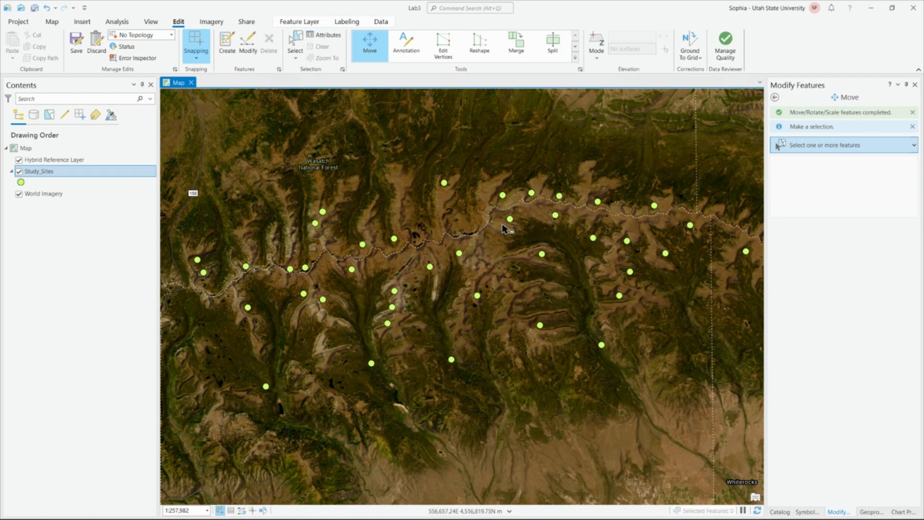
key("ctrl+s")
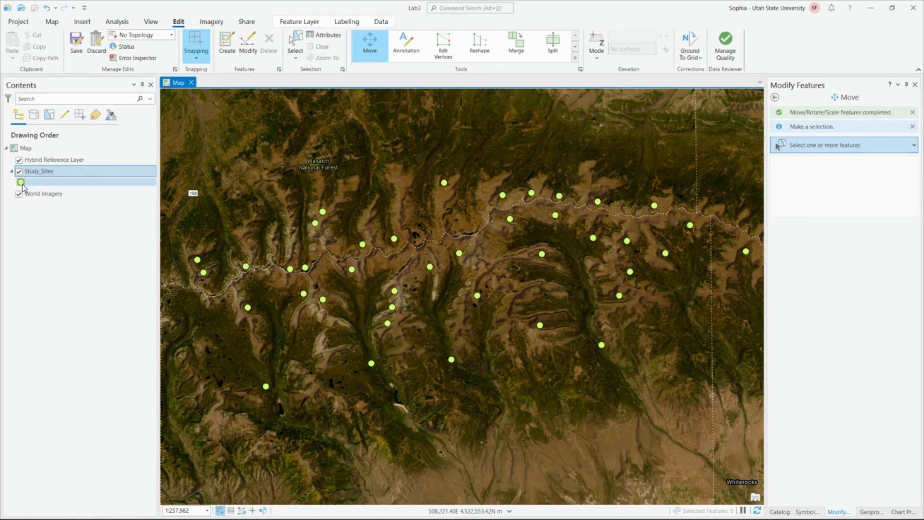
Step: Open the Study_Sites attribute table and examine its Id, Shape and FID columns down to the last record
right_click(42, 172)
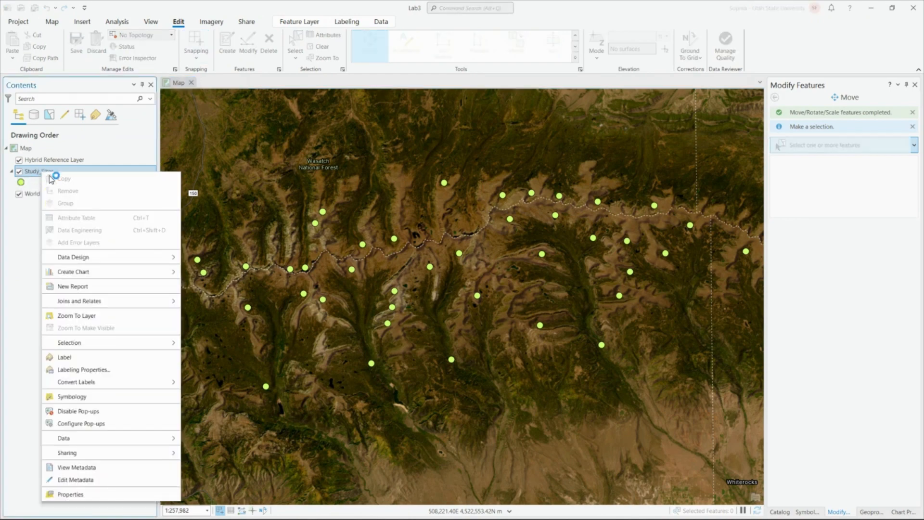
left_click(84, 222)
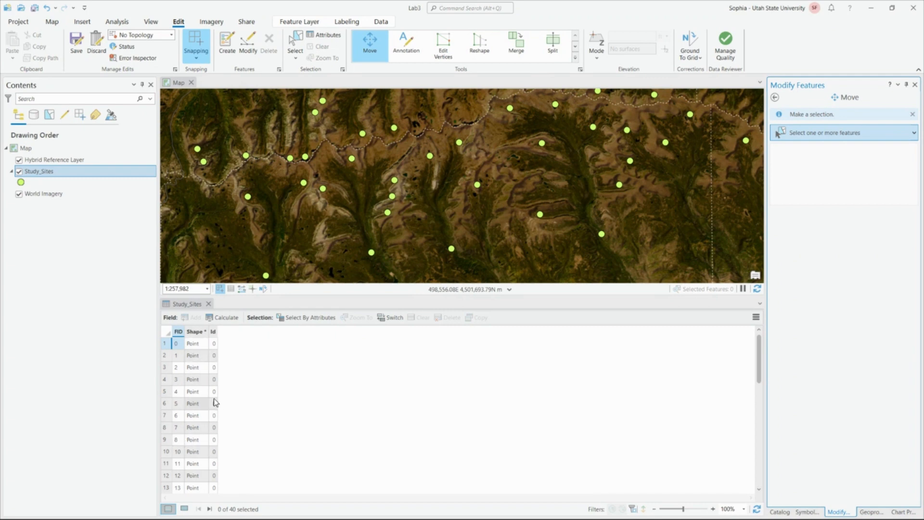
left_click(213, 332)
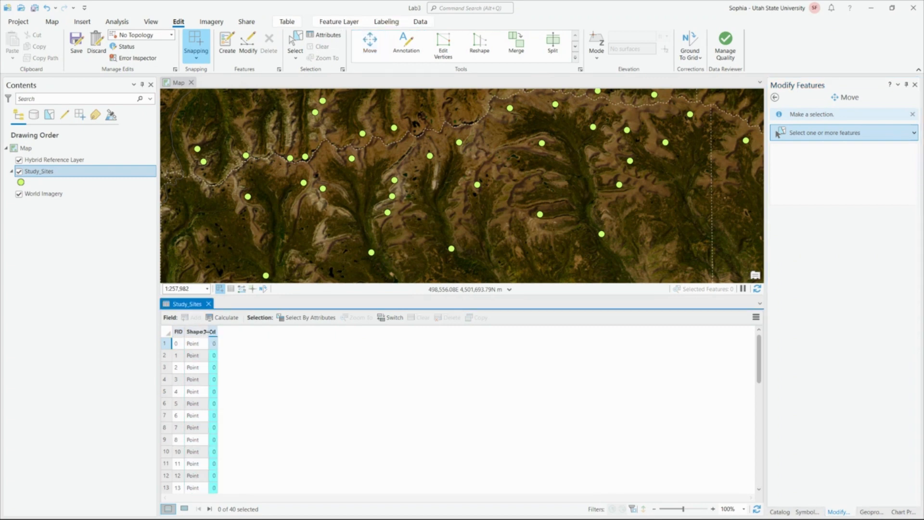
left_click(200, 332)
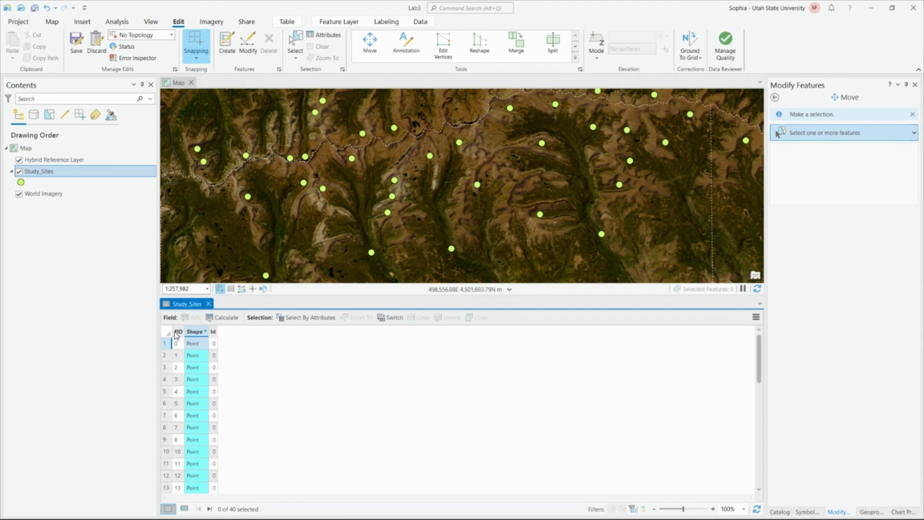
left_click(177, 332)
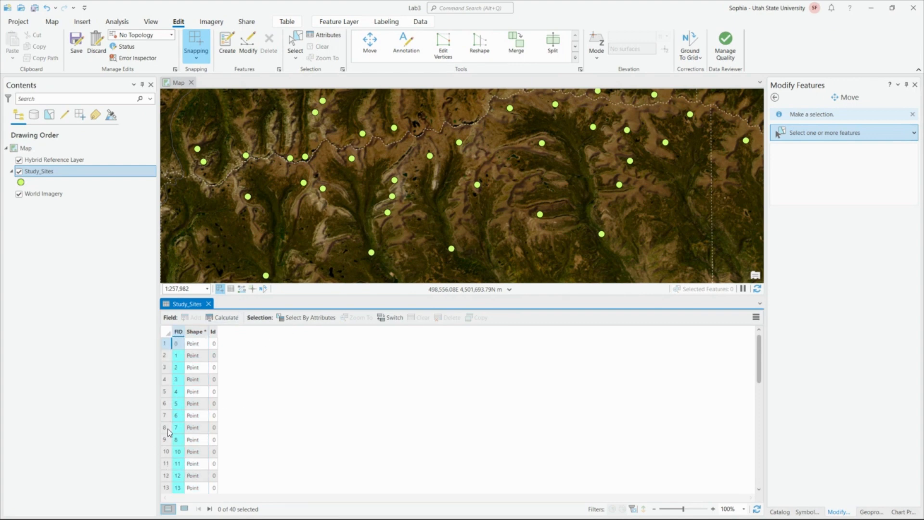
scroll(168, 428, "down", 10)
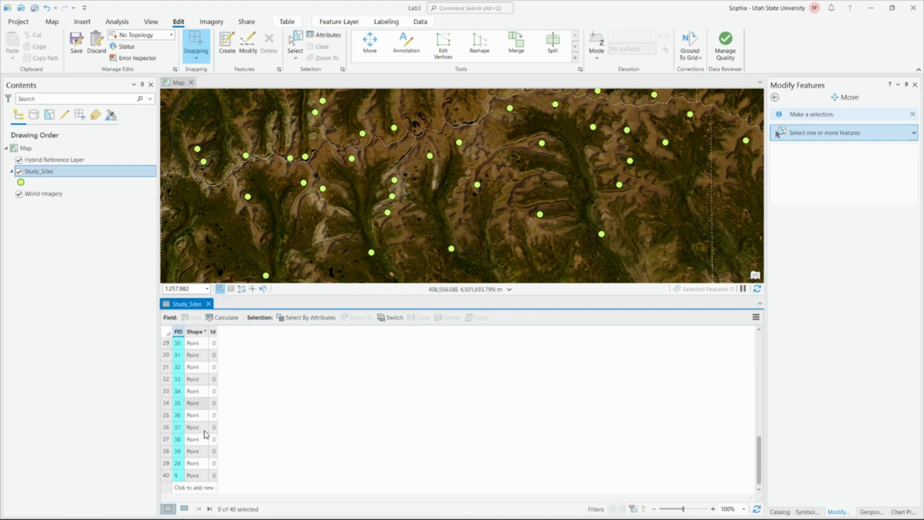
Step: Select the study site whose FID is equal to 33 with a new Select By Attributes query
left_click(302, 326)
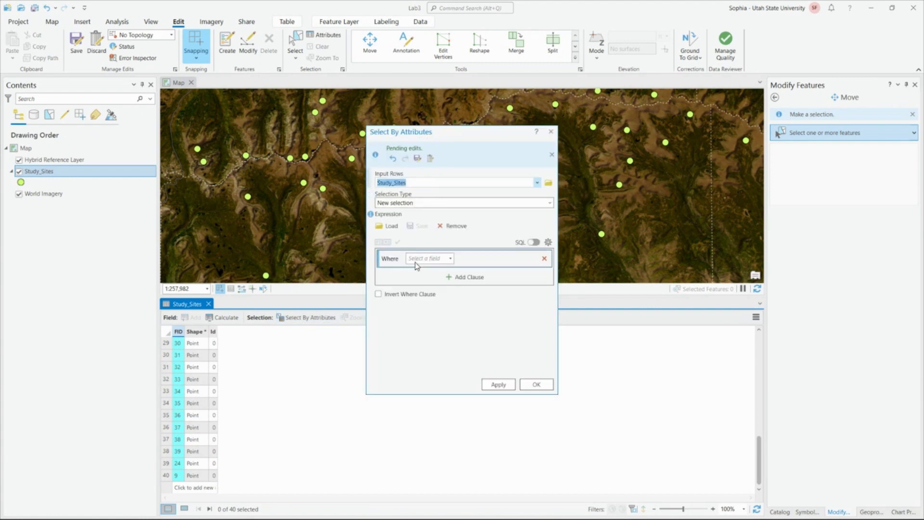
left_click(450, 258)
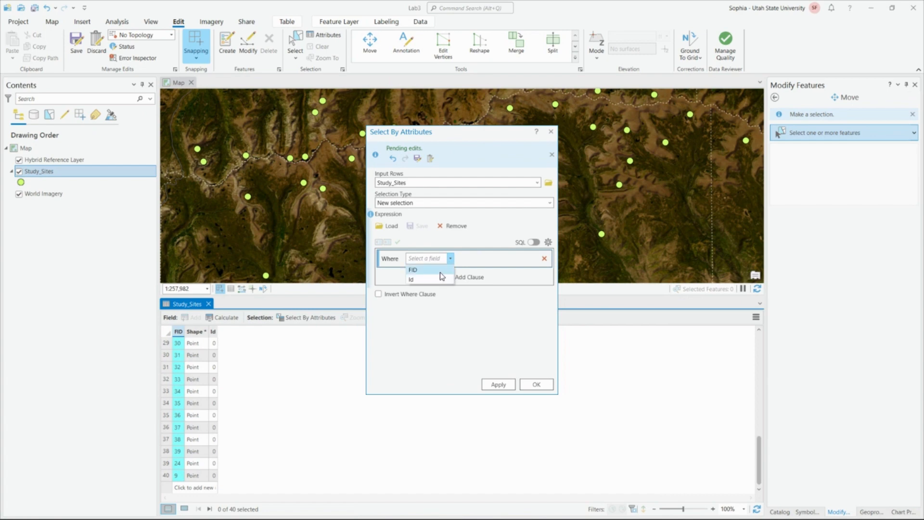
left_click(441, 271)
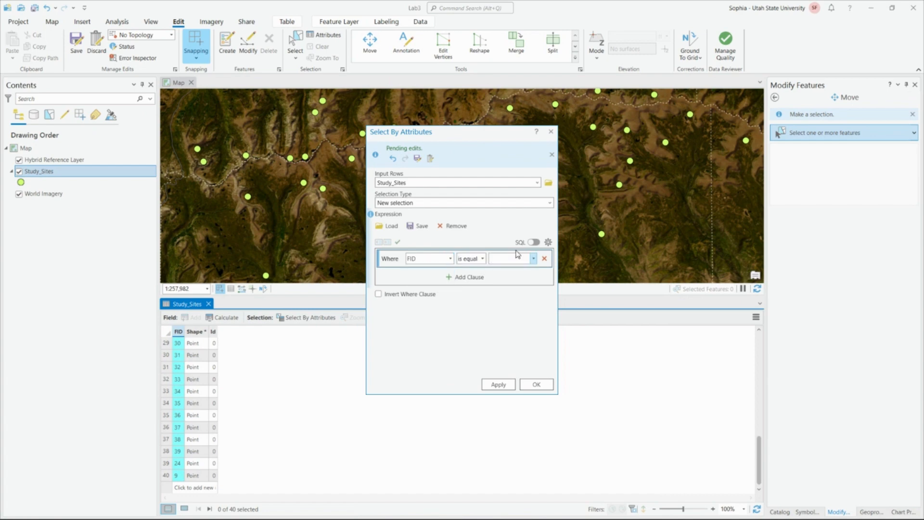
left_click(498, 384)
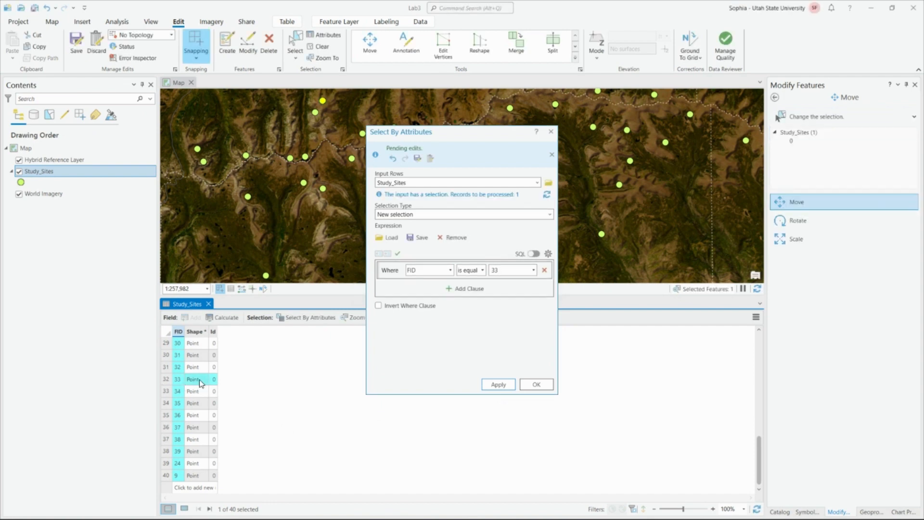
left_click(536, 385)
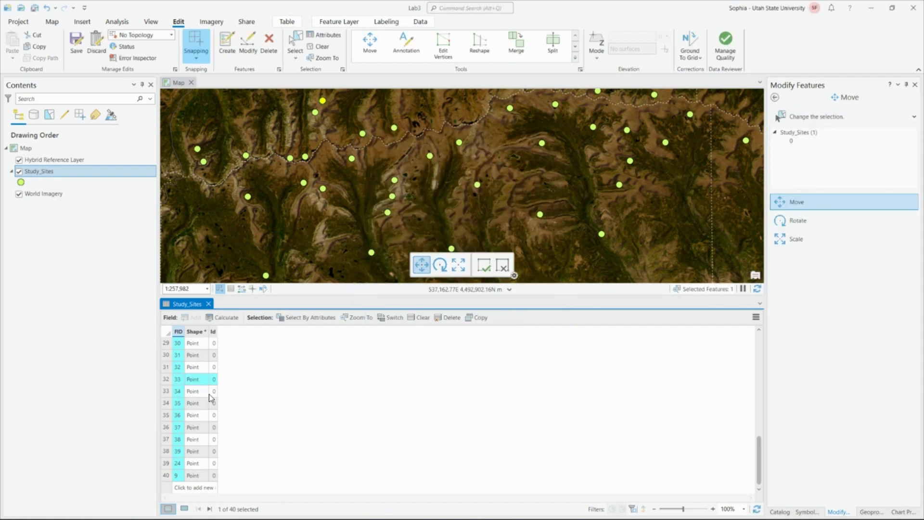
Step: Select the record with FID 34 in the attribute table to locate its point on the map, and clear the selection
left_click(167, 392)
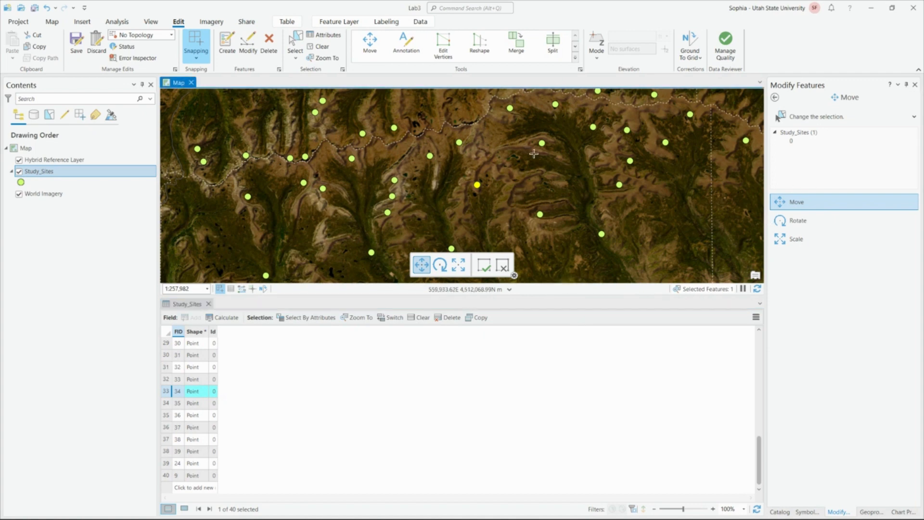
scroll(554, 174, "down", 2)
scroll(566, 226, "down", 2)
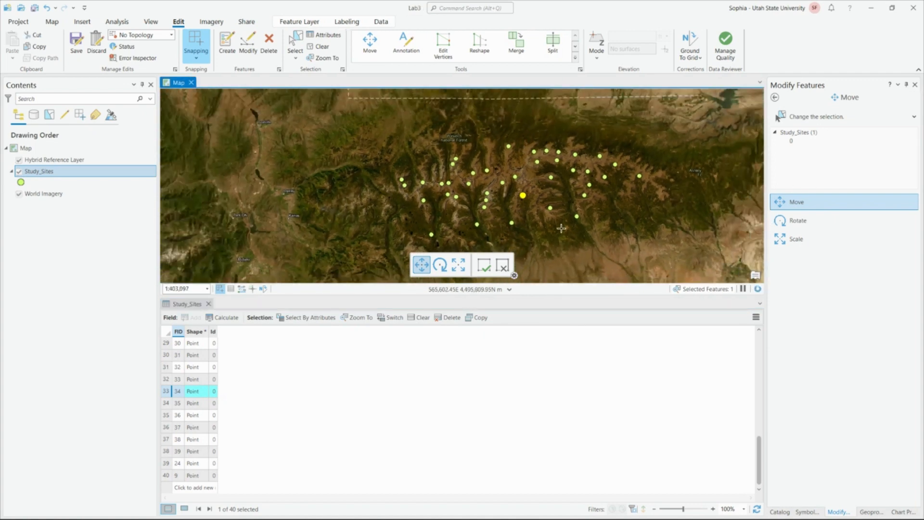
scroll(568, 243, "up", 2)
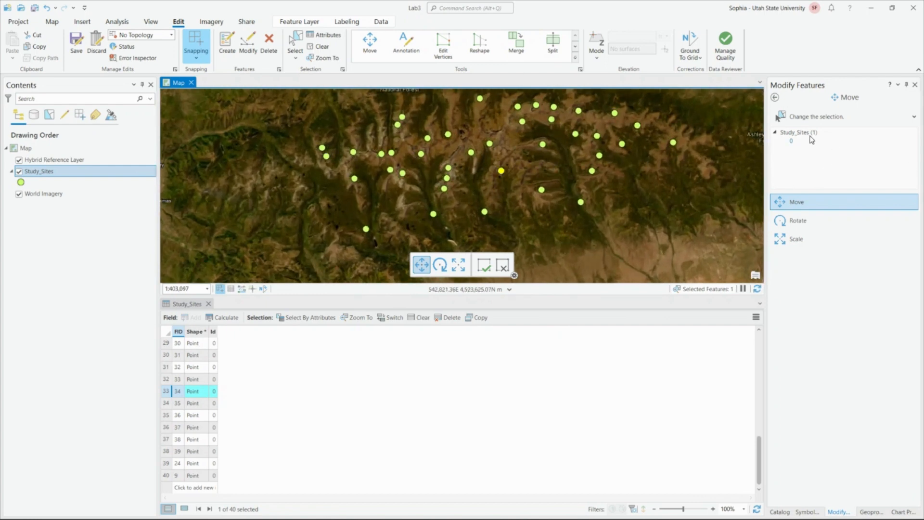
left_click(330, 50)
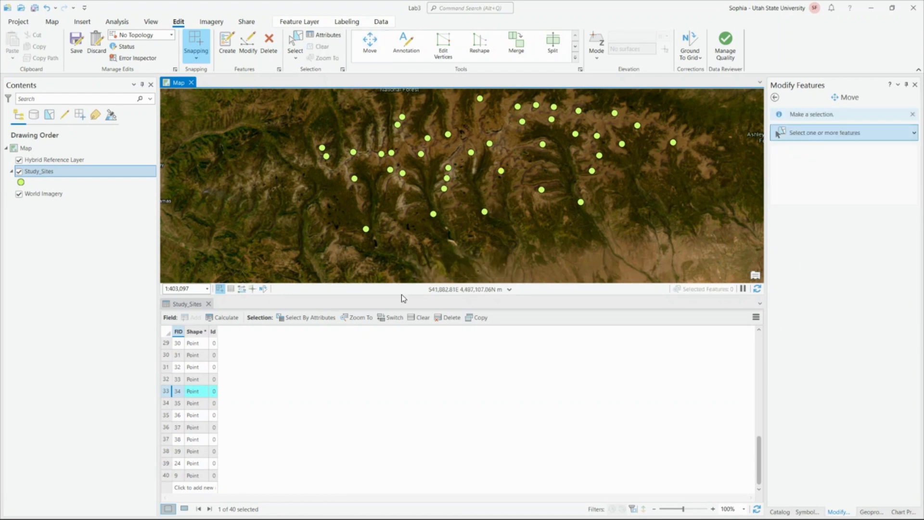
Step: Reselect the record with FID 34, move its point northwest to about 544,207E 4,508,629N, and finish the move
left_click(166, 391)
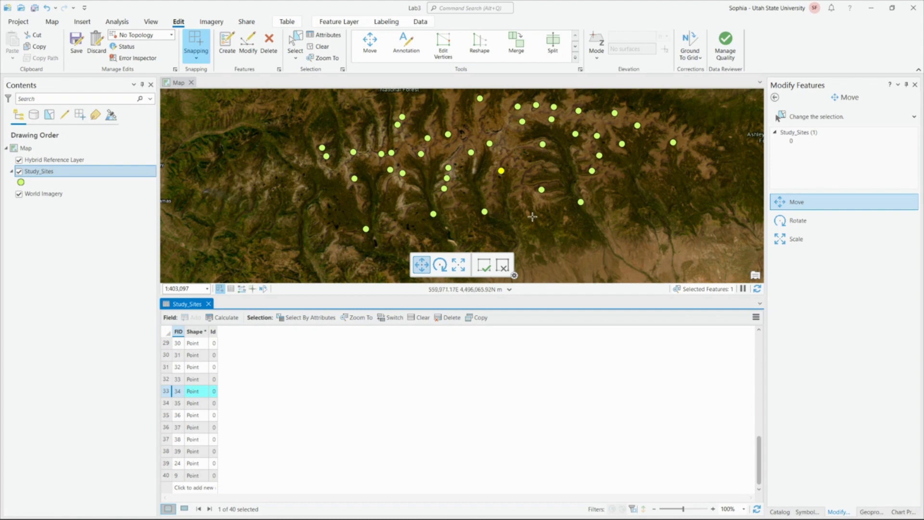
left_click(501, 171)
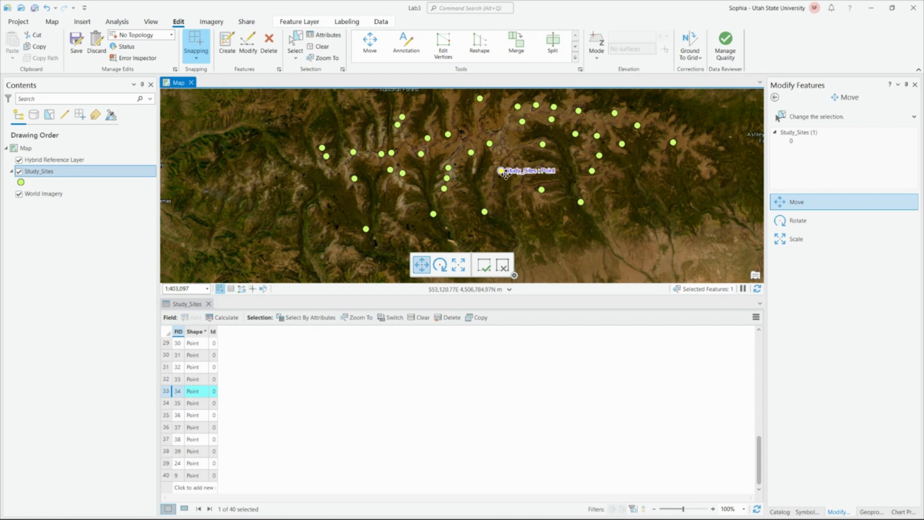
scroll(505, 175, "up", 2)
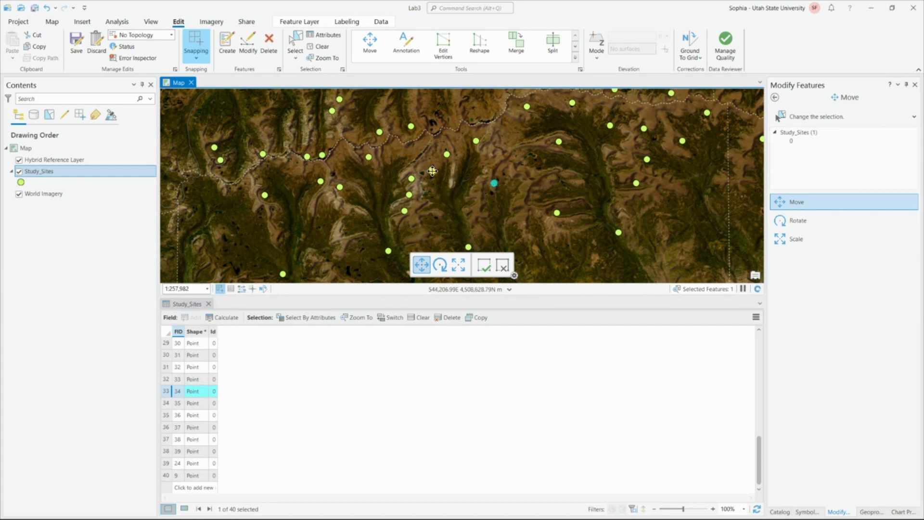
left_click(484, 260)
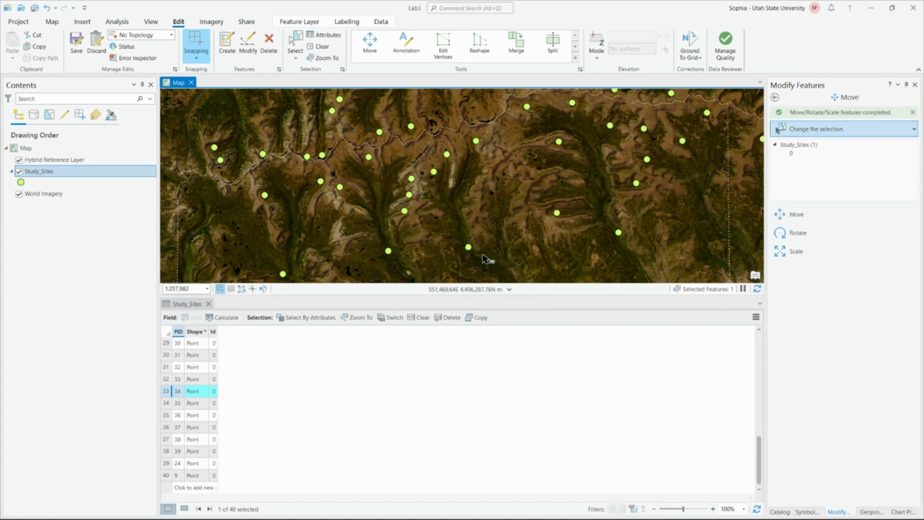
Step: Switch to the Select tool and clear the selection of the moved study site
left_click(295, 46)
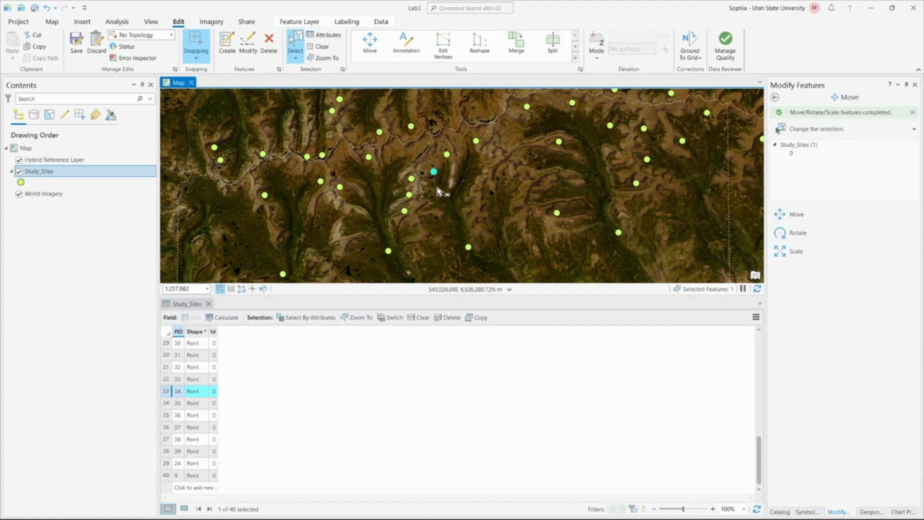
left_click(296, 42)
left_click(321, 47)
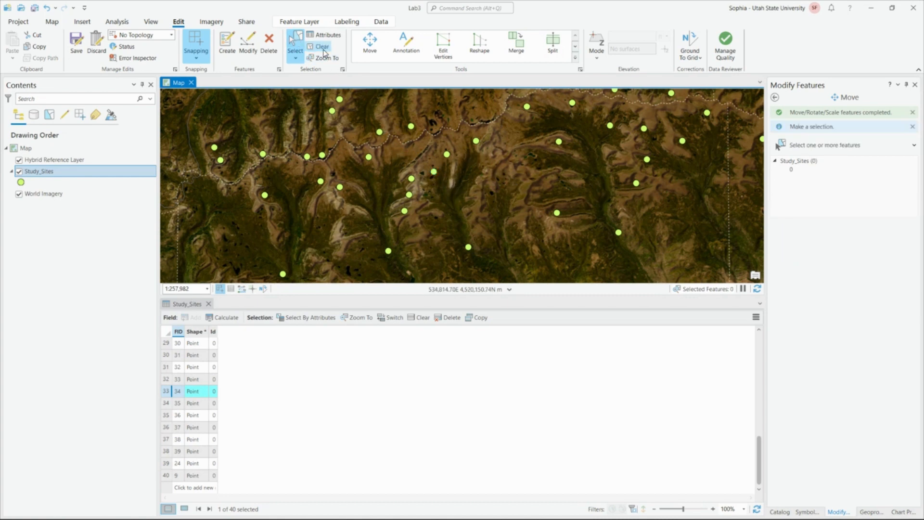
Step: Select the moved study site directly on the map, and locate the point of the record with FID 33 from the attribute table
left_click(435, 175)
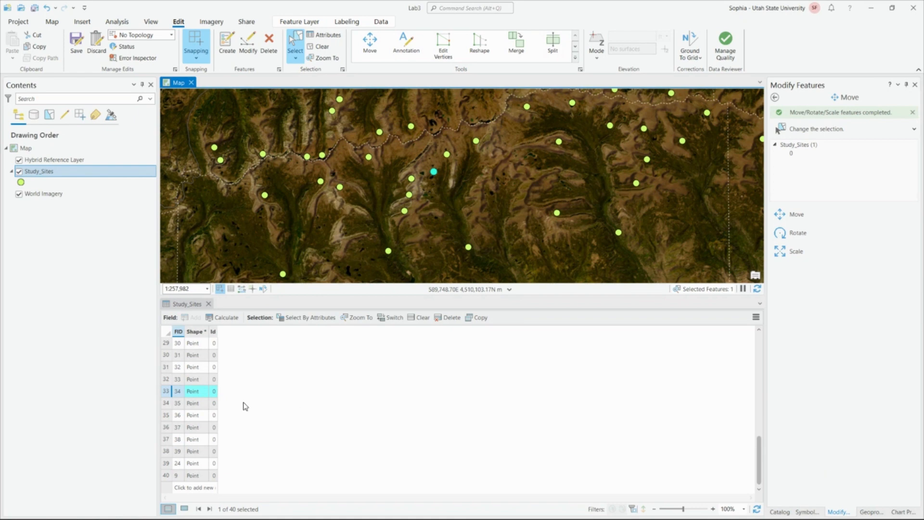
left_click(179, 383)
left_click(165, 383)
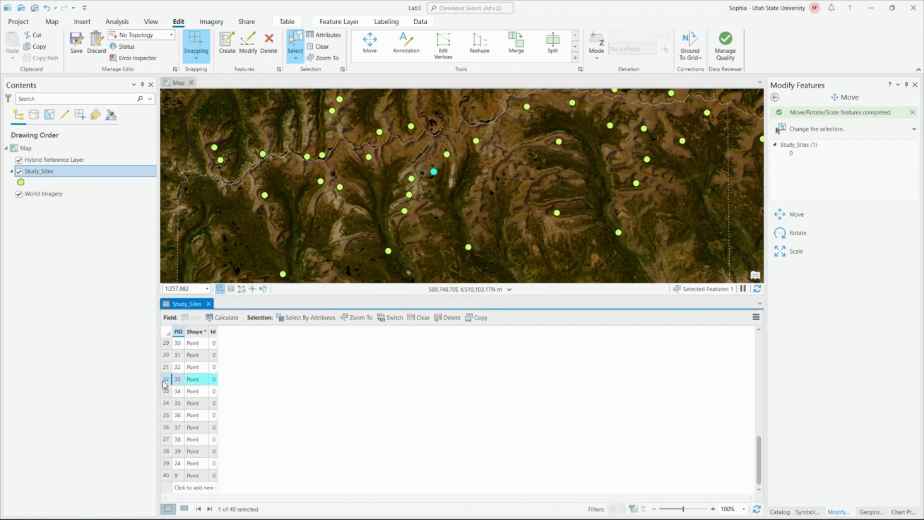
scroll(383, 265, "down", 4)
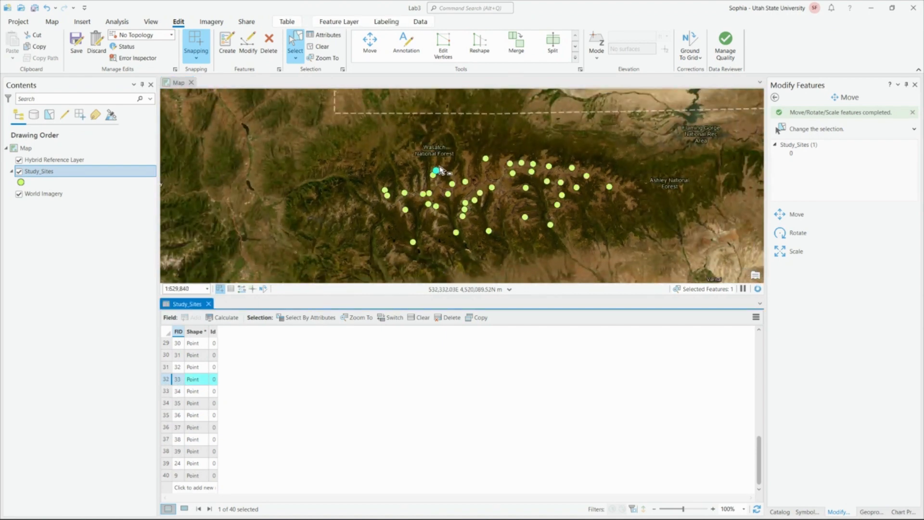
Step: Locate the point of the record with FID 35, shrink the attribute table to enlarge the map, and clear the selection
left_click(166, 404)
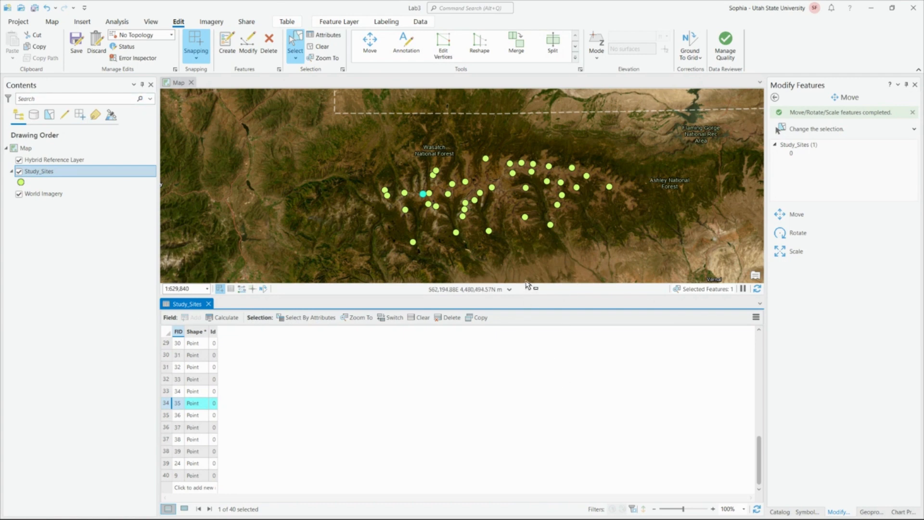
left_click_drag(528, 296, 529, 336)
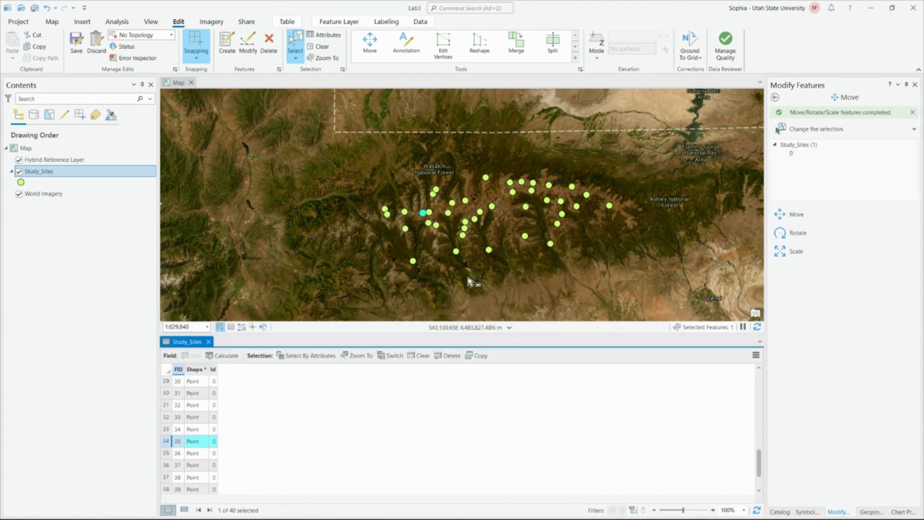
left_click_drag(548, 255, 522, 266)
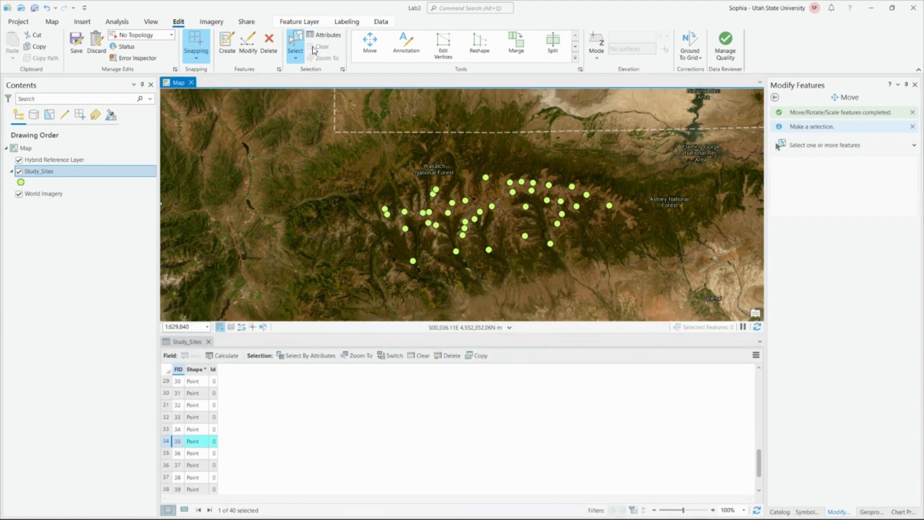
Step: Select the record with FID 36 in the attribute table, followed by the pair of records with FID 38 and 39
left_click(52, 21)
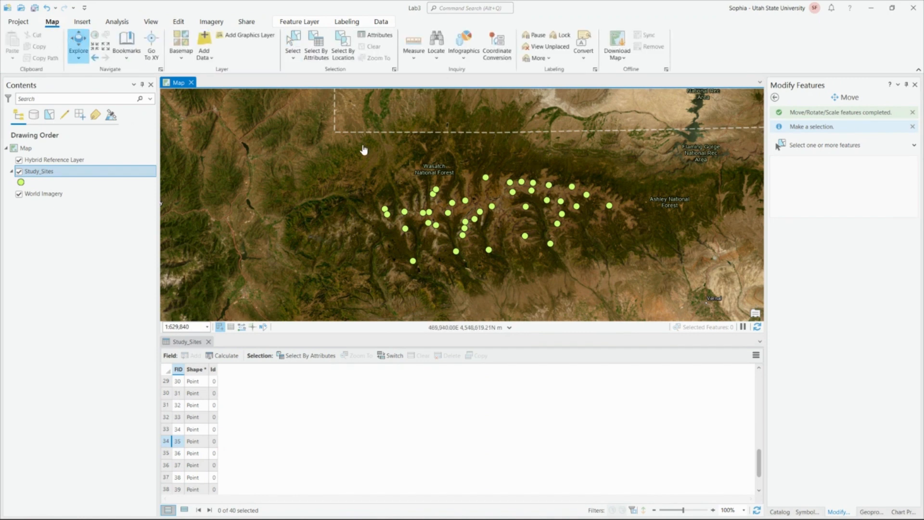
left_click_drag(512, 244, 453, 251)
scroll(454, 268, "up", 2)
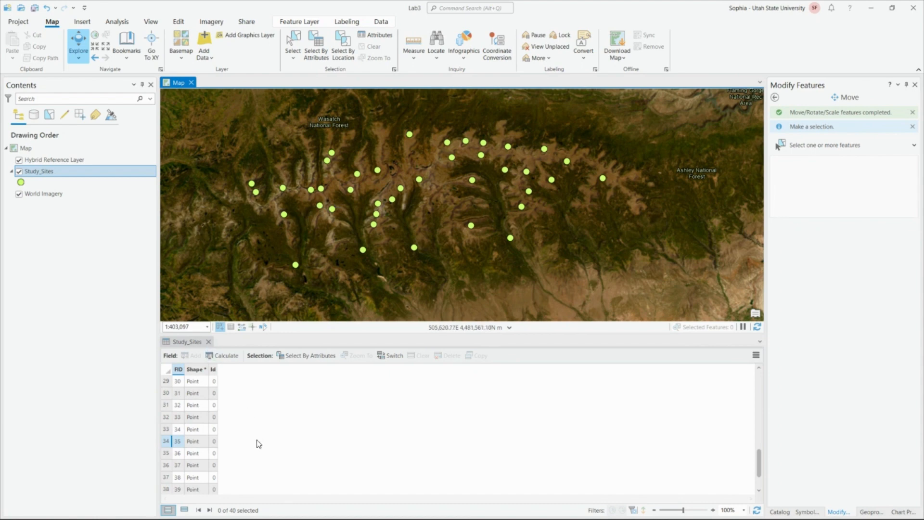
scroll(226, 453, "down", 1)
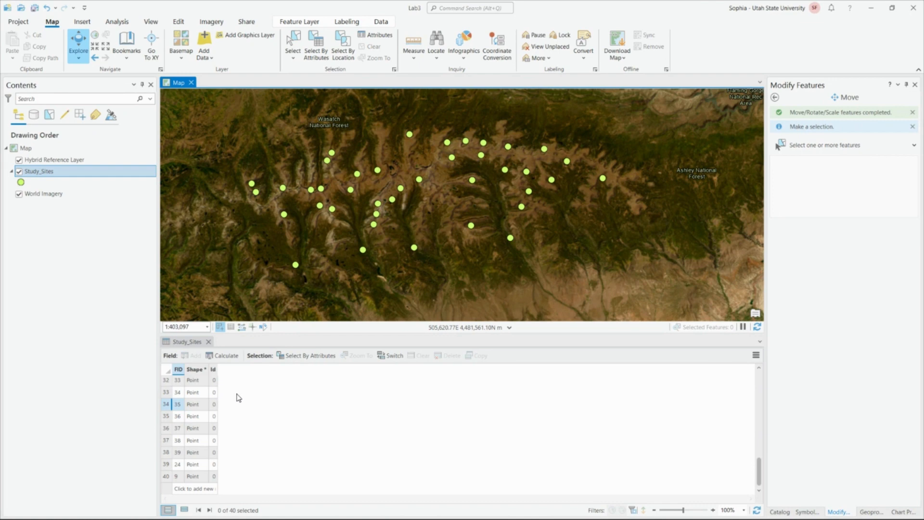
left_click(166, 417)
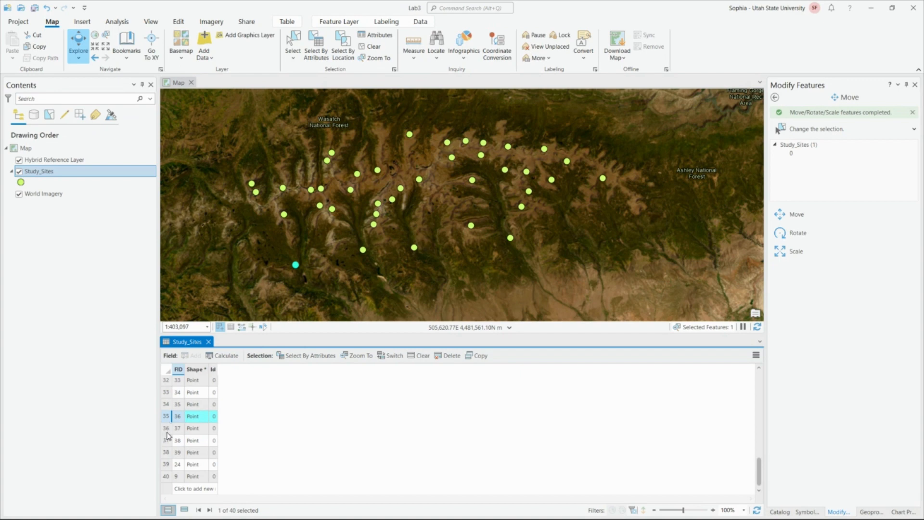
left_click_drag(166, 433, 166, 445)
left_click(164, 452)
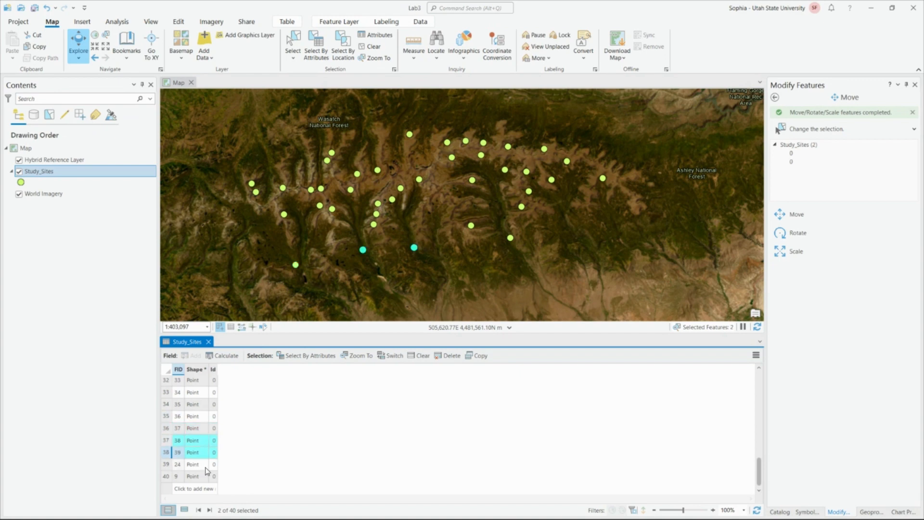
Step: Try to extend the selection over neighbouring records between FID 36 and 39 in the attribute table
left_click(165, 429, "shift")
left_click(167, 417, "shift")
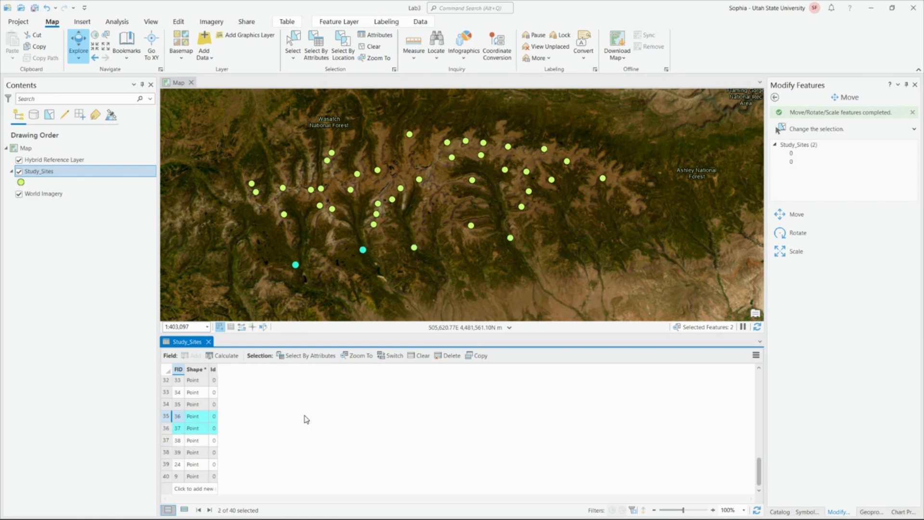
left_click(165, 428)
left_click(167, 417)
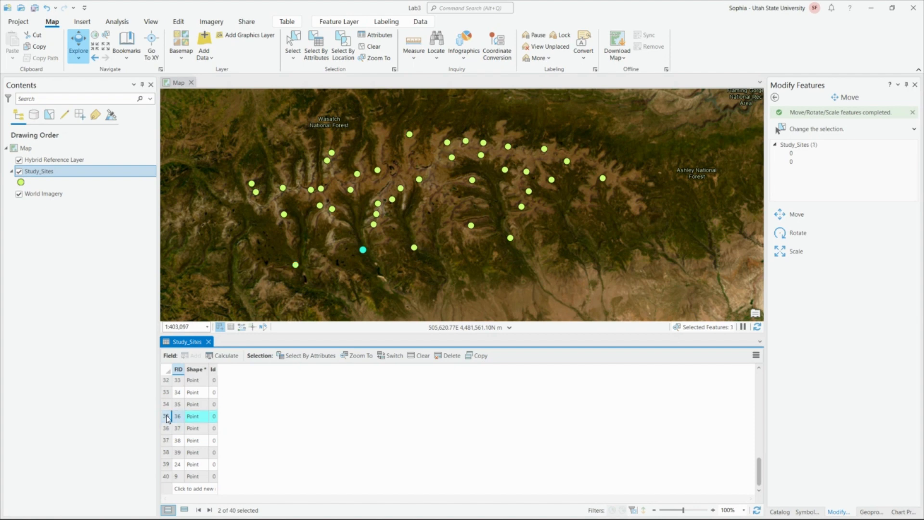
left_click(166, 429, "shift")
left_click(169, 451, "shift")
left_click(167, 417, "shift")
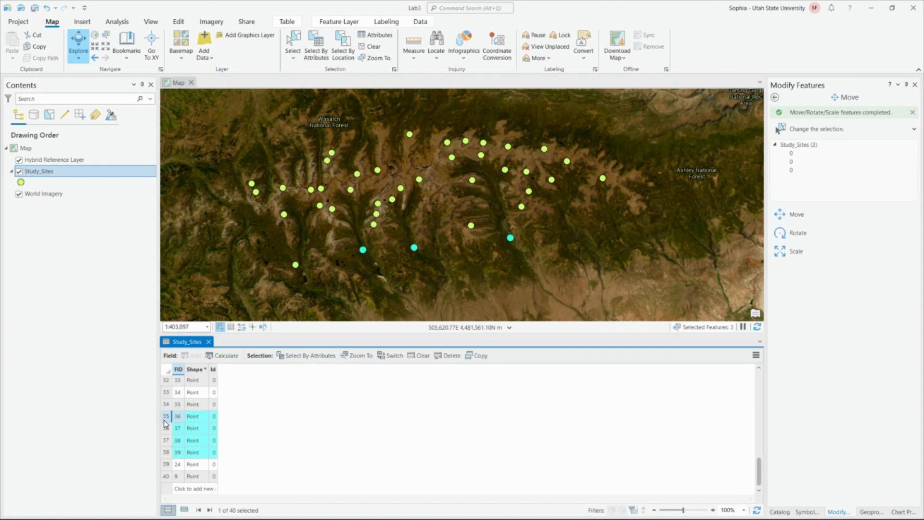
left_click(166, 441)
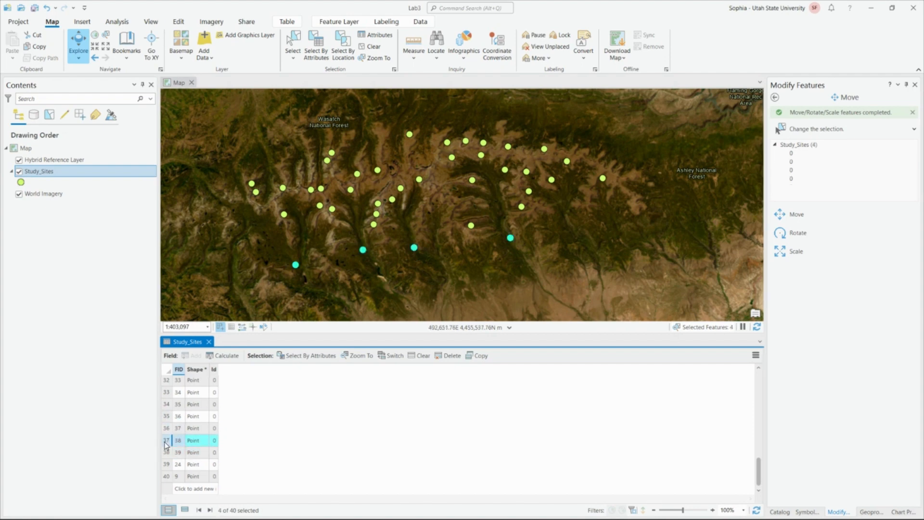
Step: Select the consecutive records with FID 36 through 39 in the attribute table, and clear the selection
left_click(168, 417)
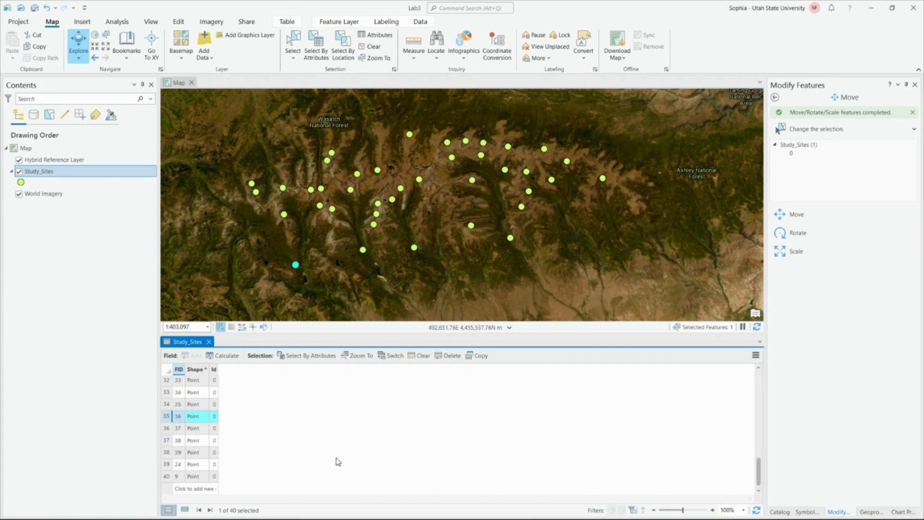
key("shift+Down")
key("shift+Down")
key("shift+Down")
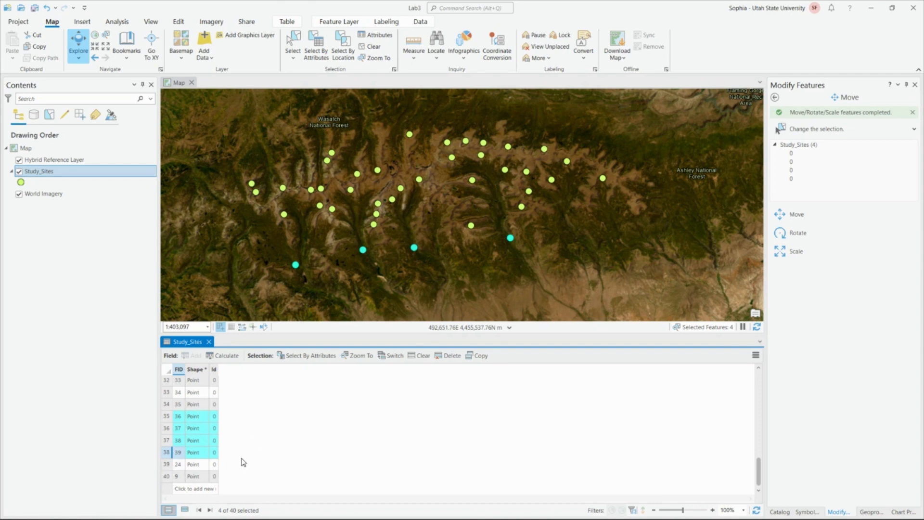
left_click(423, 356)
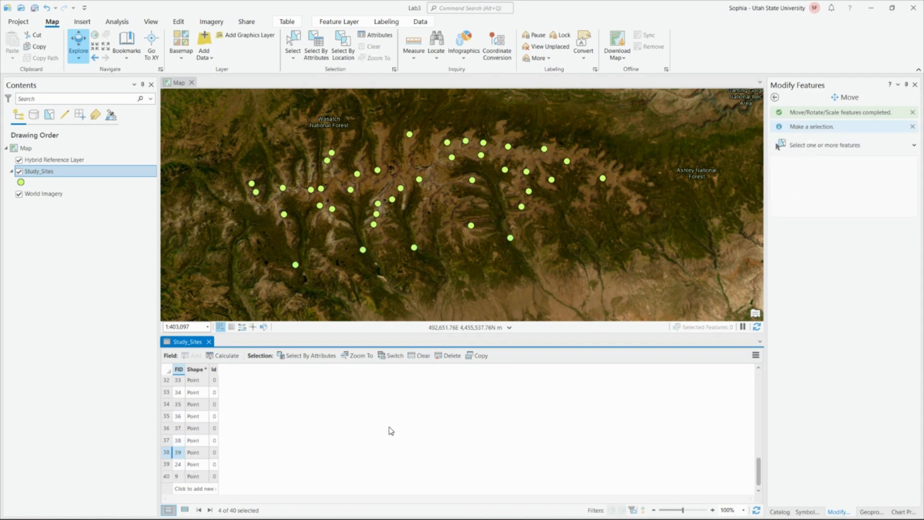
Step: Select four study sites together directly on the map, including those with FID 34 and 38, and clear the selection
left_click(295, 42)
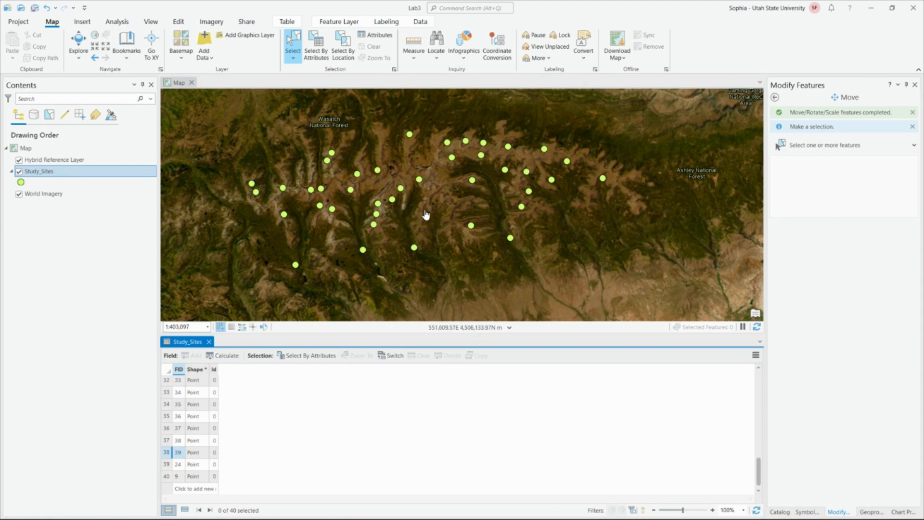
left_click(393, 202)
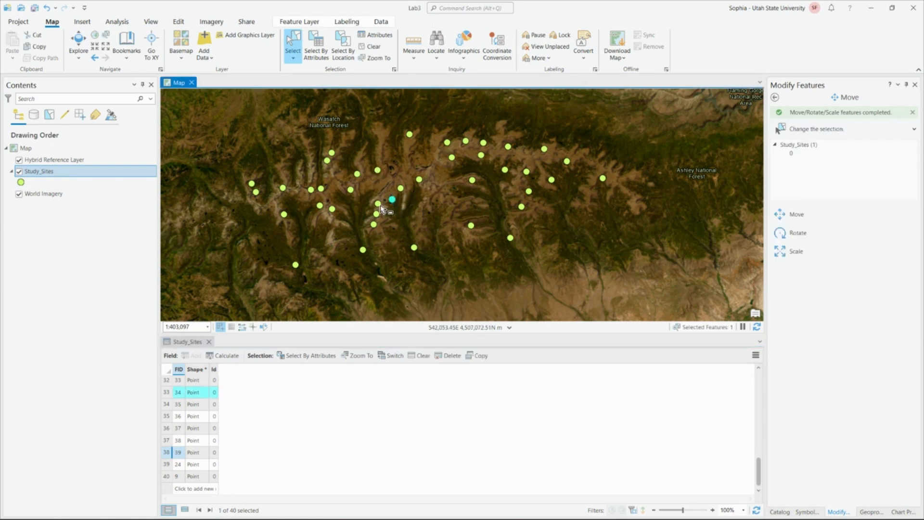
left_click(378, 203, "shift")
left_click(376, 214, "shift")
left_click(414, 248, "shift")
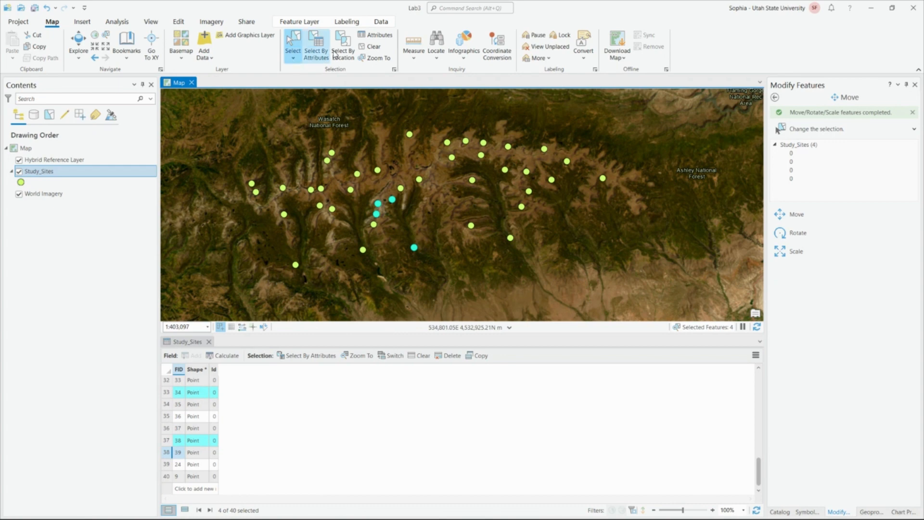
left_click(371, 47)
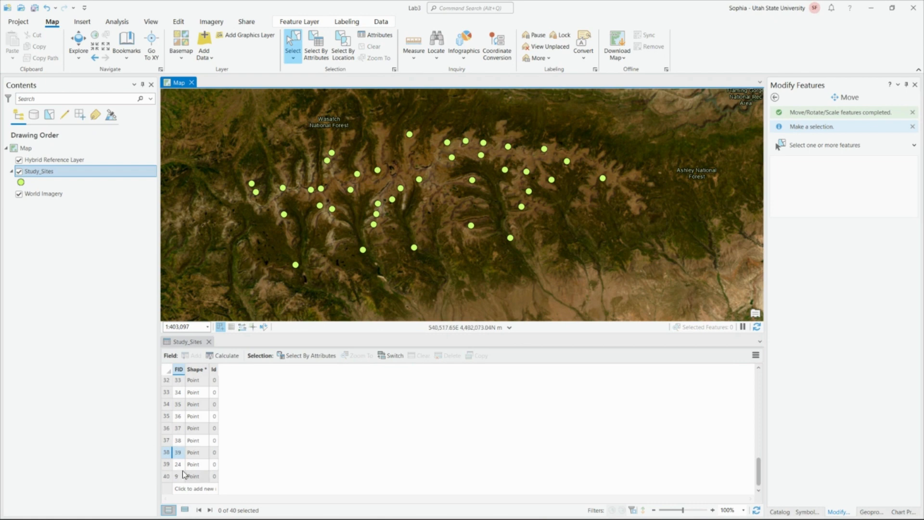
Step: Delete the study sites with FID 36 through 39 from the attribute table
left_click(166, 417)
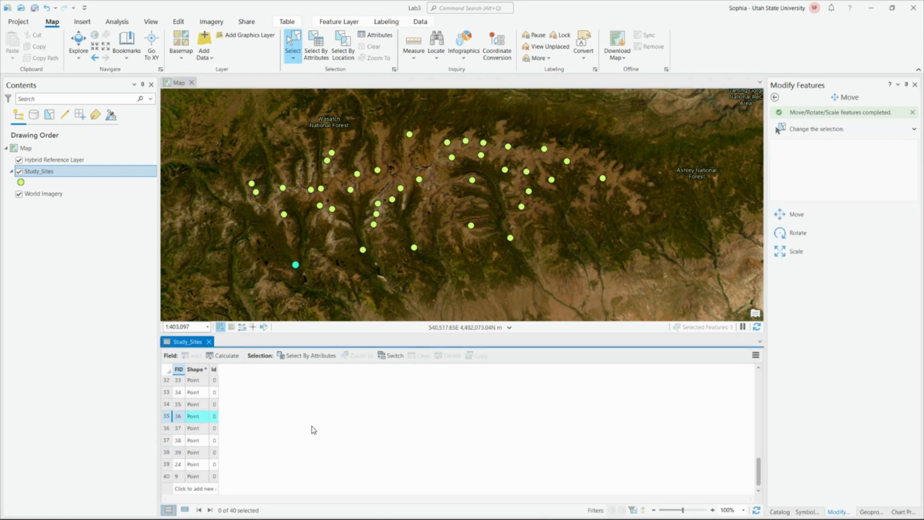
key("shift+Down")
key("shift+Down")
key("shift+Down")
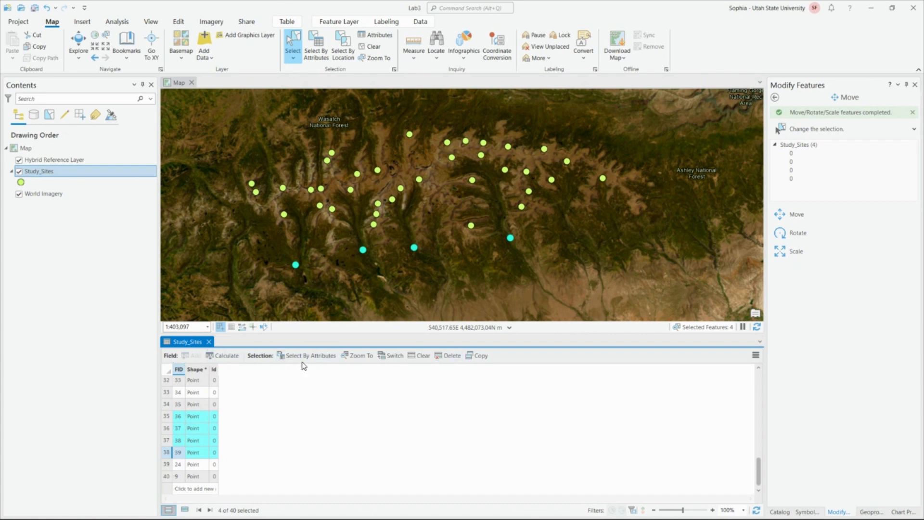
left_click(450, 359)
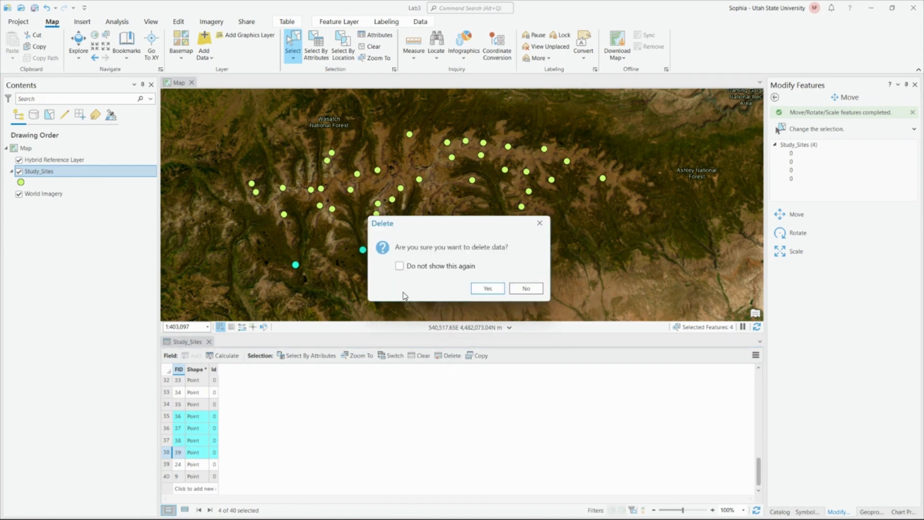
left_click(488, 289)
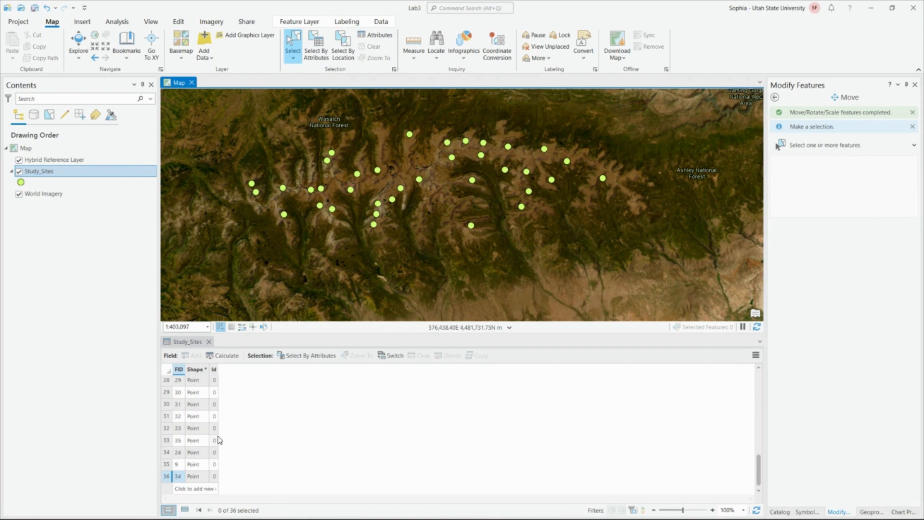
Step: Save all edits made to the Study_Sites layer
left_click(179, 22)
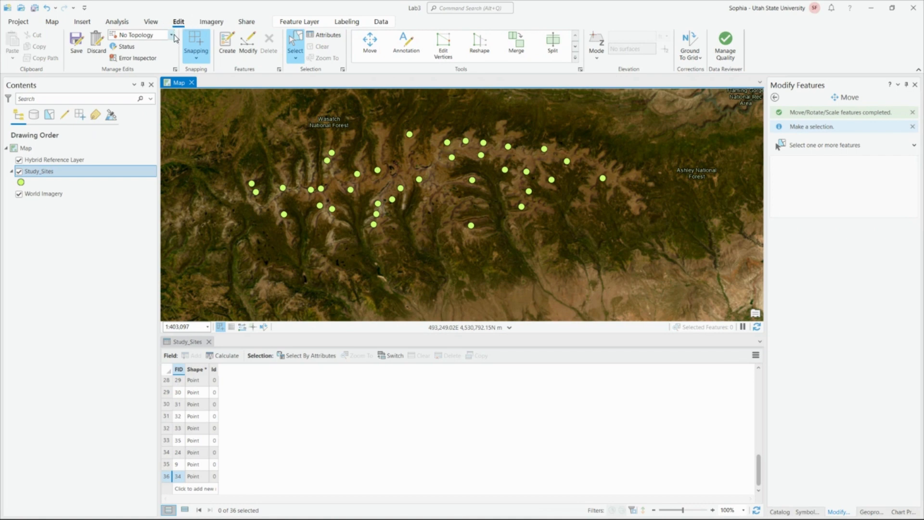
left_click(75, 50)
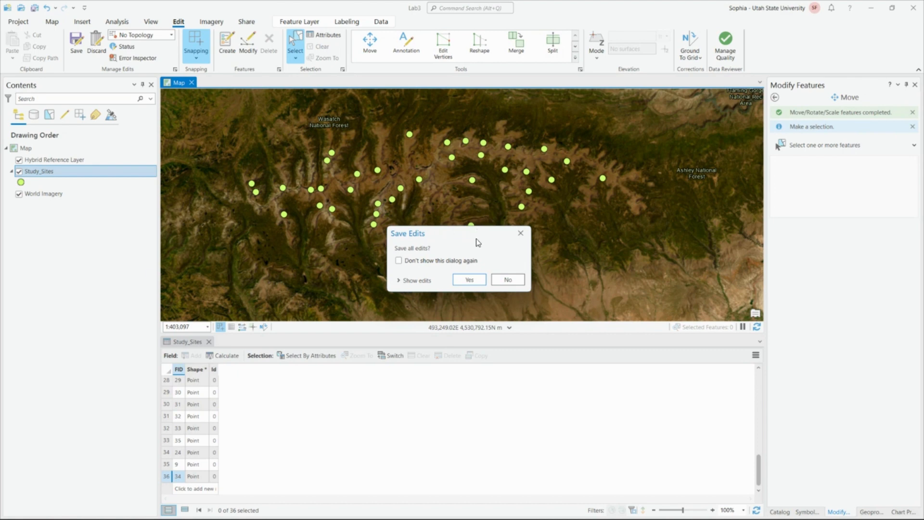
left_click(472, 281)
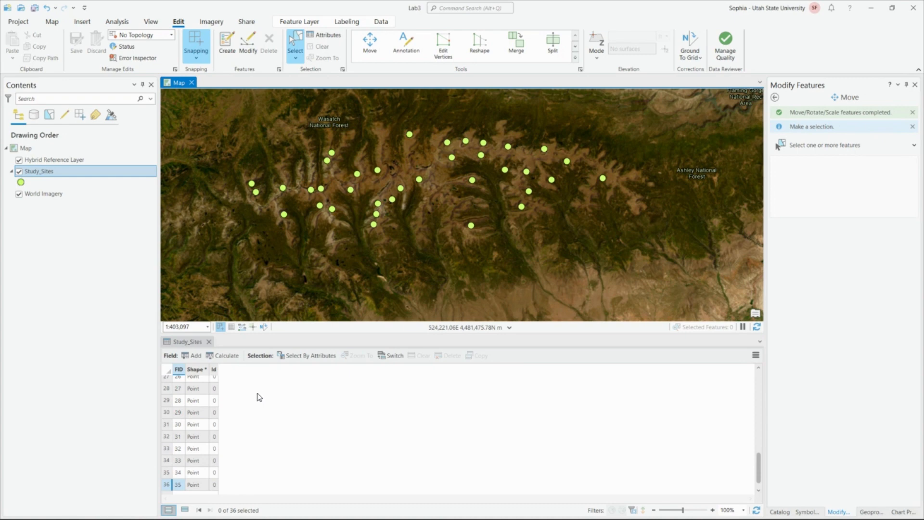
Step: Add a field named site_name with the Text data type to the Study_Sites attribute table
left_click(193, 357)
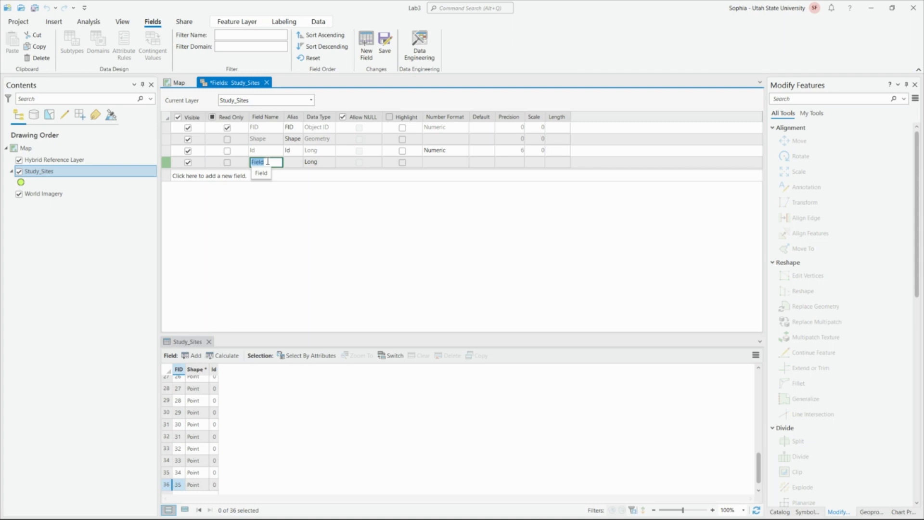
type("site_name")
left_click(314, 163)
left_click(312, 163)
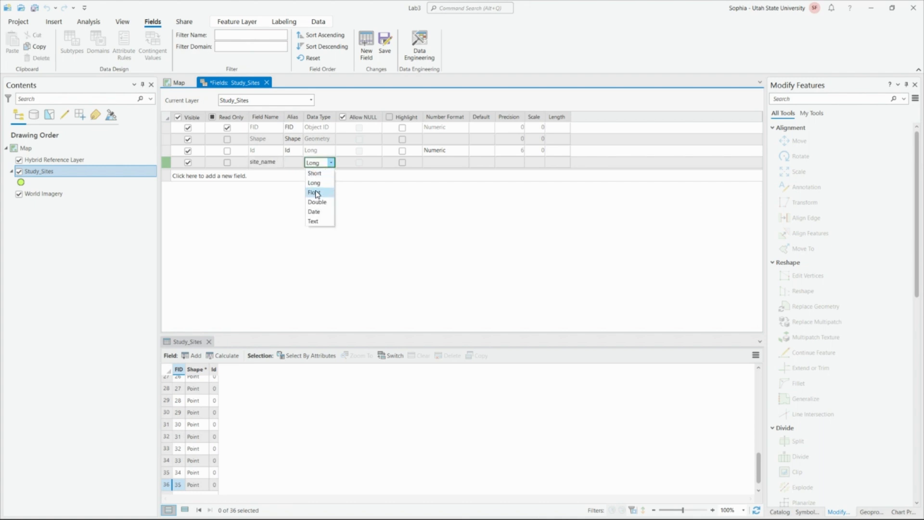
left_click(314, 221)
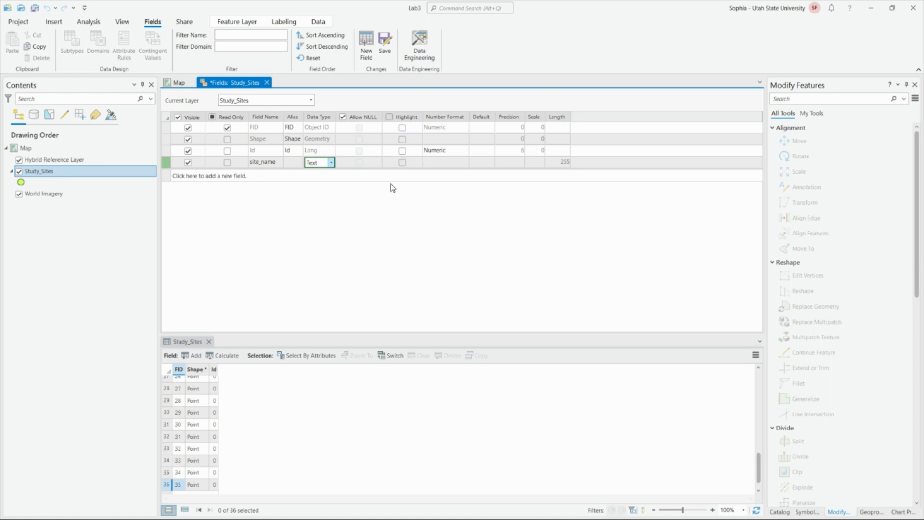
Step: Keep the site_name field's data type as Text, set its length to 15, and add a second field row
left_click(331, 162)
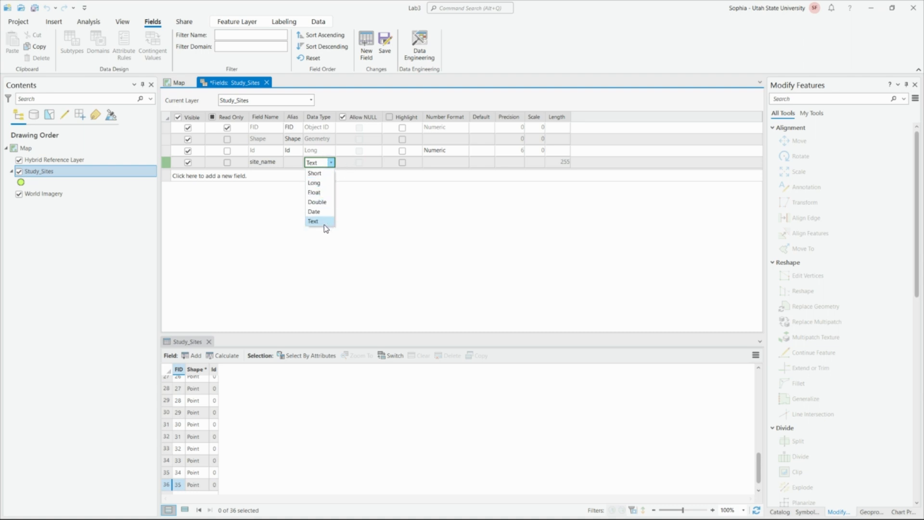
left_click(559, 162)
left_click(561, 161)
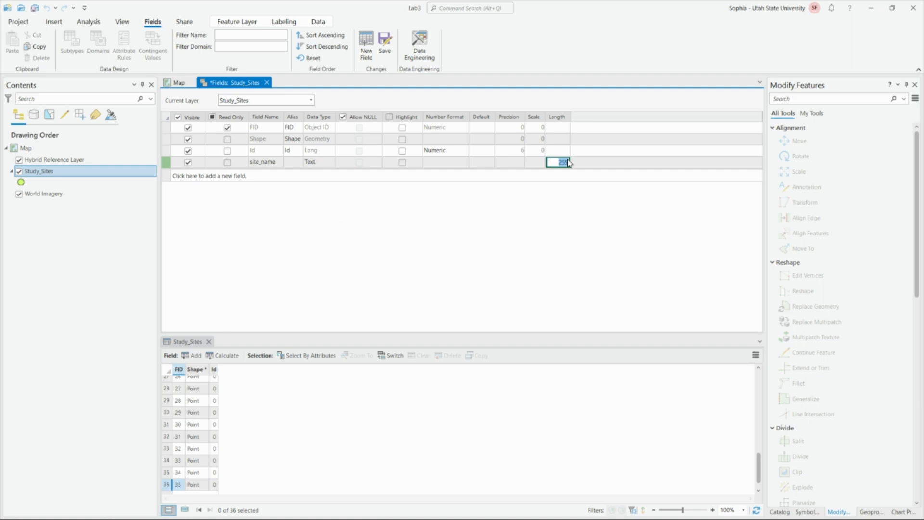
type("15")
left_click(529, 176)
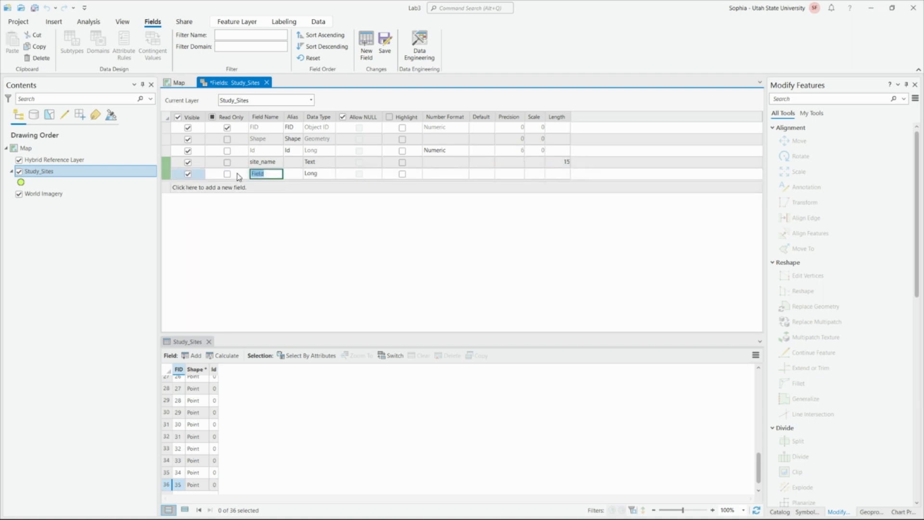
Step: Delete the extra unnamed field row, save the Study_Sites field changes and close the fields view
right_click(167, 174)
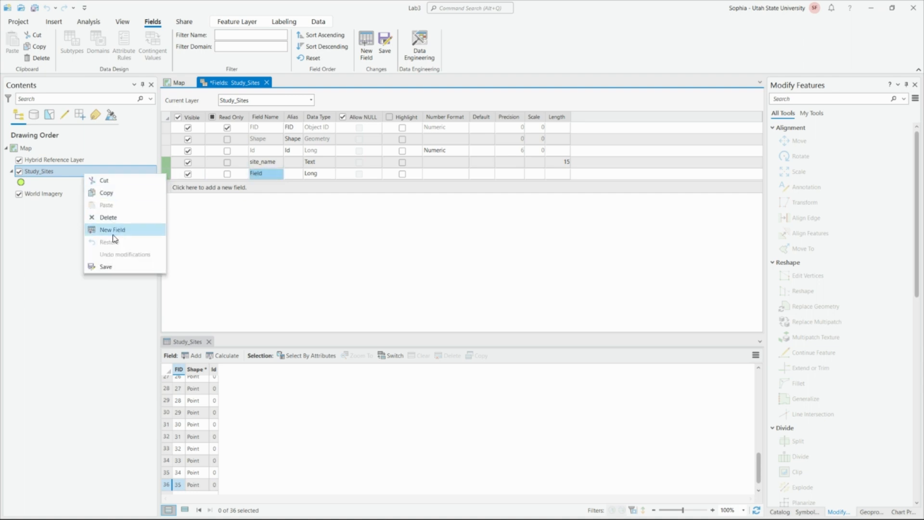
left_click(111, 220)
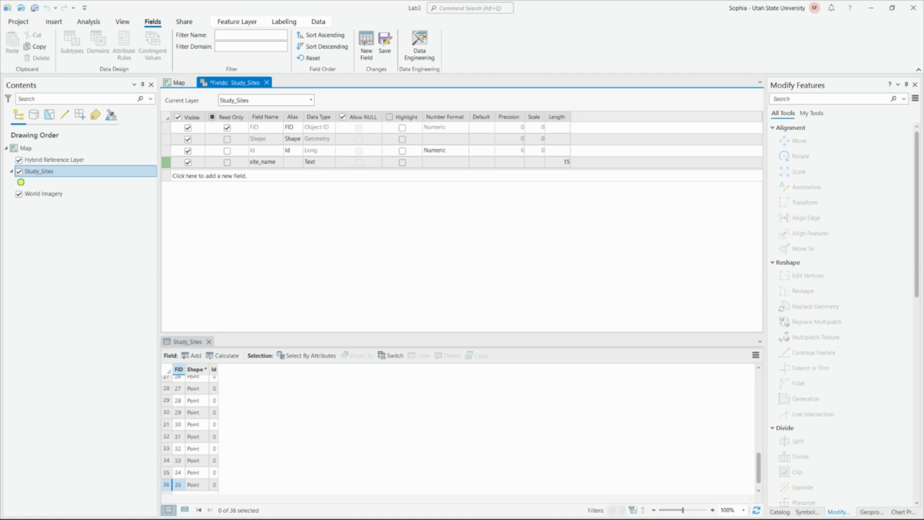
left_click(394, 44)
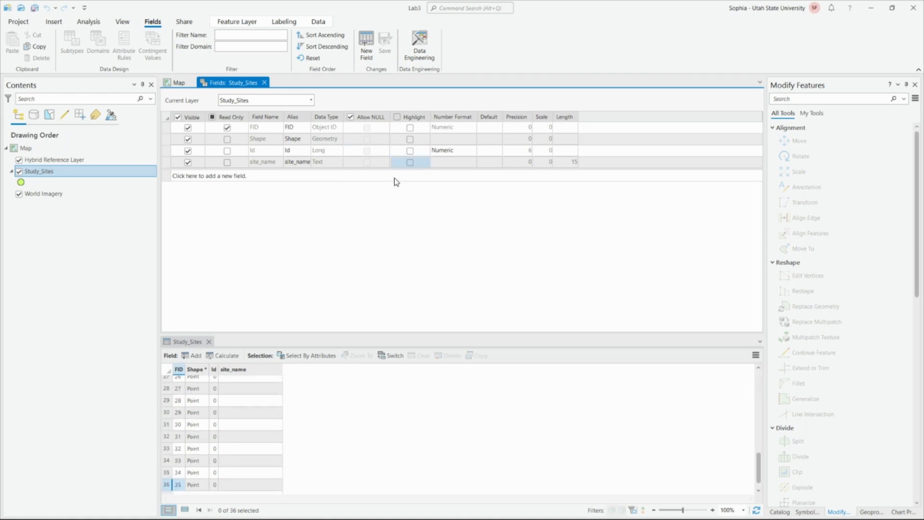
left_click(264, 83)
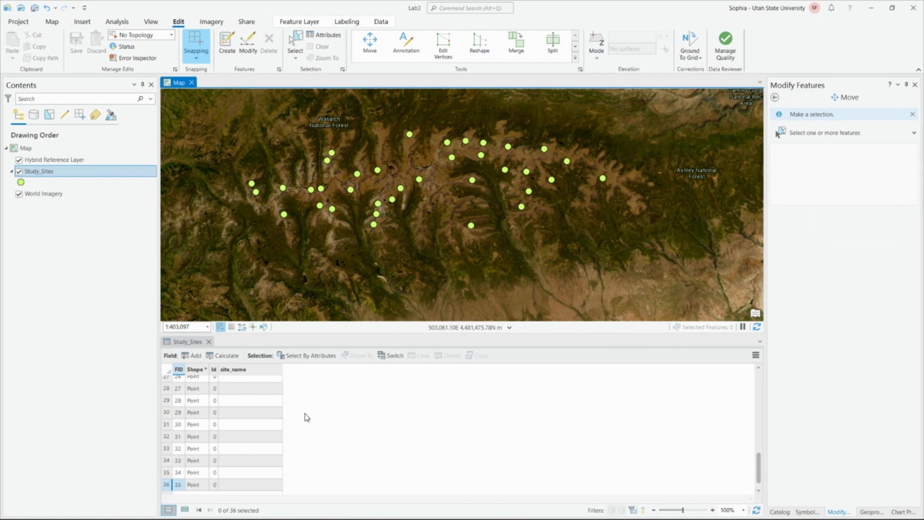
Step: Enter the site names Marigold, Poppy, Site 15 and n192 for FID 0 through 3 and save the edits
scroll(256, 439, "up", 9)
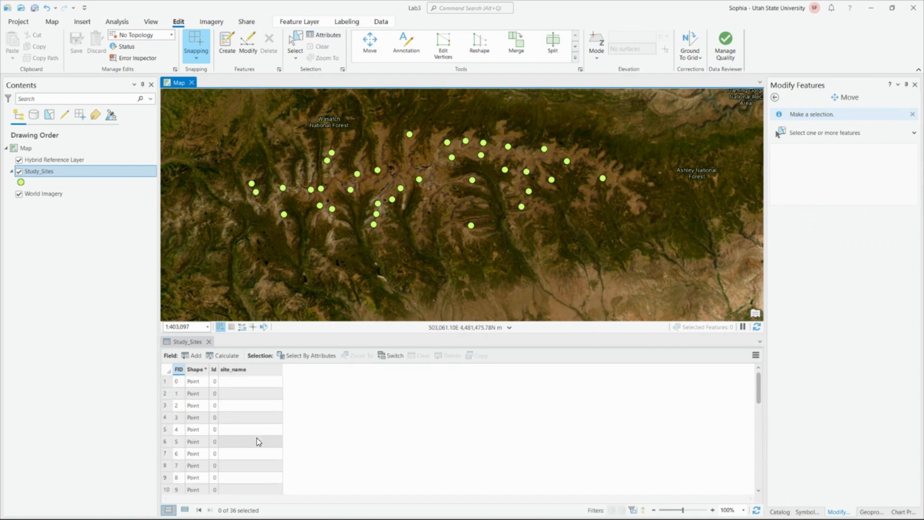
double_click(264, 384)
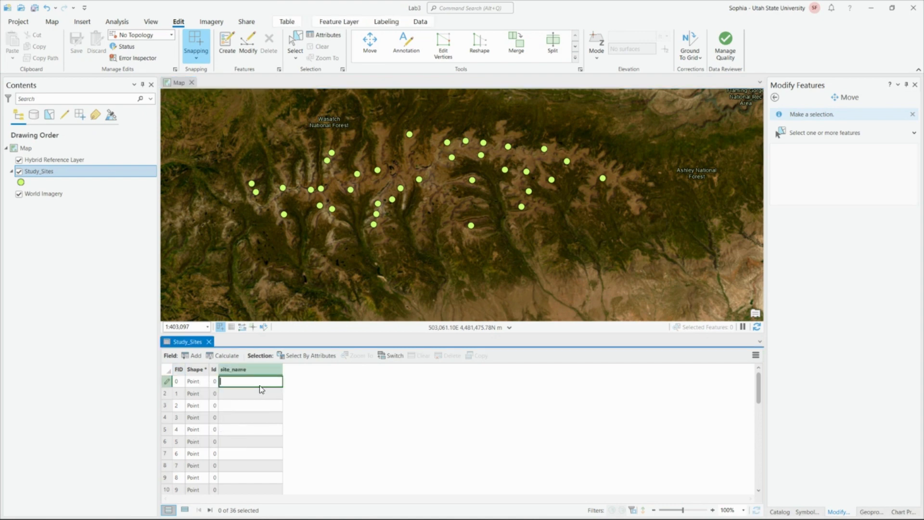
type("Marigold")
left_click(233, 398)
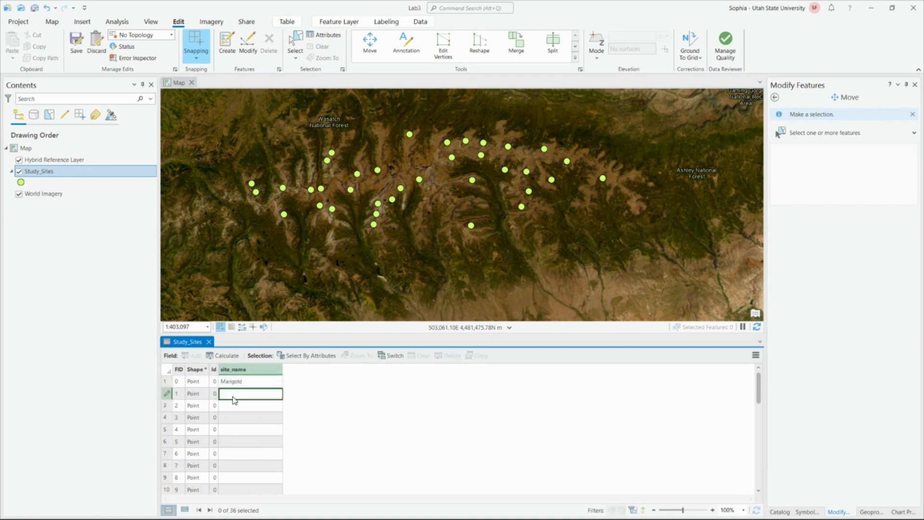
type("Poppy")
left_click(306, 399)
left_click(269, 406)
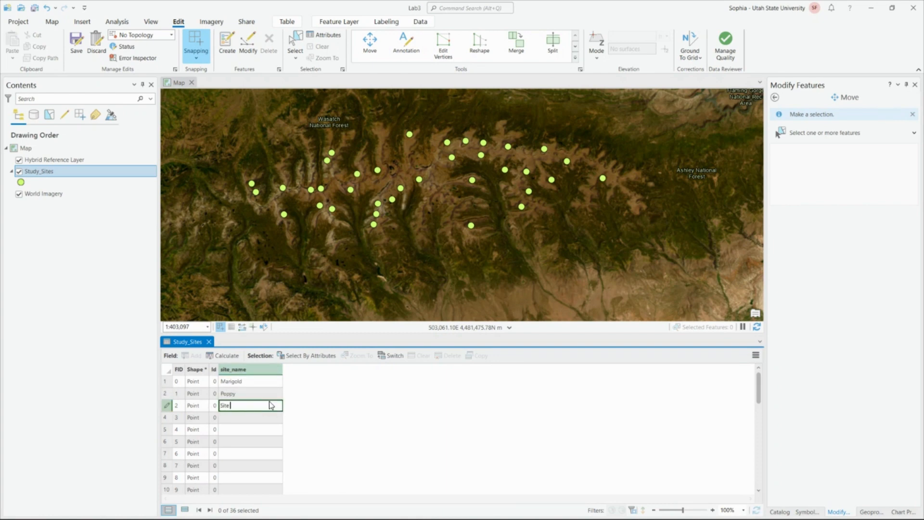
type("Site 15")
left_click(257, 417)
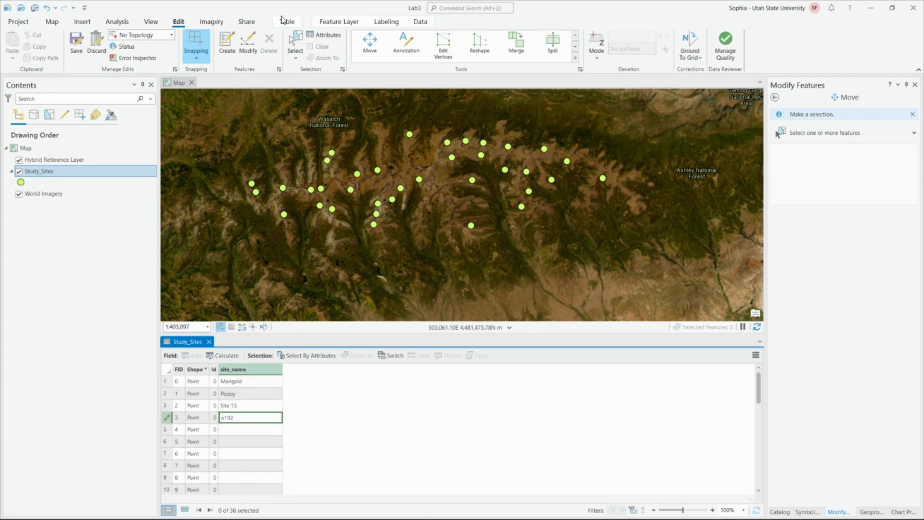
left_click(75, 44)
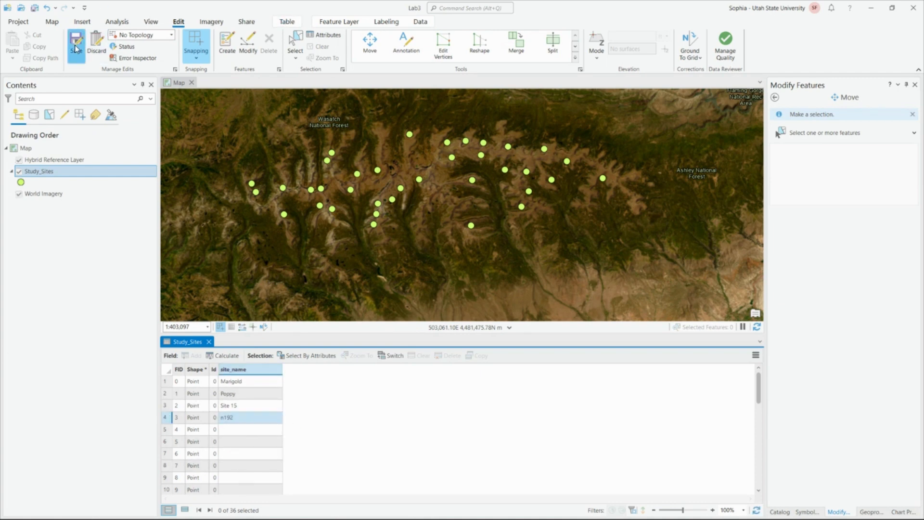
left_click(472, 280)
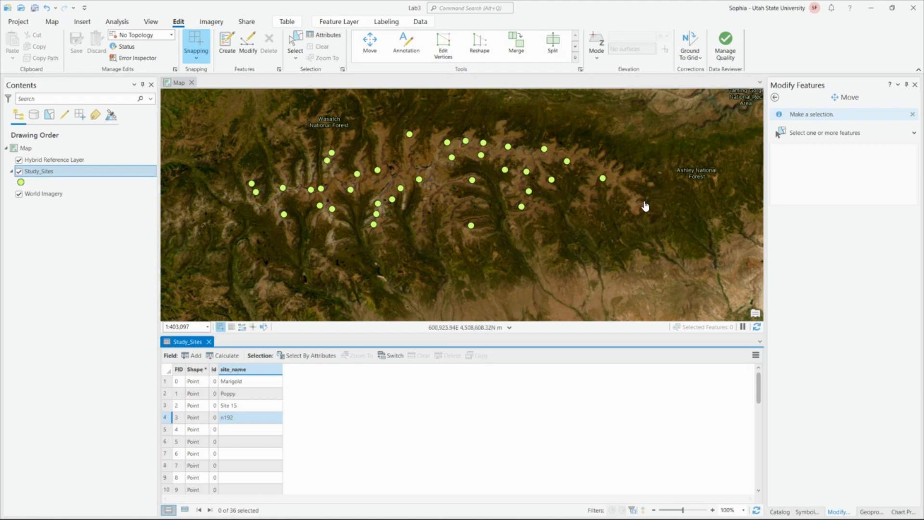
Step: Keep the Explore tool on Topmost Layer and close the Study_Sites attribute table
scroll(663, 213, "down", 3)
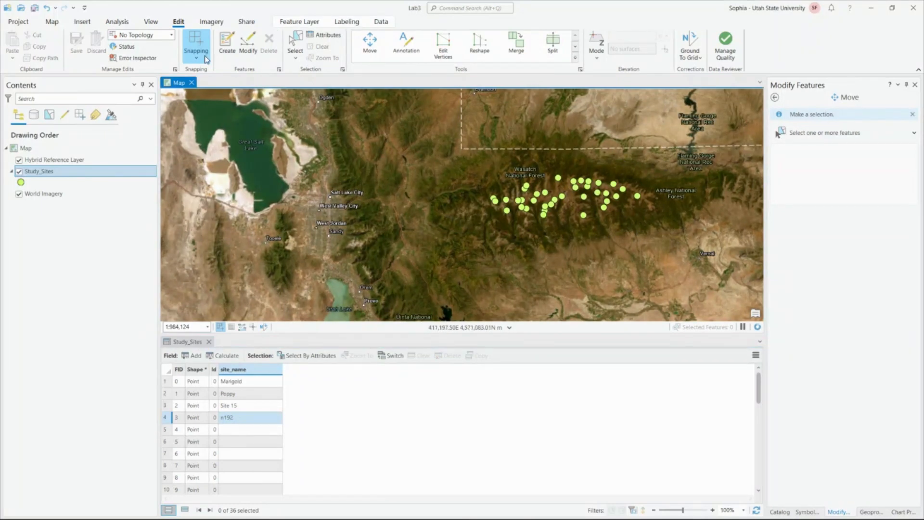
left_click(52, 21)
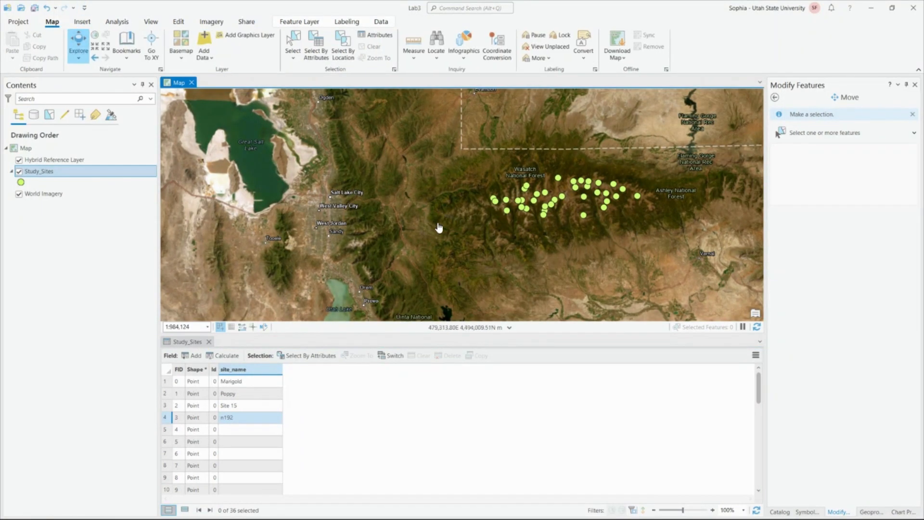
left_click_drag(437, 221, 311, 260)
left_click(181, 24)
left_click(52, 22)
left_click(79, 58)
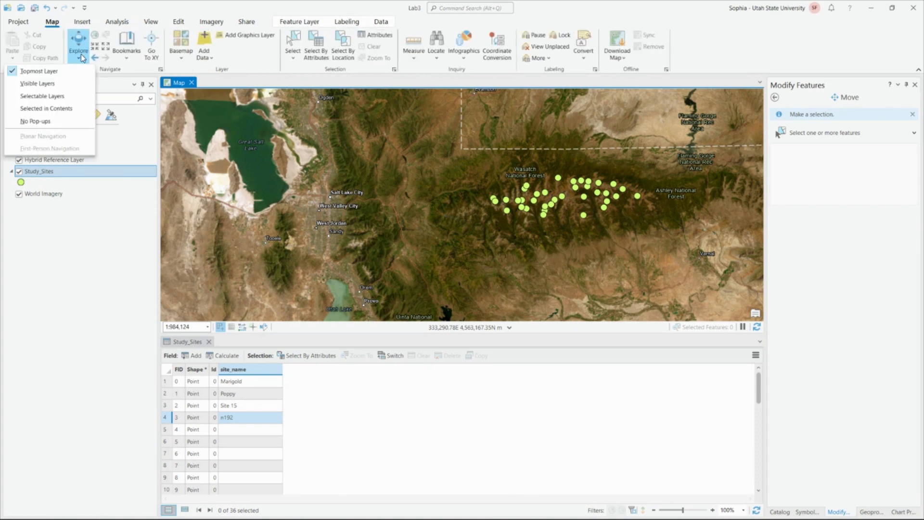
left_click(71, 72)
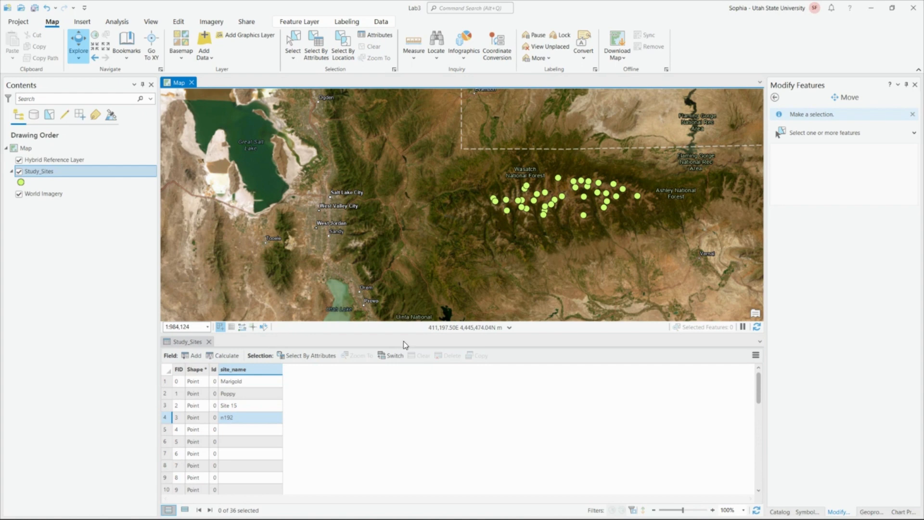
left_click(209, 341)
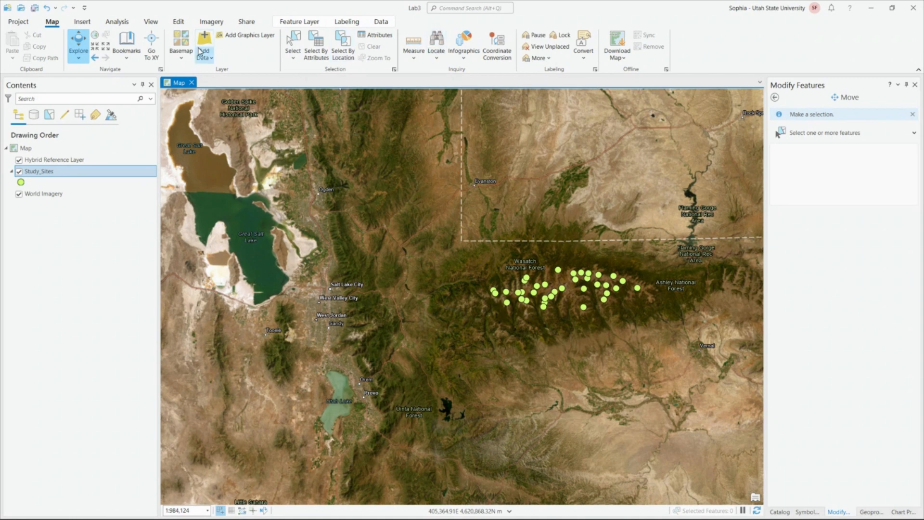
Step: Display the project's Catalog in place of the Modify Features tools
left_click(79, 59)
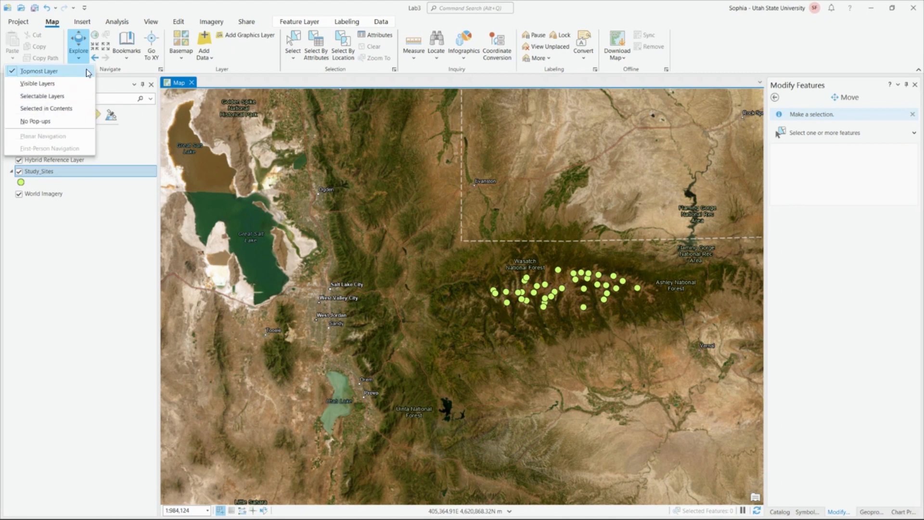
left_click(61, 47)
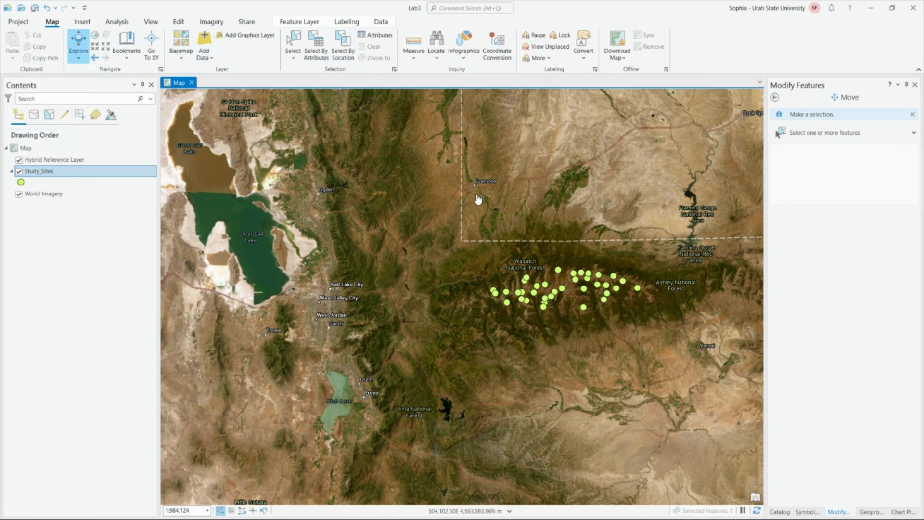
left_click_drag(386, 232, 748, 329)
left_click(780, 512)
left_click(752, 452)
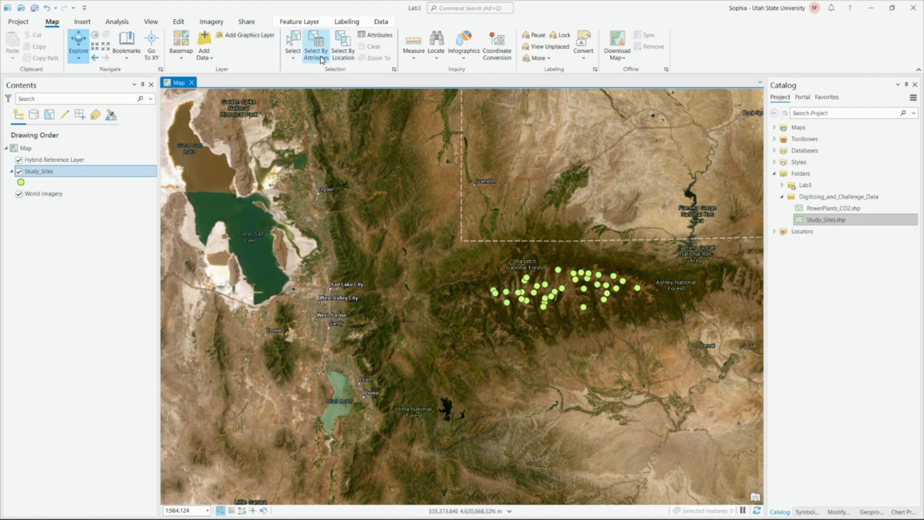
left_click(294, 57)
left_click(298, 74)
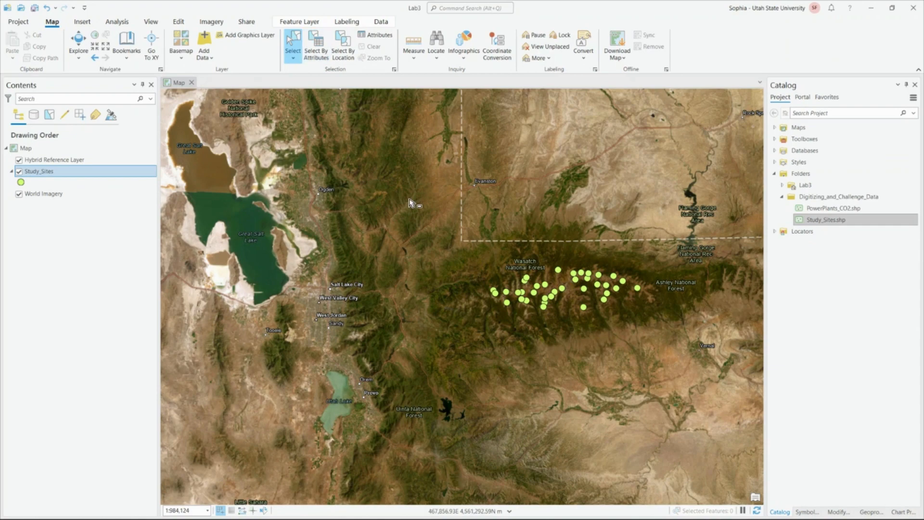
left_click(78, 44)
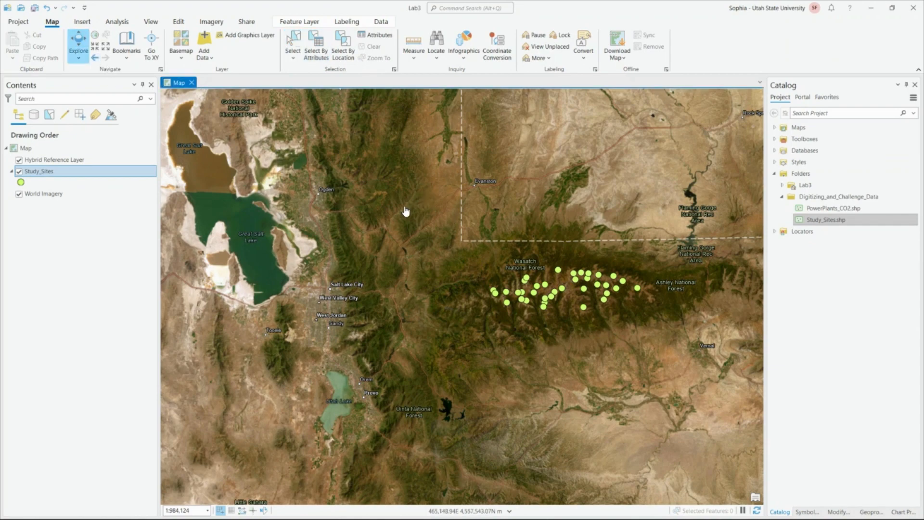
Step: Examine the terrain in southern Utah around Dixie National Forest, near Boulder and Escalante, on the satellite imagery
left_click_drag(409, 206, 302, 155)
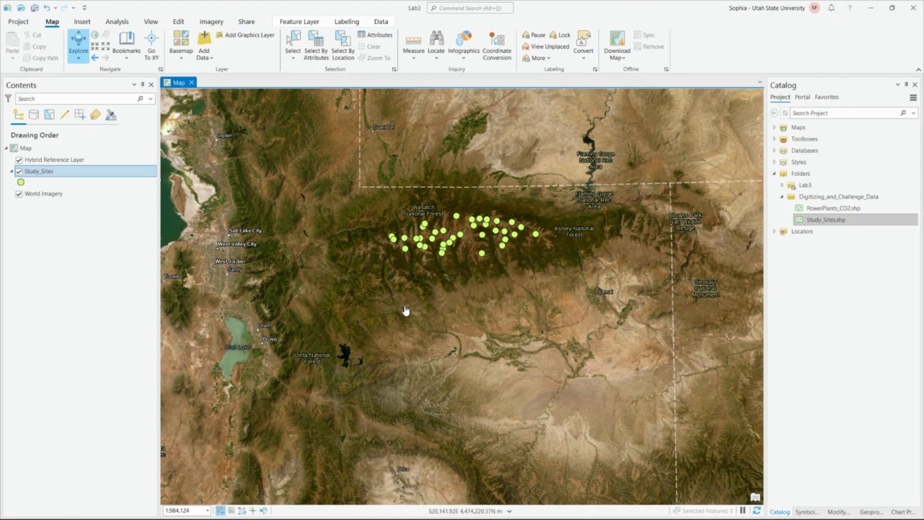
scroll(311, 295, "down", 3)
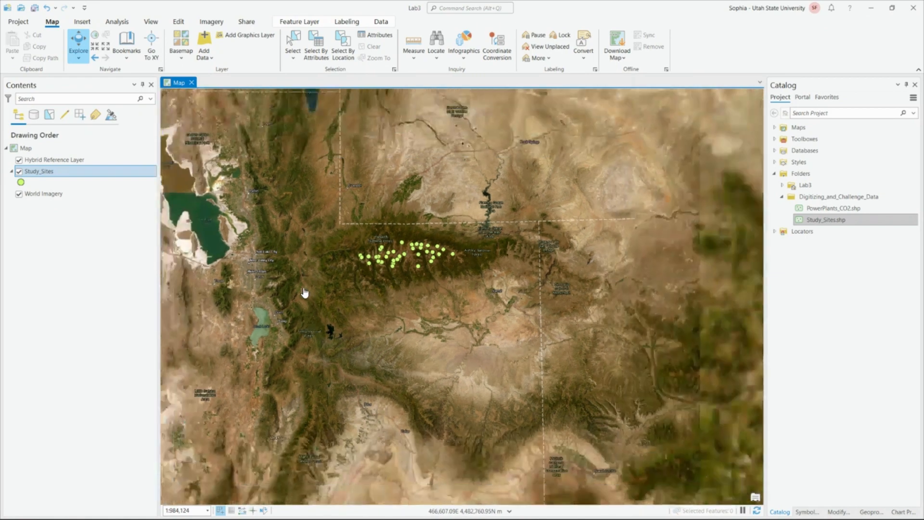
left_click_drag(309, 299, 425, 240)
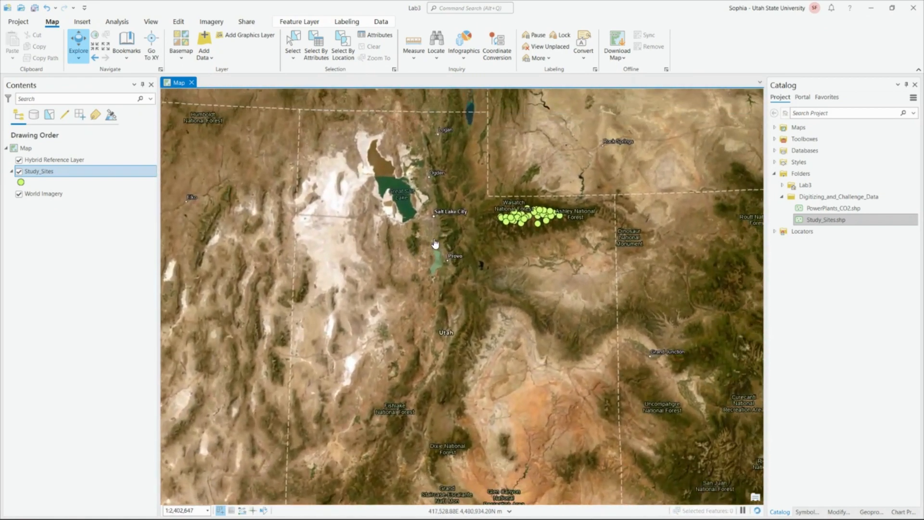
left_click_drag(516, 414, 503, 374)
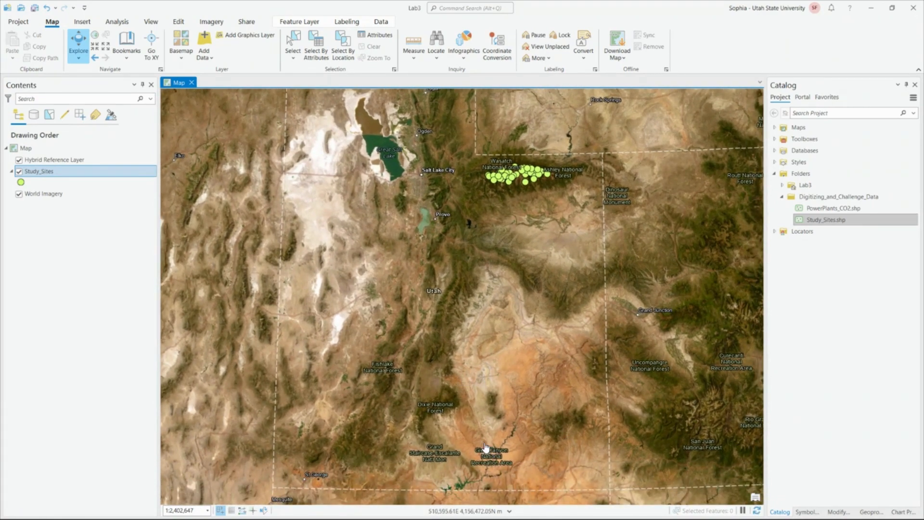
scroll(453, 396, "up", 4)
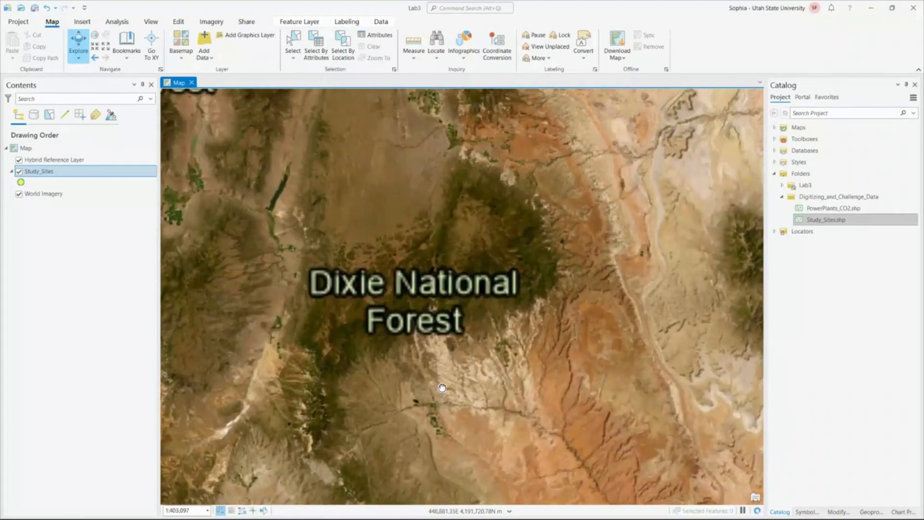
scroll(421, 341, "up", 2)
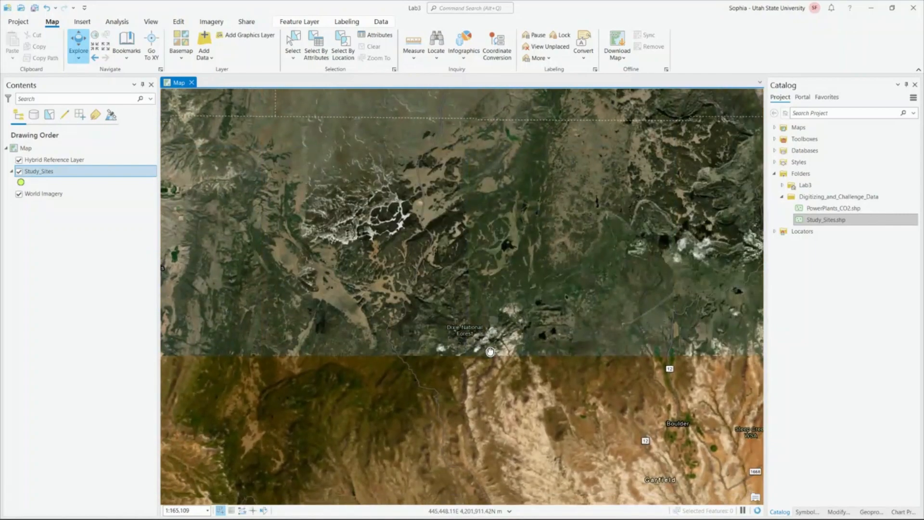
scroll(481, 360, "down", 1)
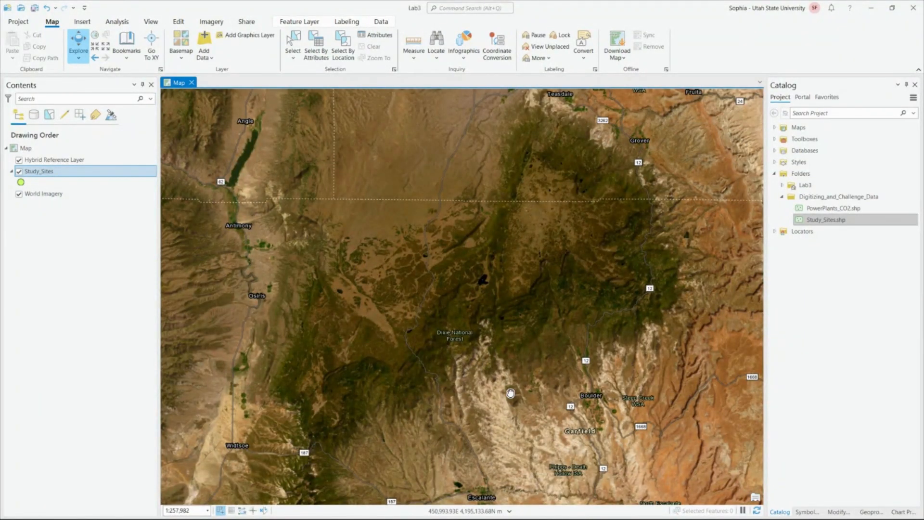
left_click_drag(513, 395, 513, 383)
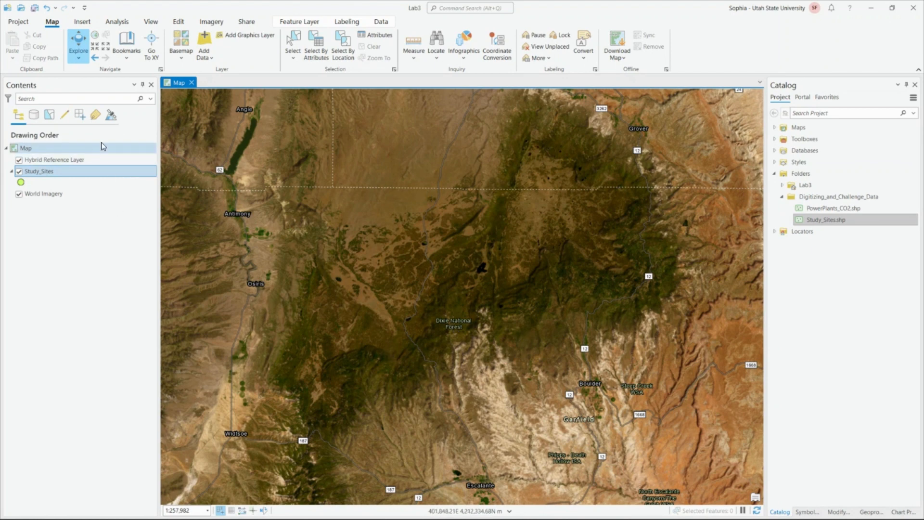
Step: Examine the map's coordinate system properties and browse the State Plane groups among the projected coordinate systems
right_click(44, 148)
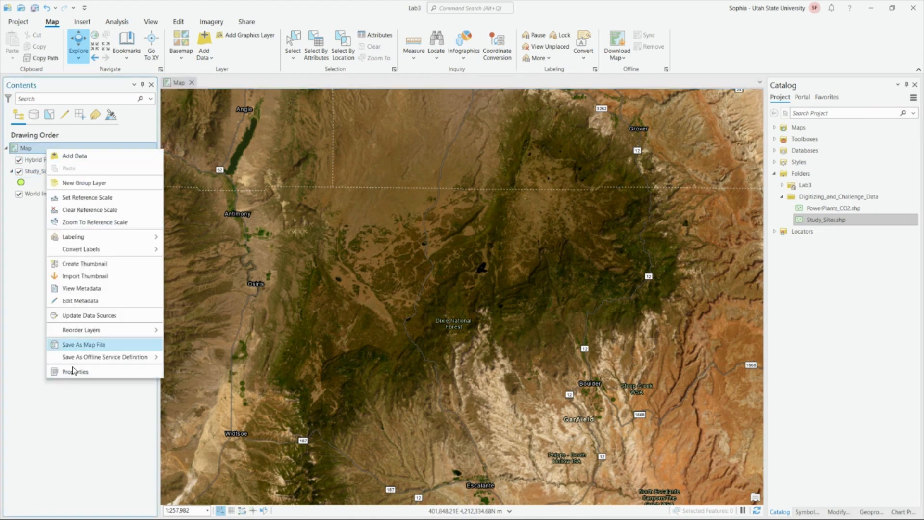
left_click(71, 373)
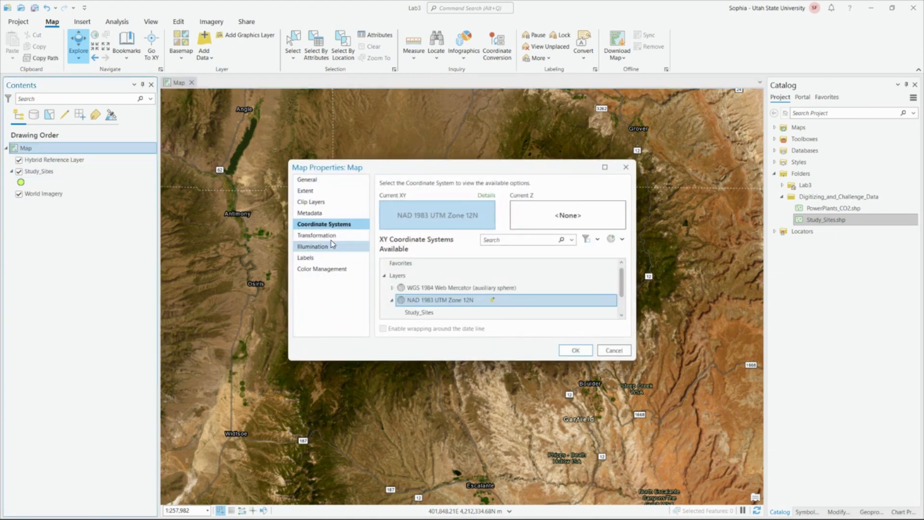
double_click(398, 276)
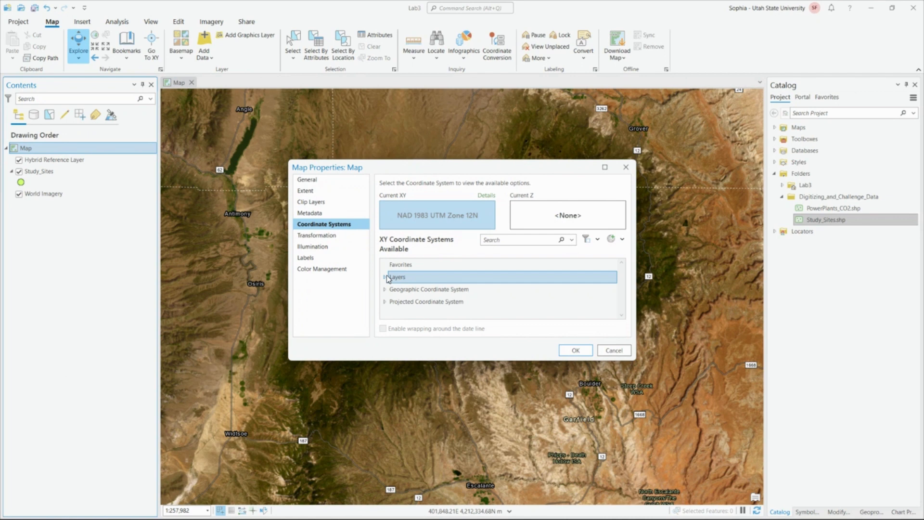
double_click(409, 301)
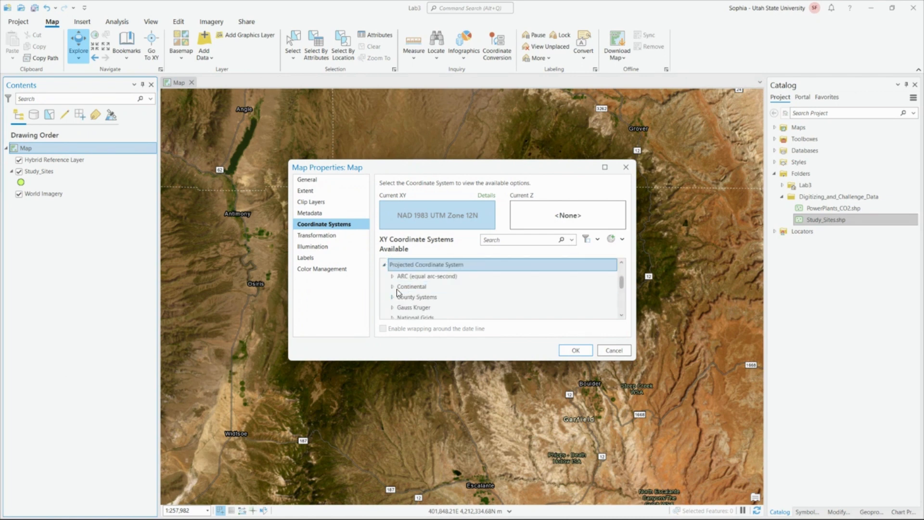
scroll(398, 292, "down", 2)
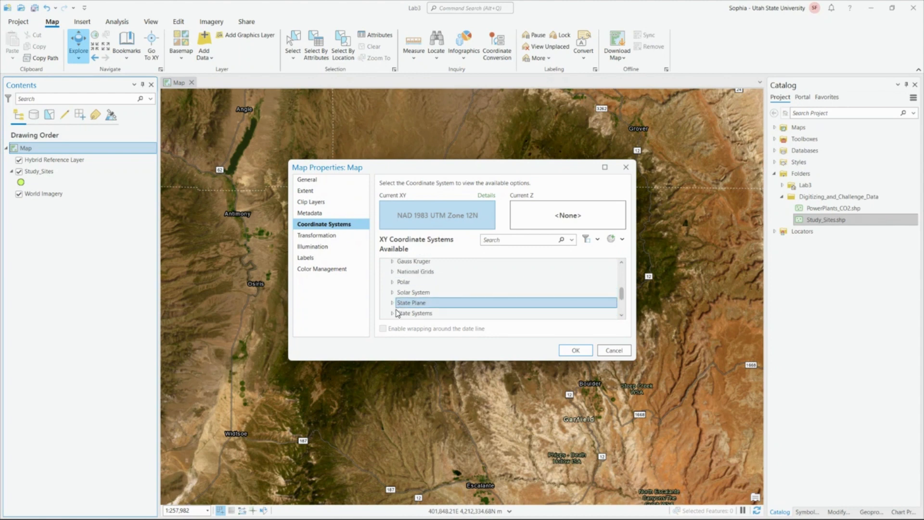
left_click(393, 304)
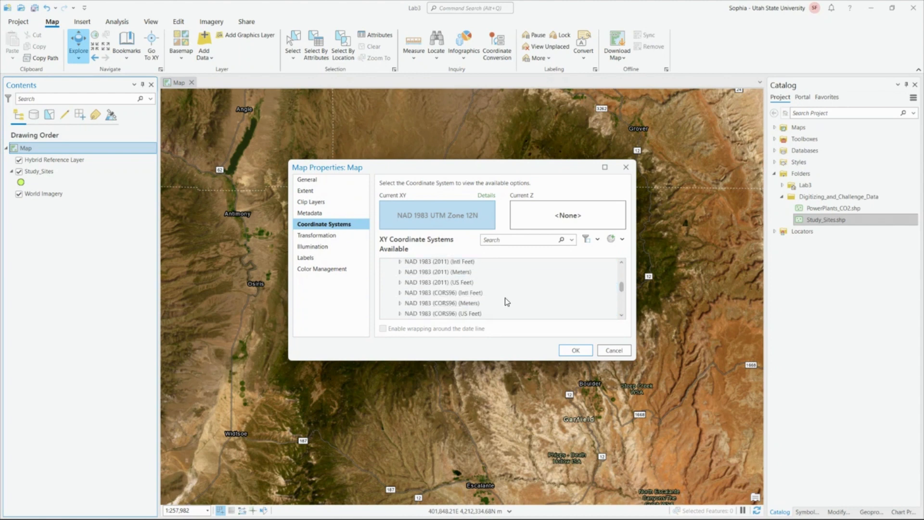
scroll(487, 297, "down", 1)
scroll(487, 297, "down", 2)
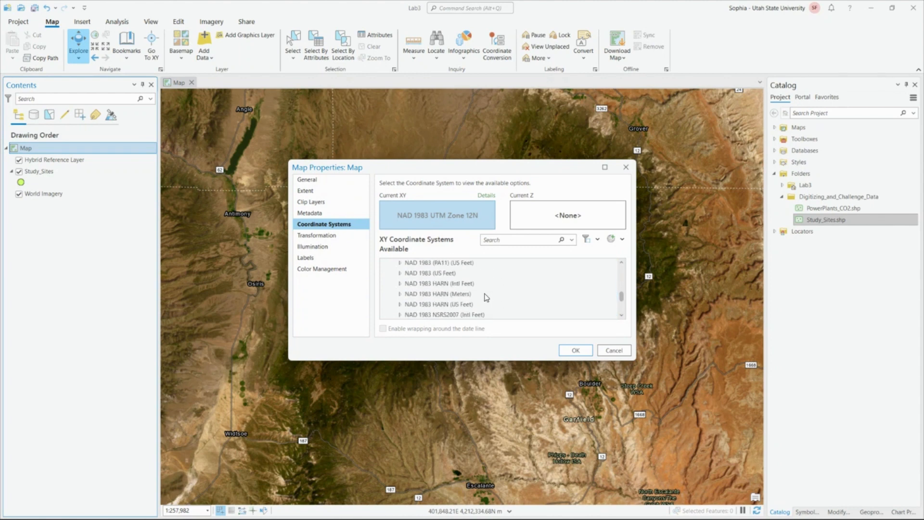
scroll(487, 296, "down", 2)
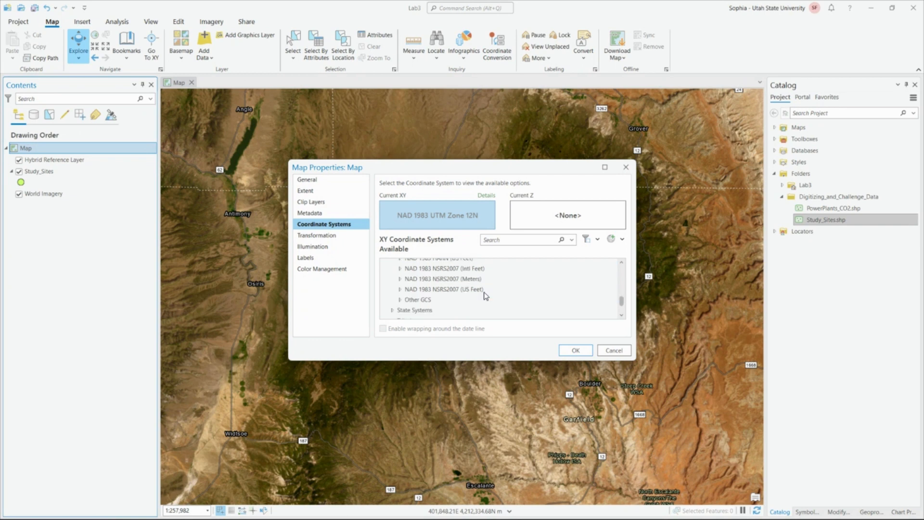
scroll(478, 298, "up", 4)
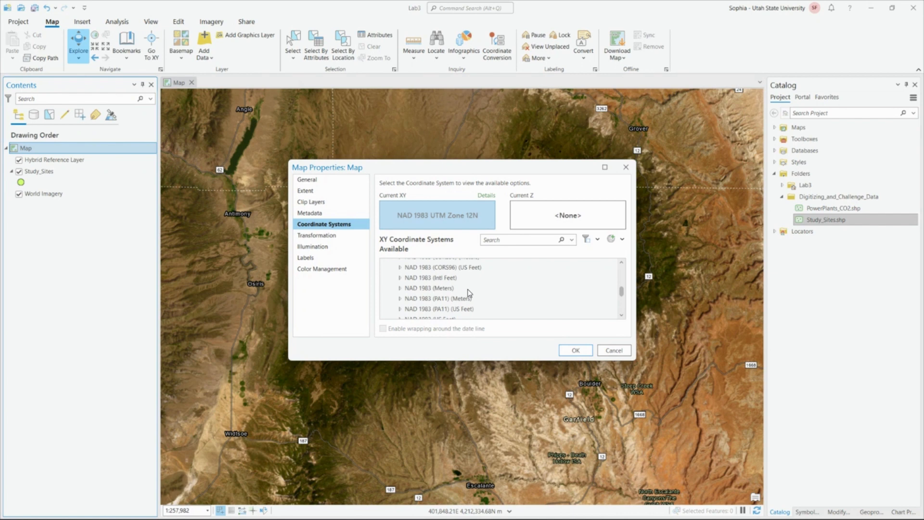
Step: Look through the State Plane zones under NAD 1983 (Meters), and close the map properties without choosing another system
left_click(400, 288)
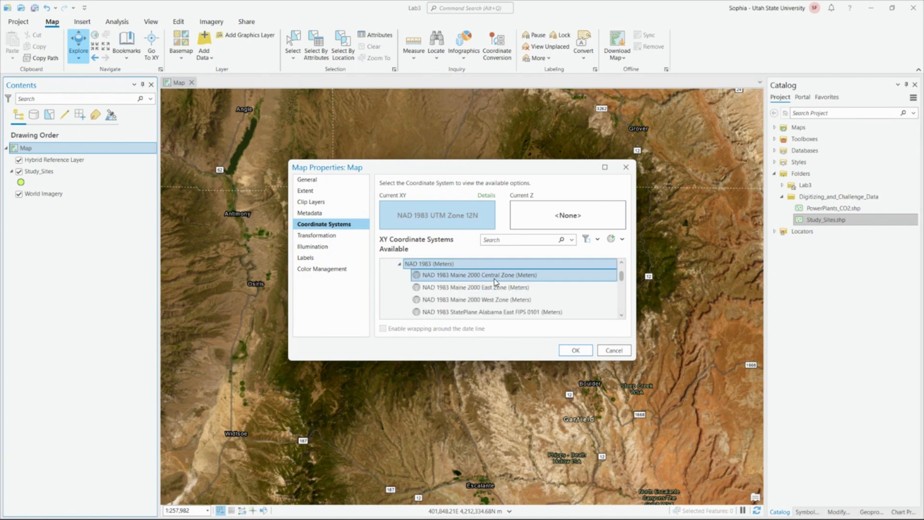
scroll(460, 298, "down", 1)
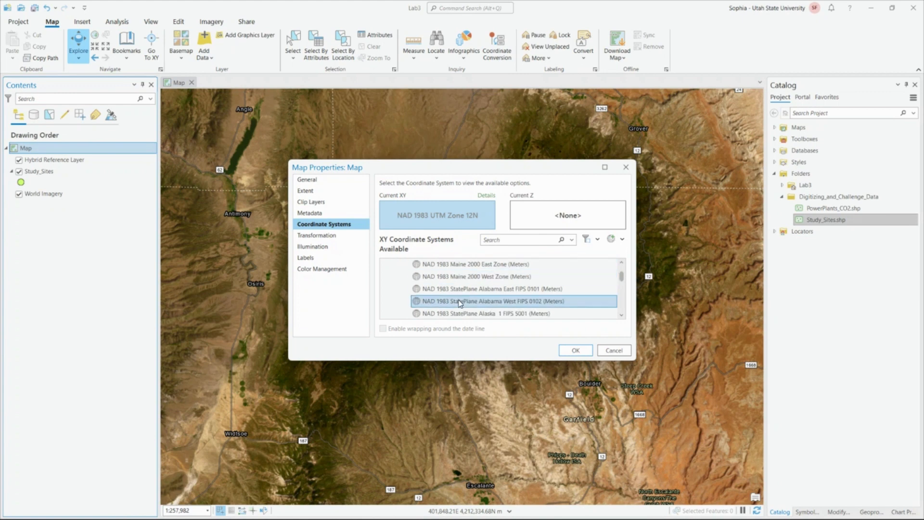
scroll(467, 302, "down", 1)
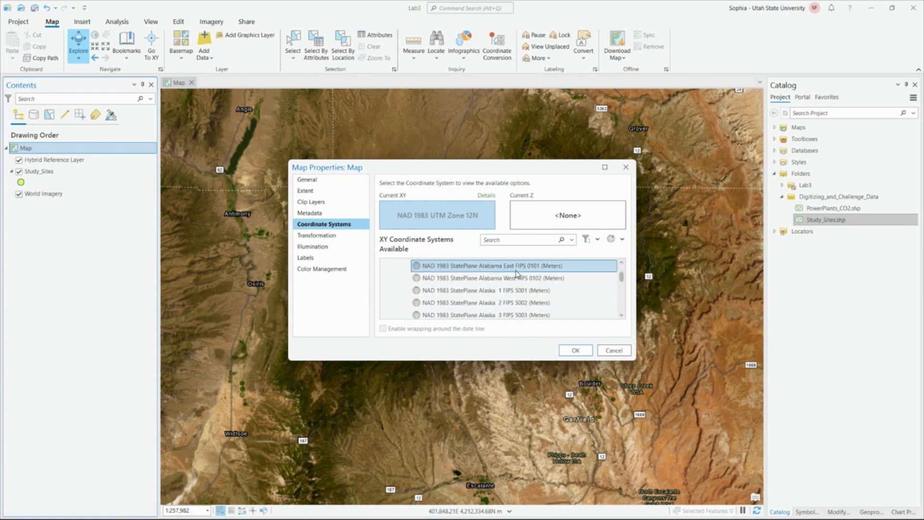
scroll(495, 291, "down", 1)
scroll(495, 290, "down", 4)
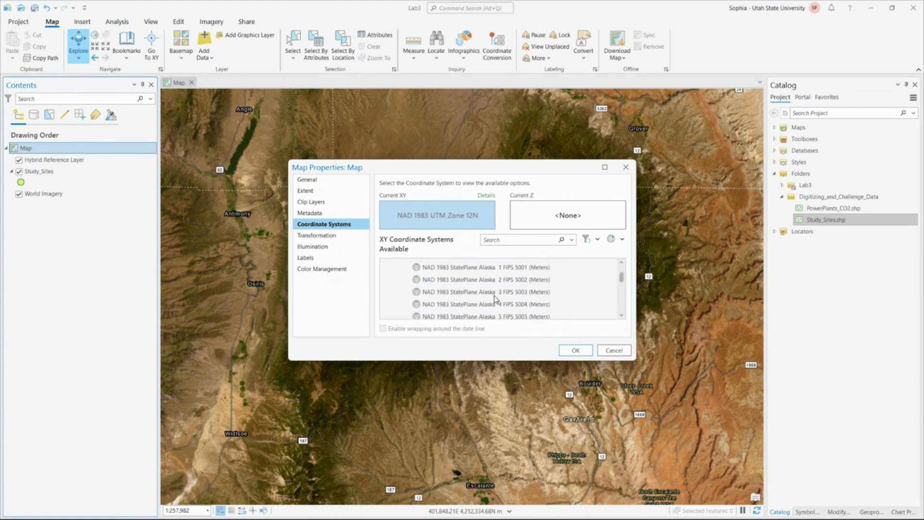
scroll(515, 291, "down", 10)
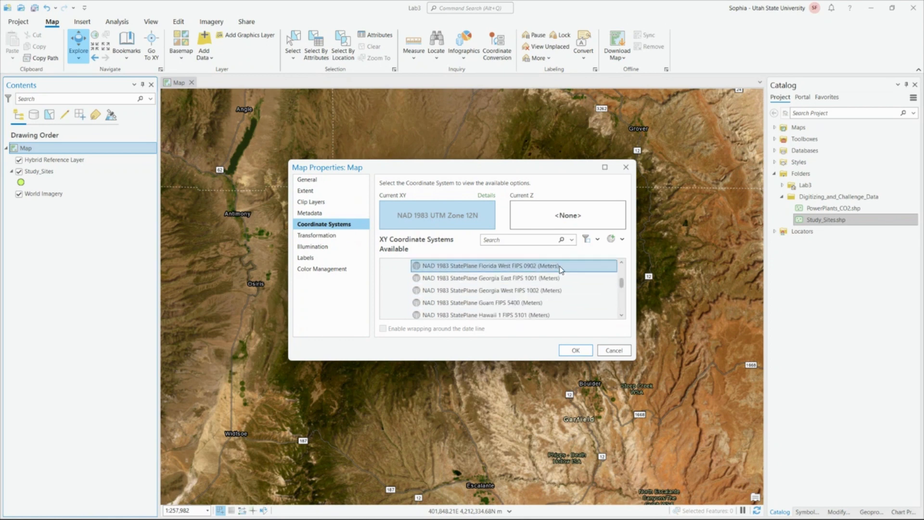
scroll(542, 289, "up", 12)
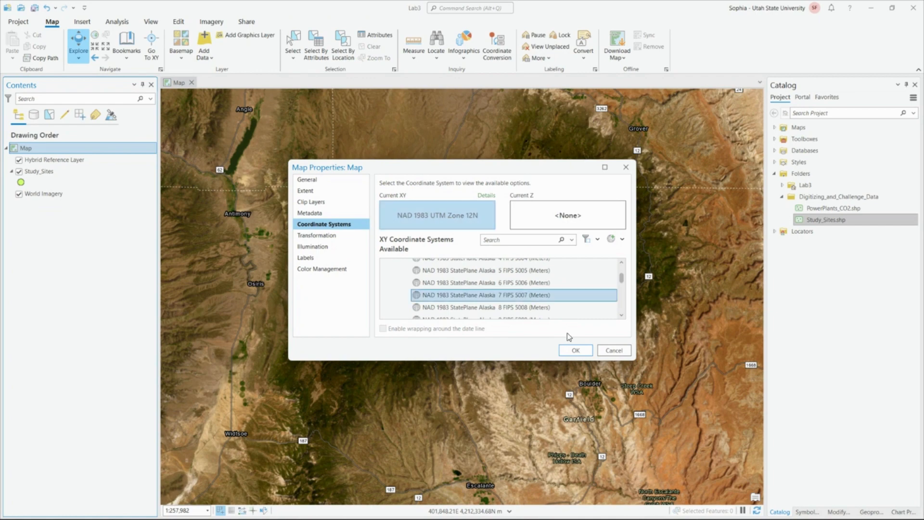
left_click(576, 350)
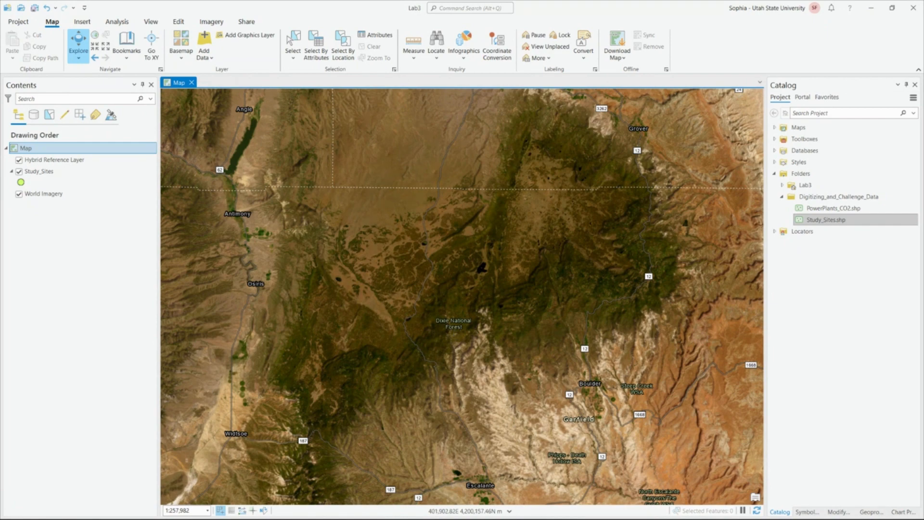
Step: Start creating new point features with the Study_Sites template
scroll(470, 322, "up", 4)
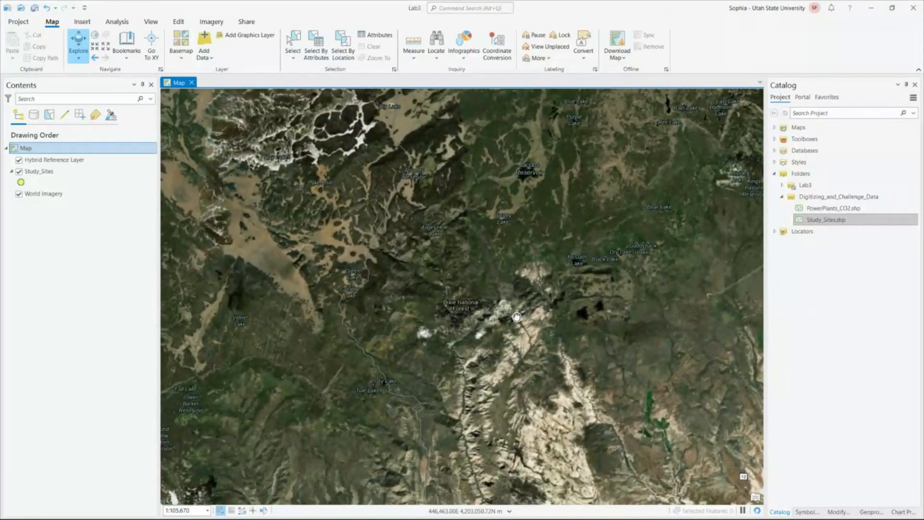
scroll(519, 319, "down", 2)
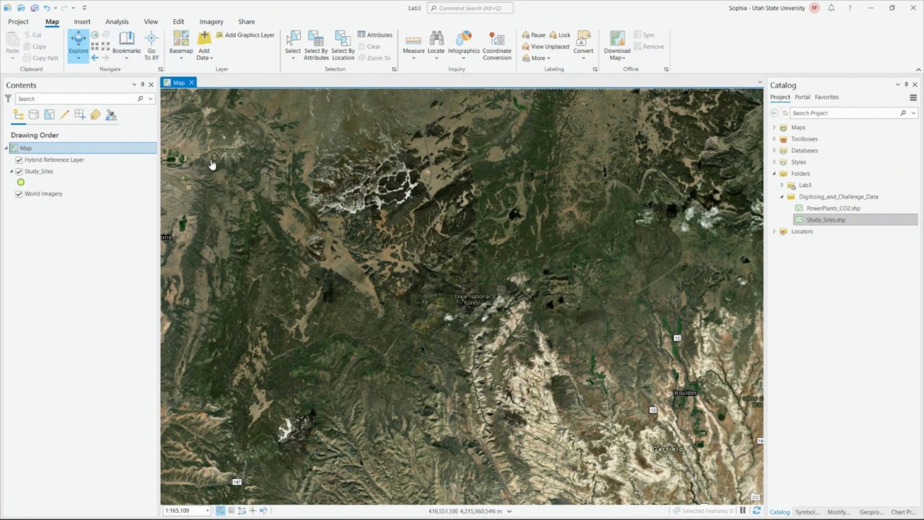
left_click(183, 23)
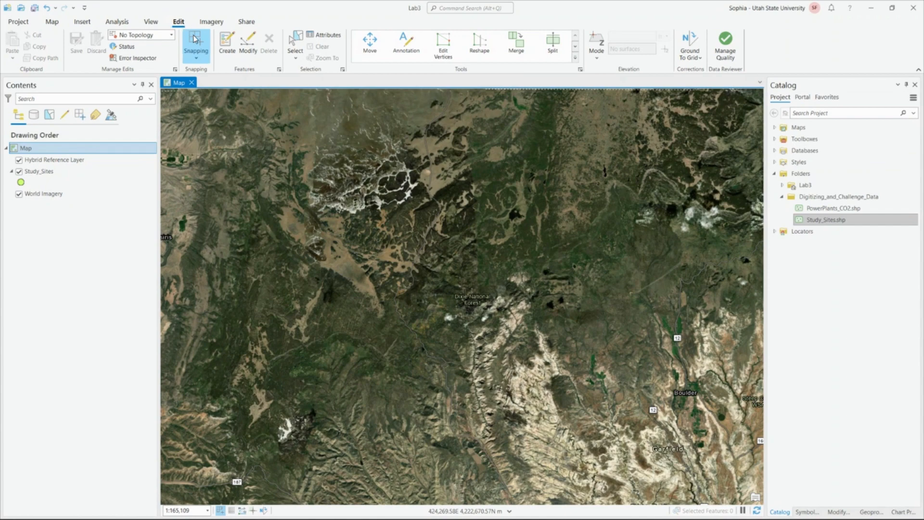
left_click(227, 45)
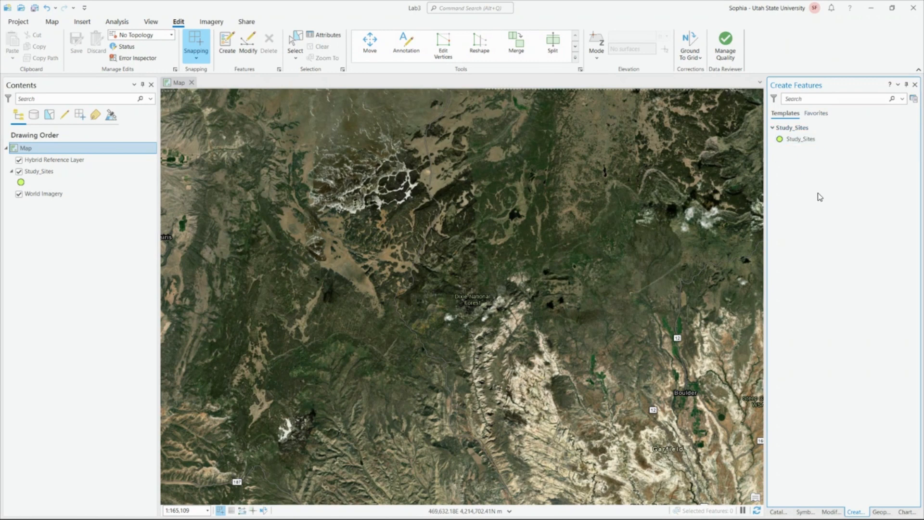
left_click(797, 140)
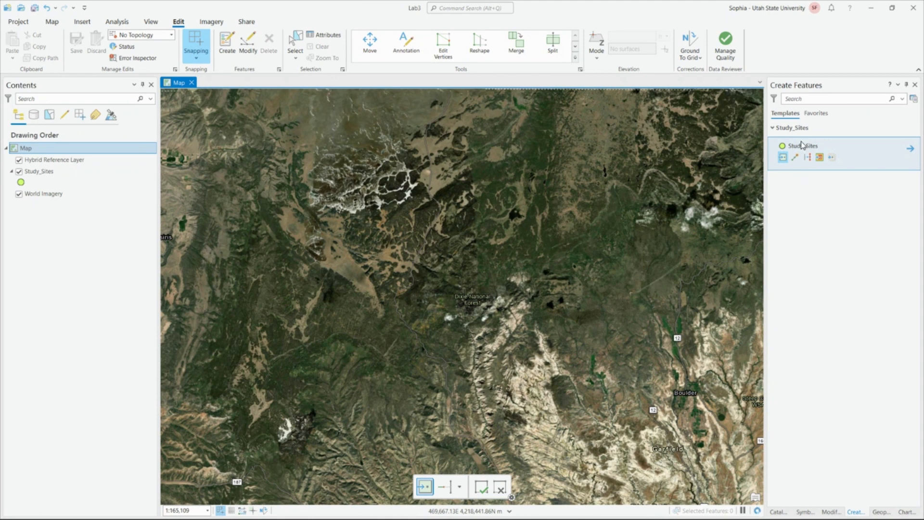
left_click(398, 263)
key("ctrl+z")
left_click(536, 236)
key("ctrl+z")
Step: Examine the imagery around the Dixie National Forest label at closer scales to find an area for new study sites
scroll(505, 337, "up", 3)
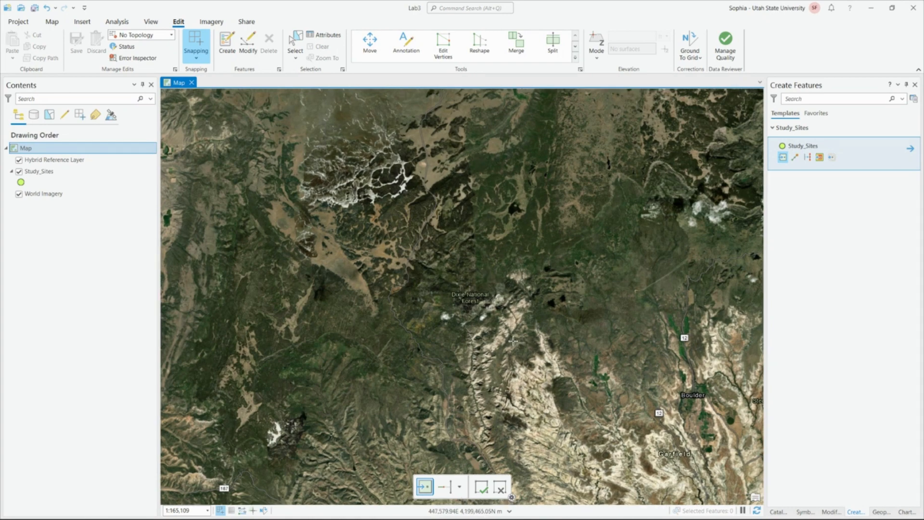
scroll(504, 337, "up", 1)
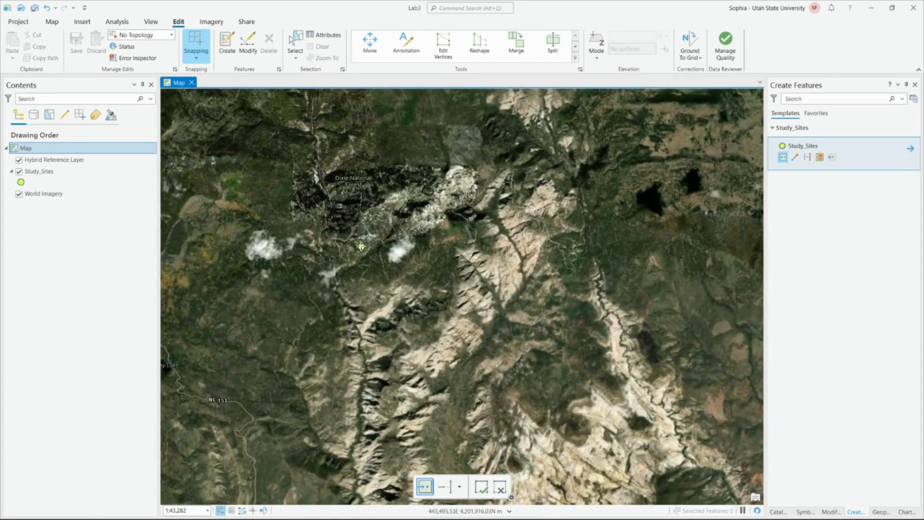
scroll(409, 291, "up", 2)
scroll(379, 252, "up", 5)
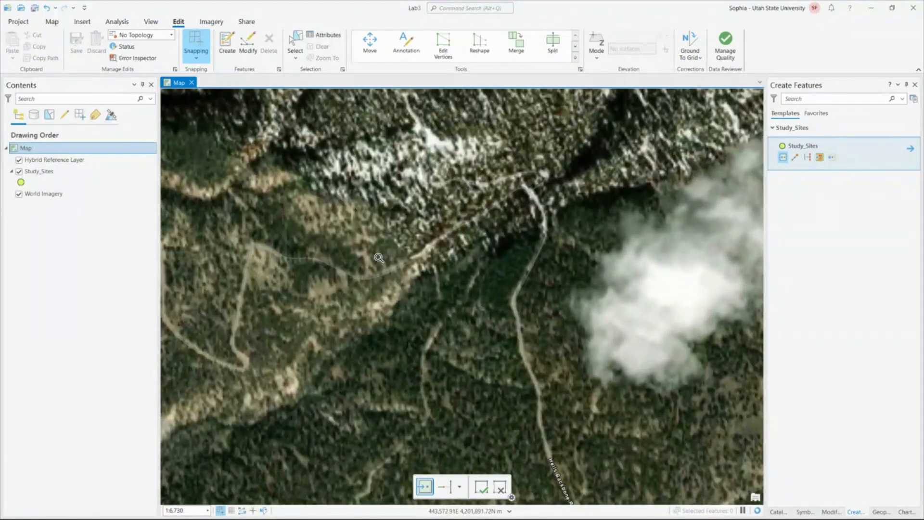
scroll(382, 189, "down", 6)
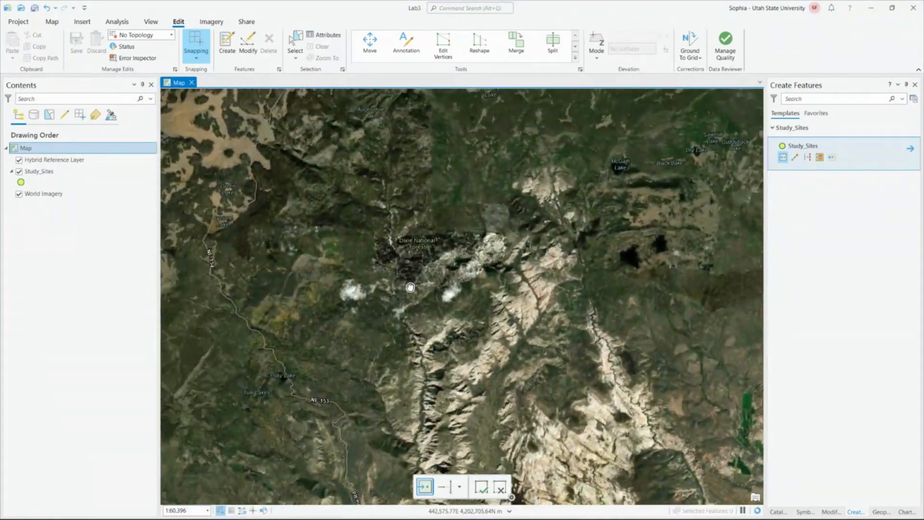
mouse_move(411, 287)
left_mouse_down()
mouse_move(460, 285)
mouse_move(407, 295)
left_mouse_up()
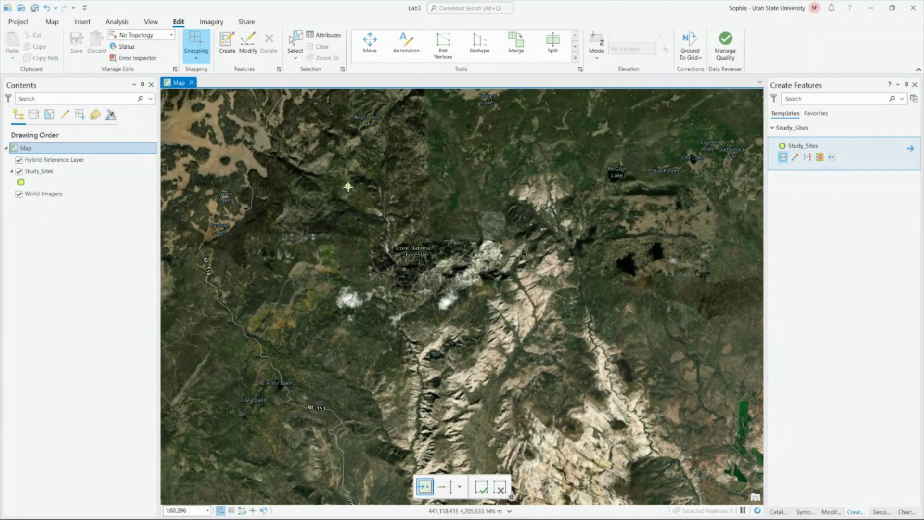
left_click_drag(313, 182, 383, 233)
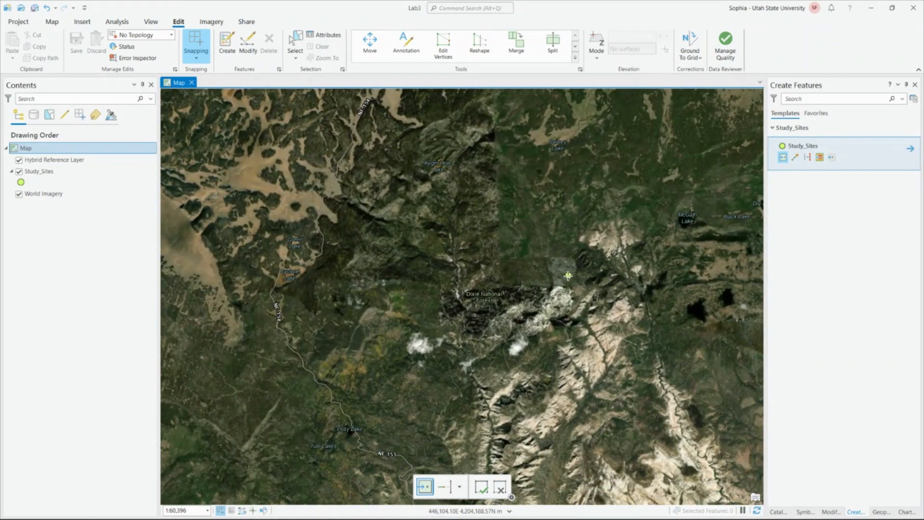
left_click_drag(561, 266, 580, 295)
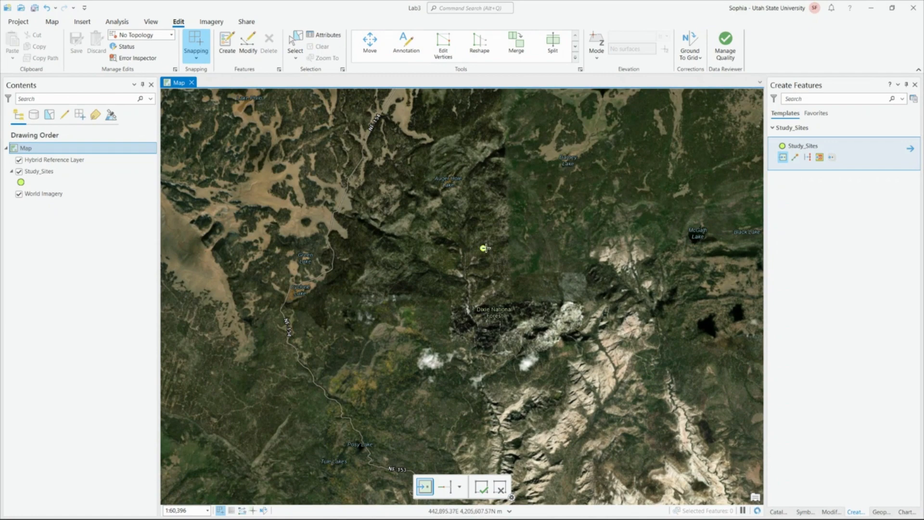
scroll(507, 249, "up", 2)
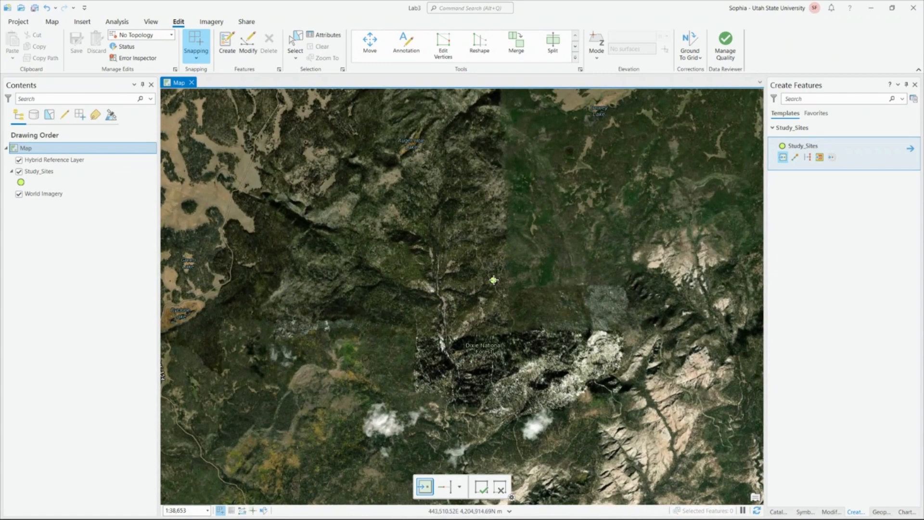
left_click_drag(512, 290, 424, 272)
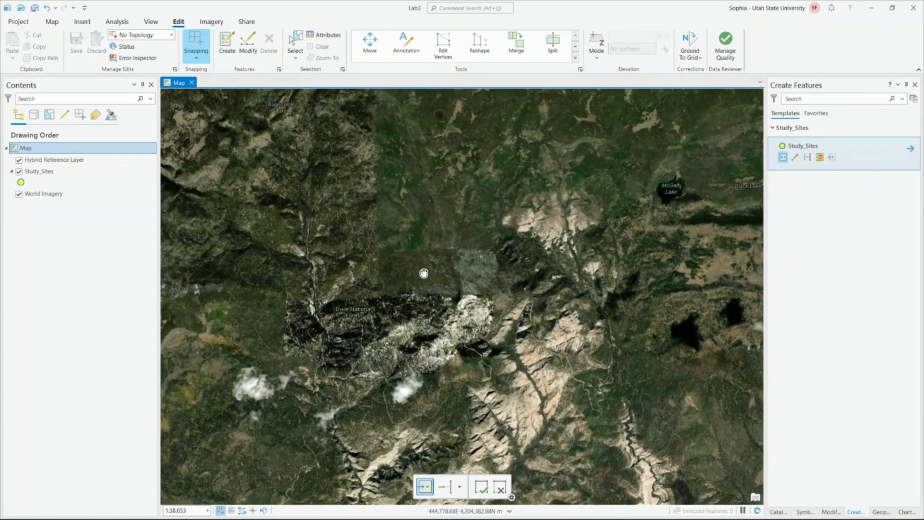
scroll(421, 383, "up", 2)
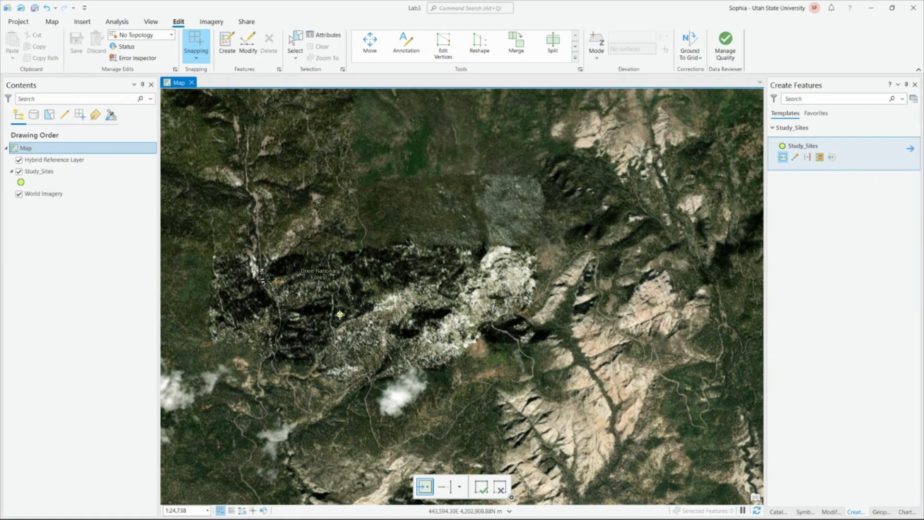
Step: Place six Study_Sites points in and around the contrasting dark and bright imagery patch east of the Dixie National Forest label
left_click(402, 380)
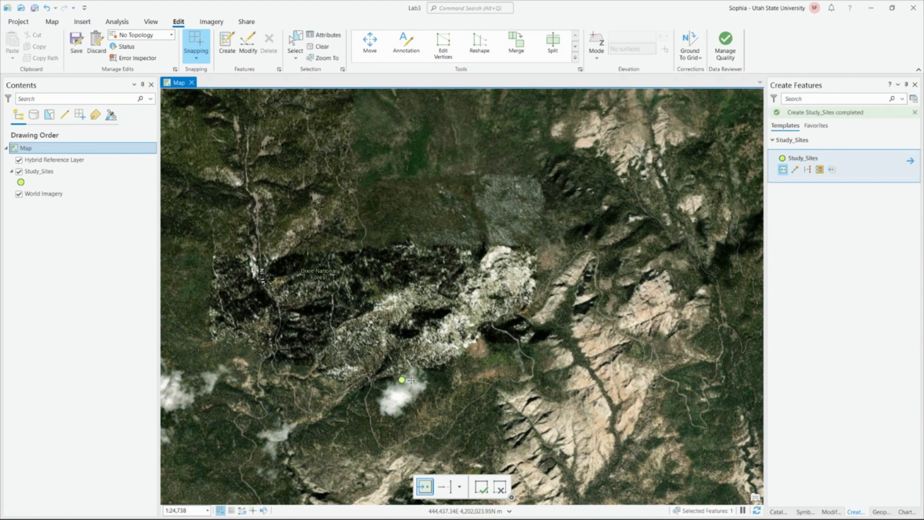
left_click(472, 355)
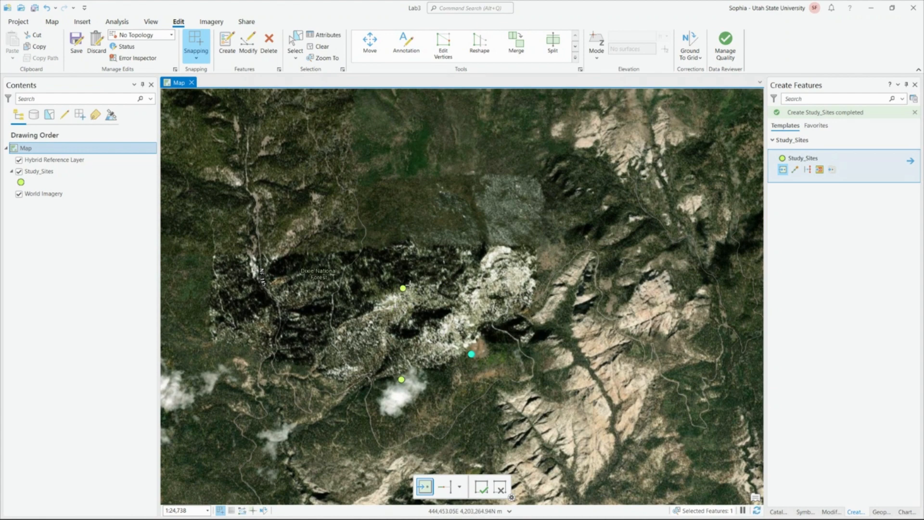
scroll(412, 316, "up", 1)
scroll(412, 316, "up", 2)
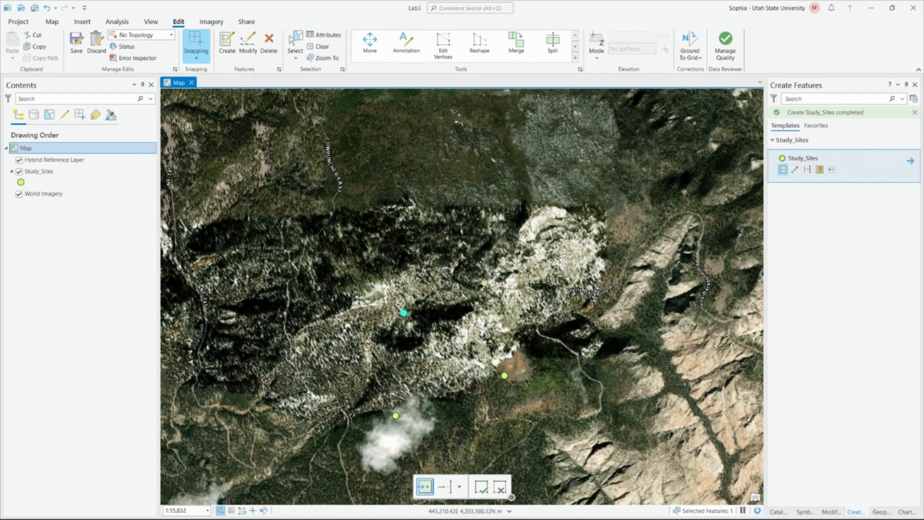
left_click(489, 242)
left_click(369, 204)
scroll(451, 348, "down", 2)
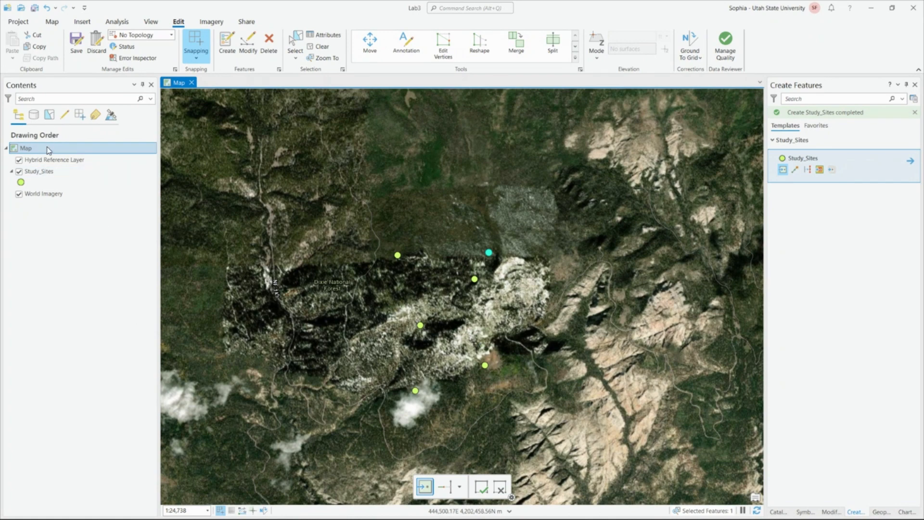
Step: Open the Study_Sites attribute table and select the newest point records one at a time to locate them on the map
right_click(34, 172)
left_click(78, 141)
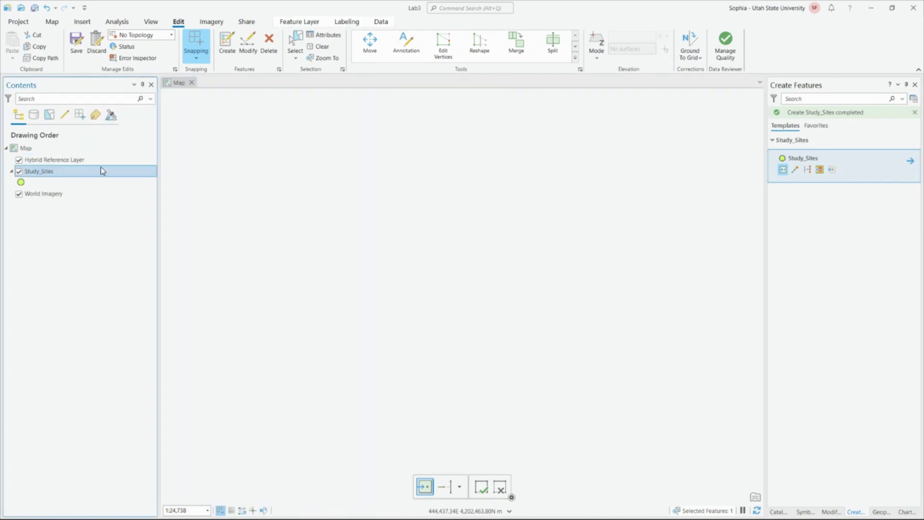
scroll(249, 419, "down", 10)
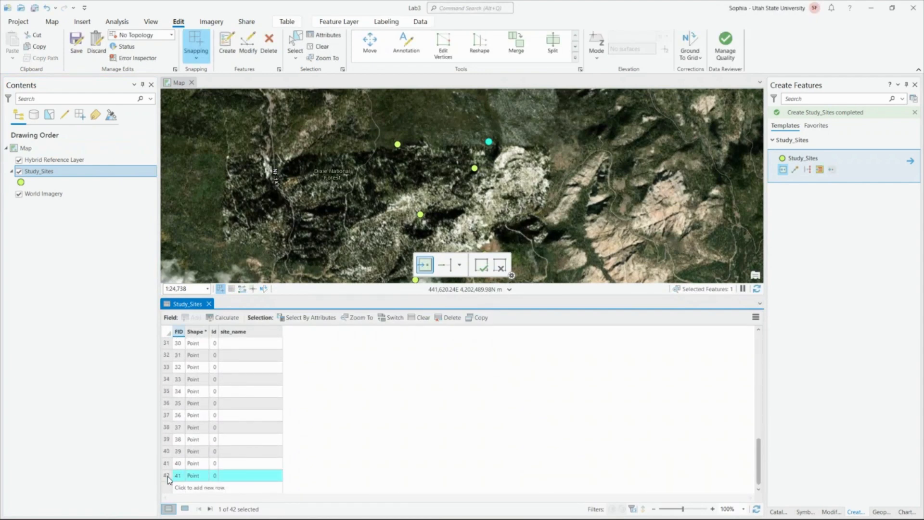
left_click(167, 463)
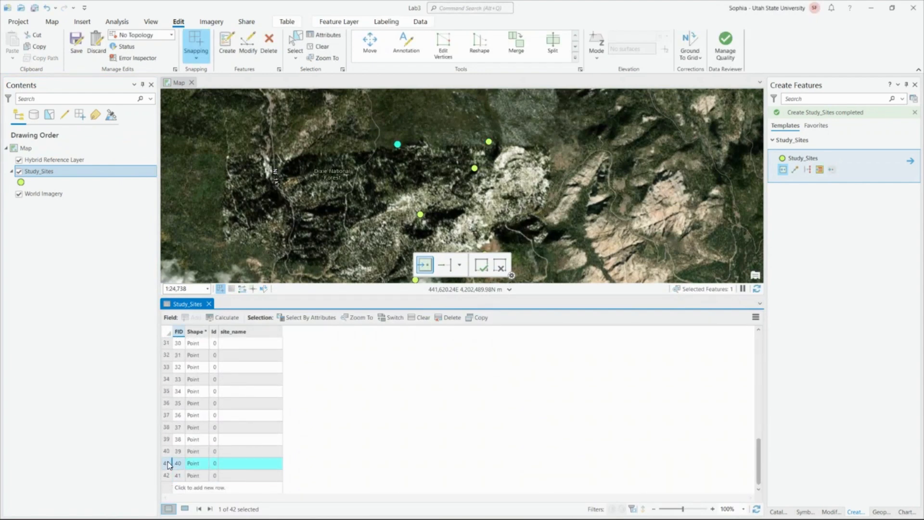
left_click(167, 451)
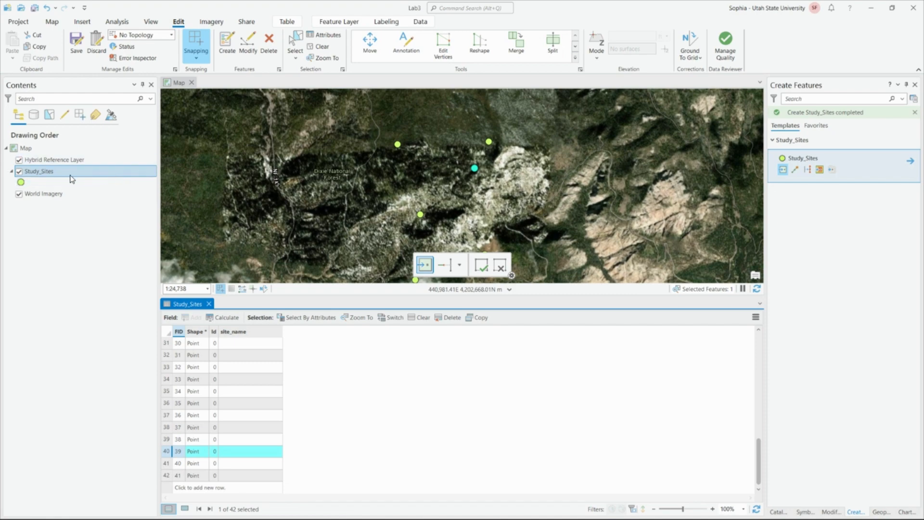
Step: Close the Study_Sites attribute table and finish the point creation
left_click(209, 304)
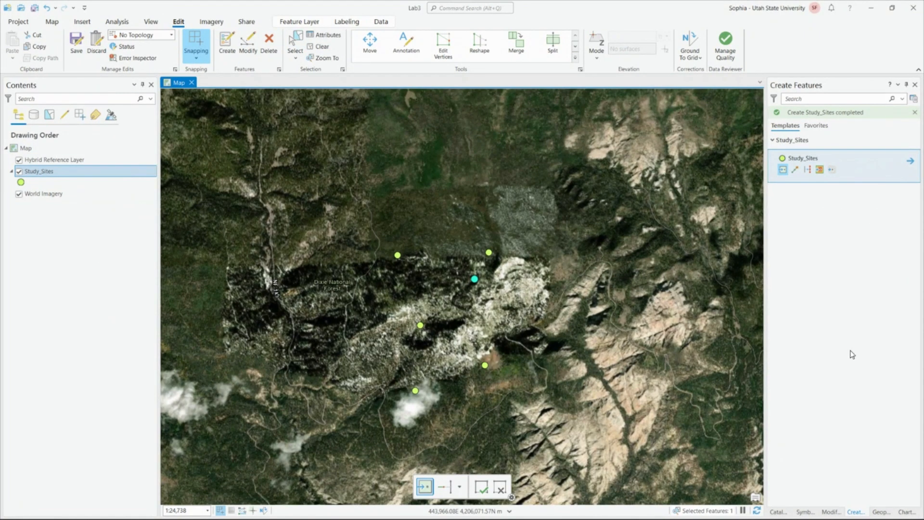
left_click(481, 487)
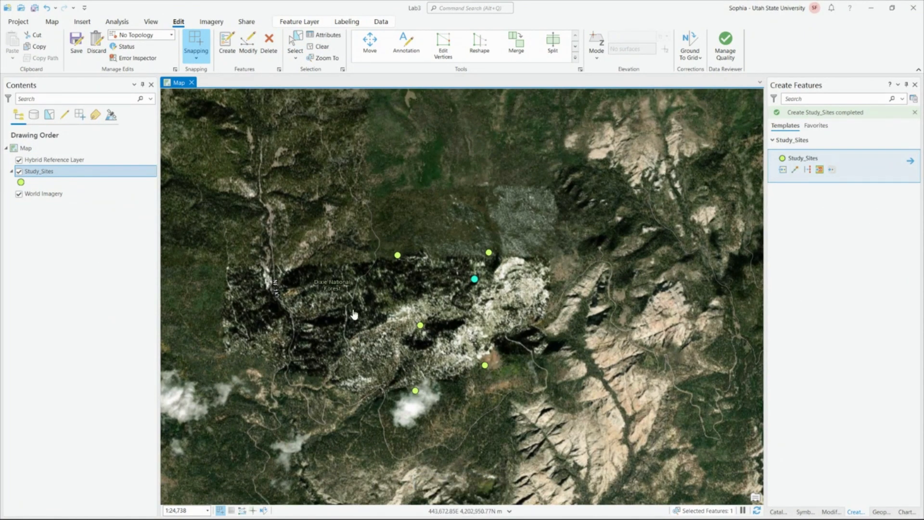
left_click_drag(442, 209, 406, 192)
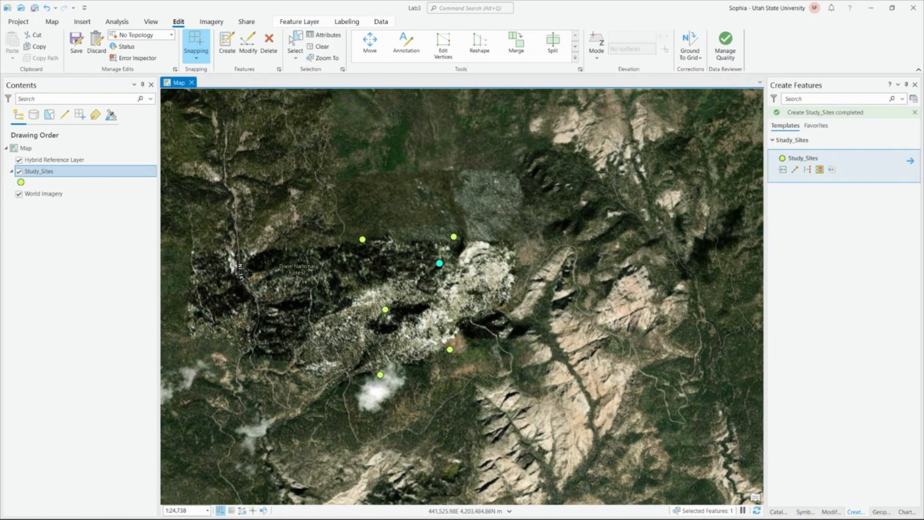
Step: Start creating a new shapefile in the Digitizing_and_Challenge_Data folder
left_click(776, 512)
left_click(802, 212, "ctrl")
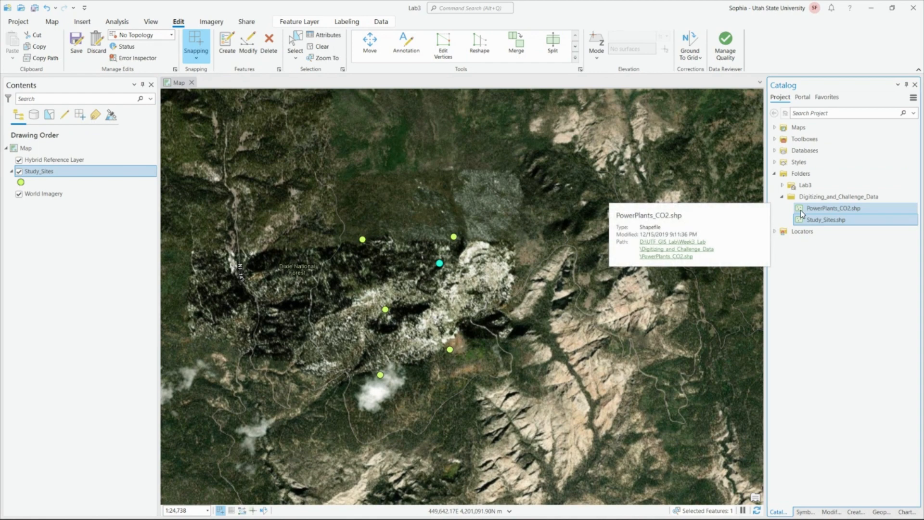
left_click(802, 210, "ctrl")
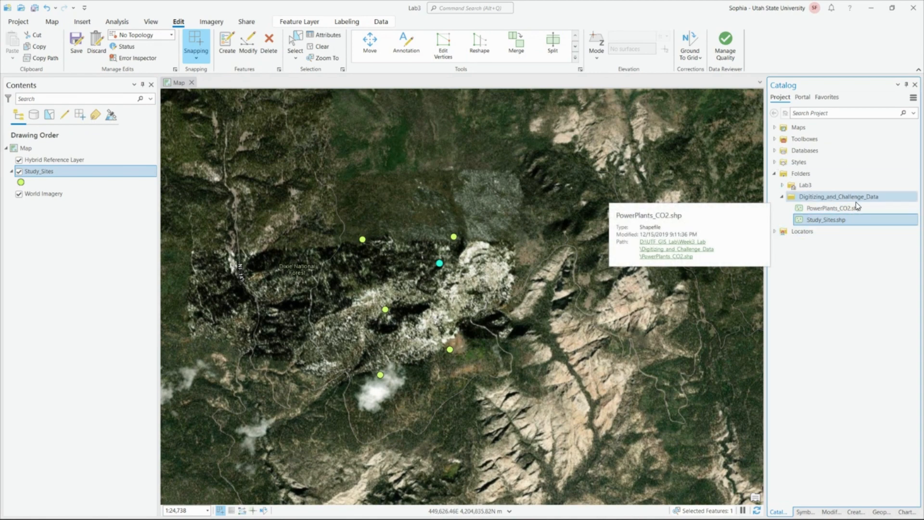
right_click(814, 199)
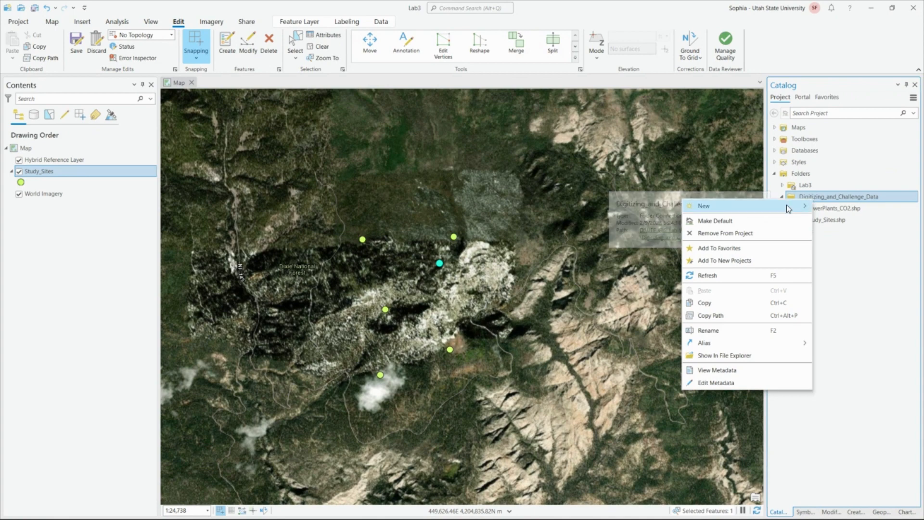
mouse_move(787, 204)
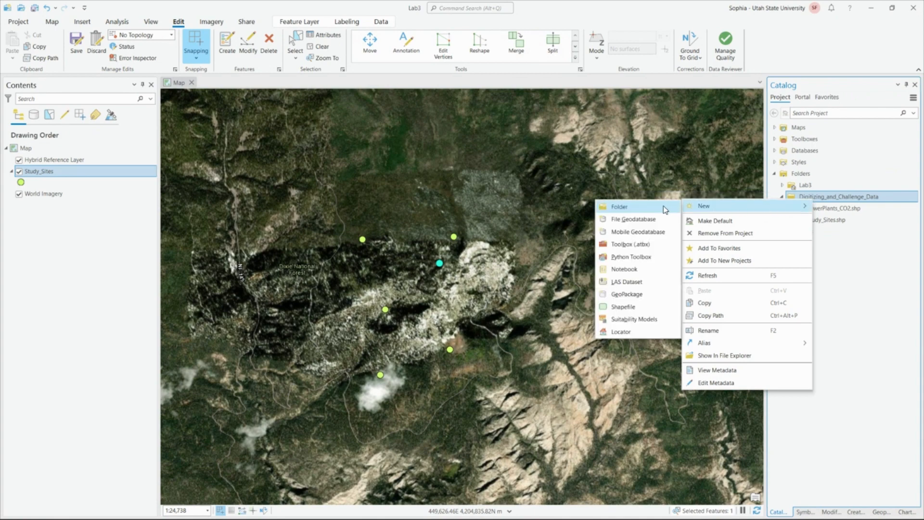
left_click(634, 307)
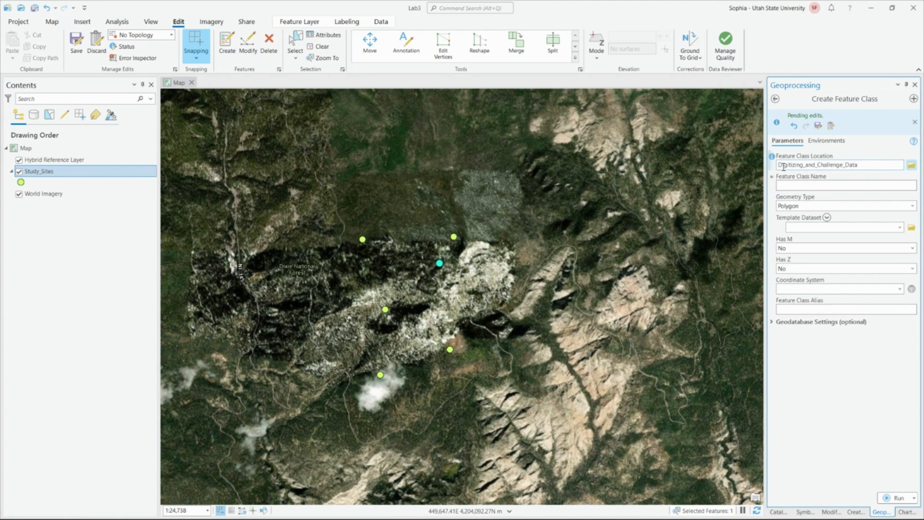
Step: Name the new feature class Polygon_layer_1 and keep Polygon as its geometry type
left_click(817, 185)
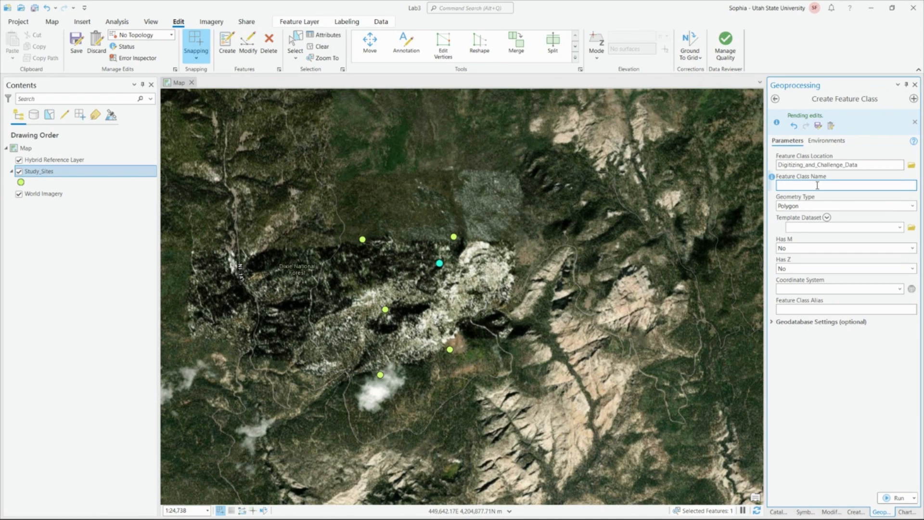
type("Polygon")
type("_layer_1")
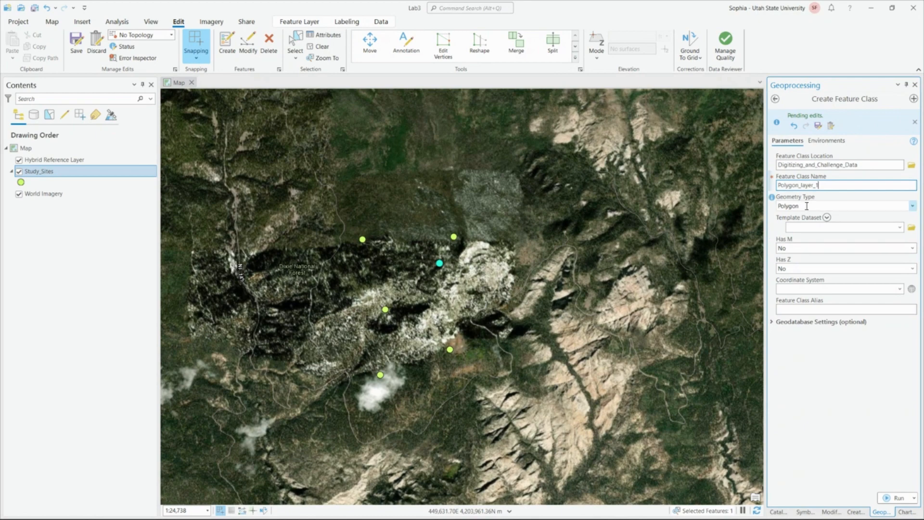
left_click(902, 206)
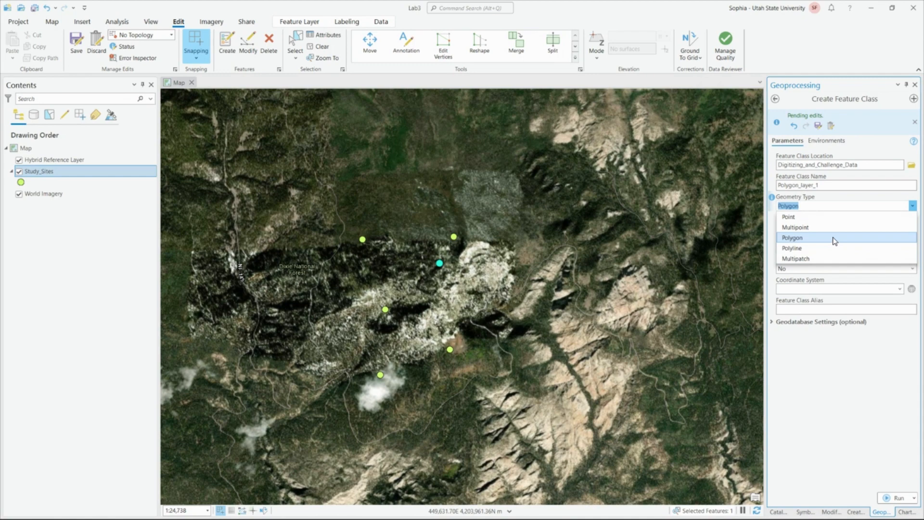
left_click(802, 238)
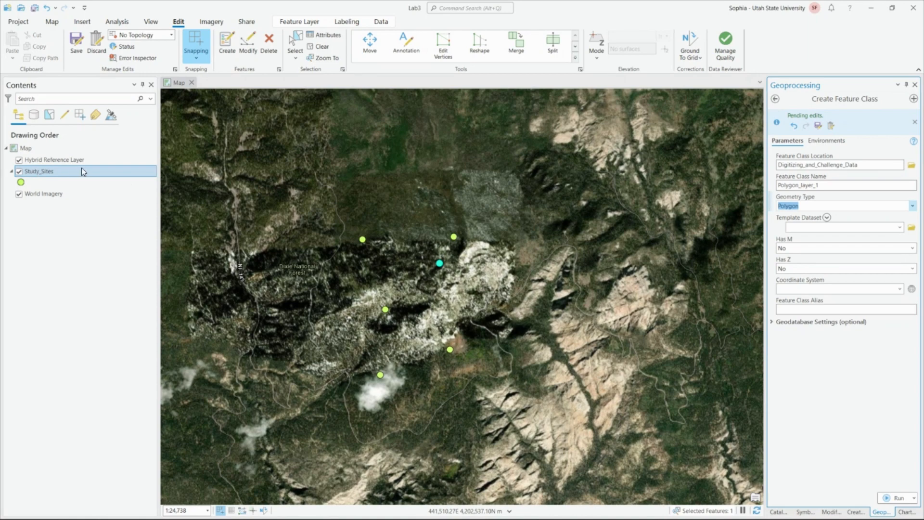
Step: View both clusters of Study_Sites points from a regional scale, and return to the Dixie National Forest points
key("alt")
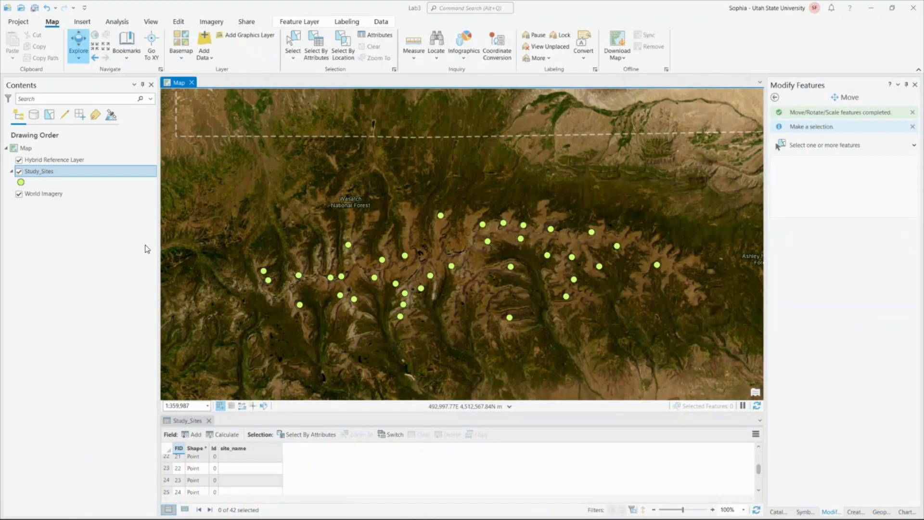
left_click(113, 289)
left_click(231, 175)
scroll(413, 273, "down", 5)
left_click_drag(389, 326, 395, 227)
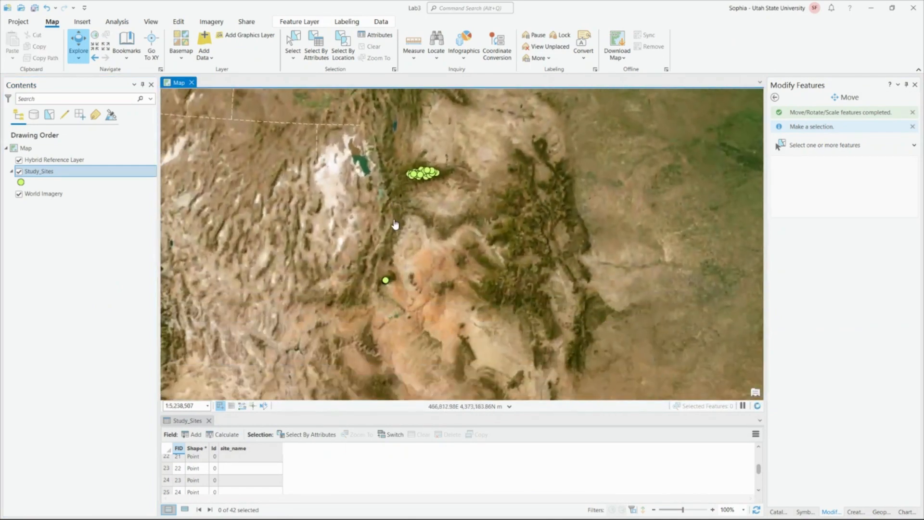
scroll(394, 283, "up", 10)
scroll(357, 268, "up", 6)
left_click_drag(351, 270, 474, 272)
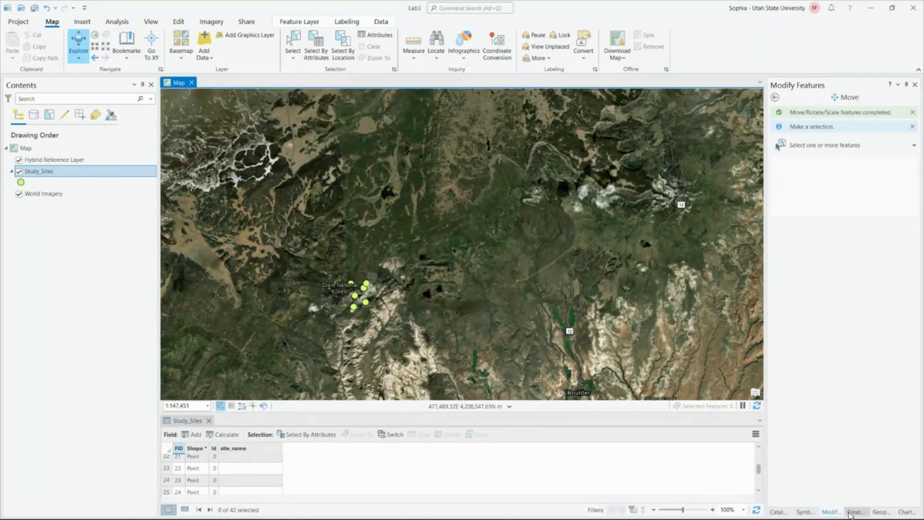
Step: Return to the Create Feature Class settings for Polygon_layer_1
left_click(856, 512)
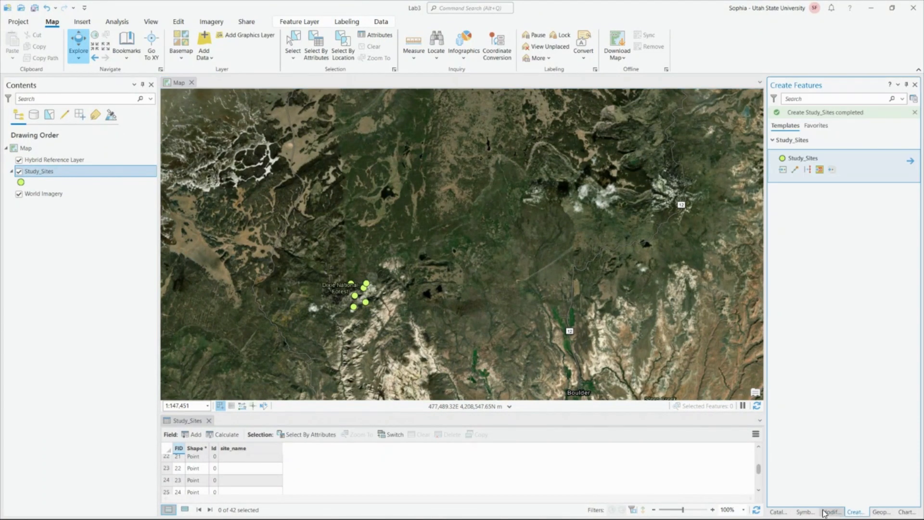
left_click(807, 512)
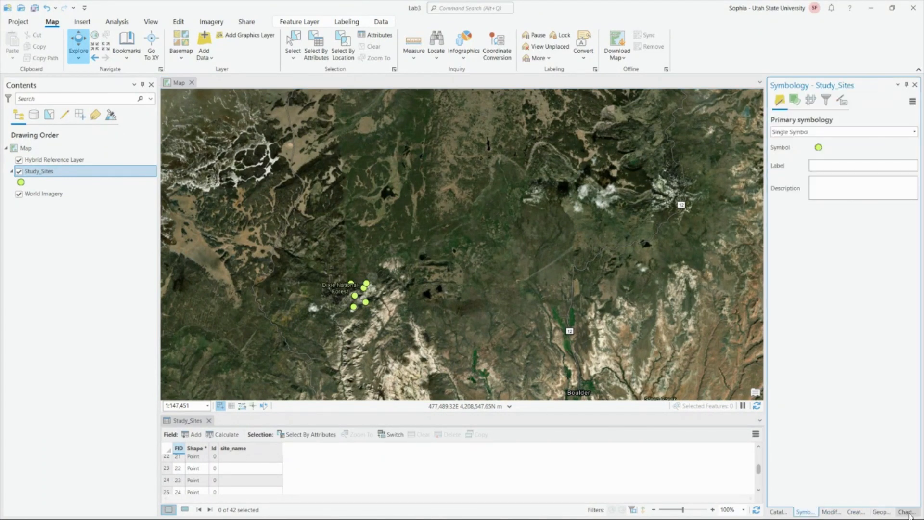
left_click(907, 511)
left_click(881, 513)
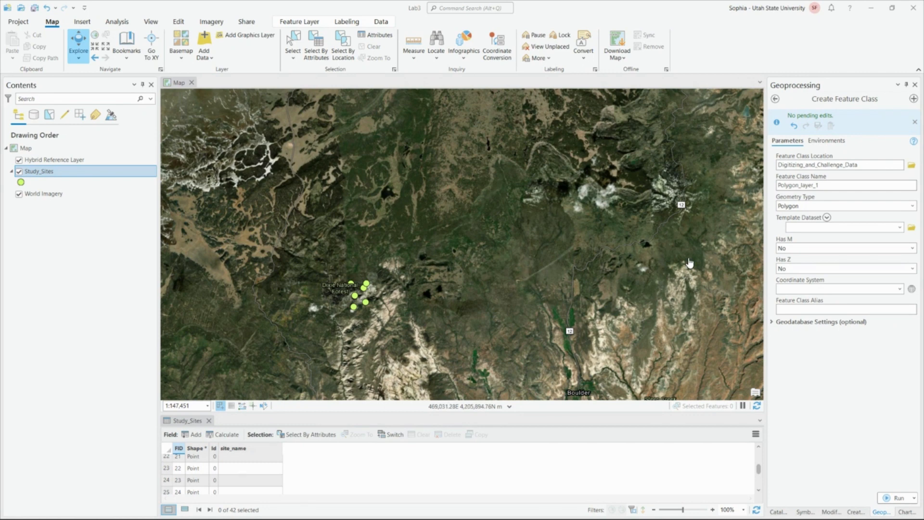
Step: Look through the coordinate system options for Polygon_layer_1 without choosing one
left_click(899, 290)
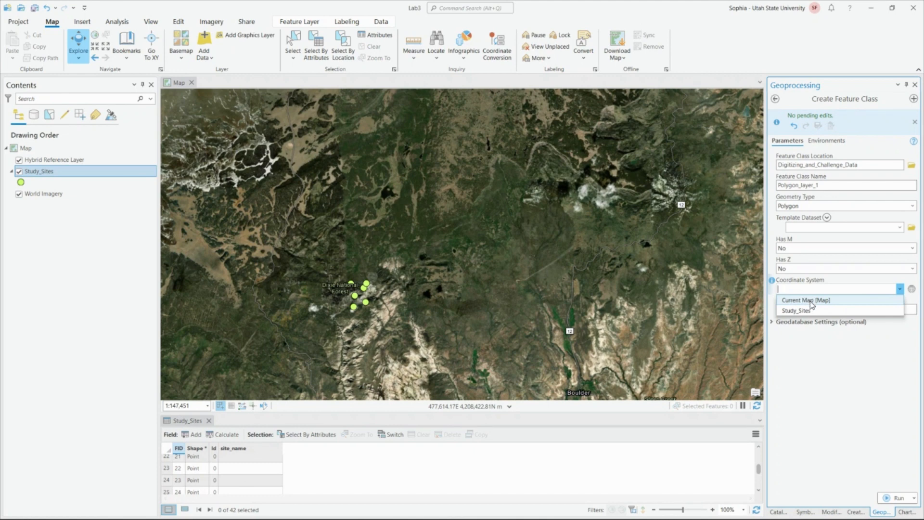
left_click(911, 290)
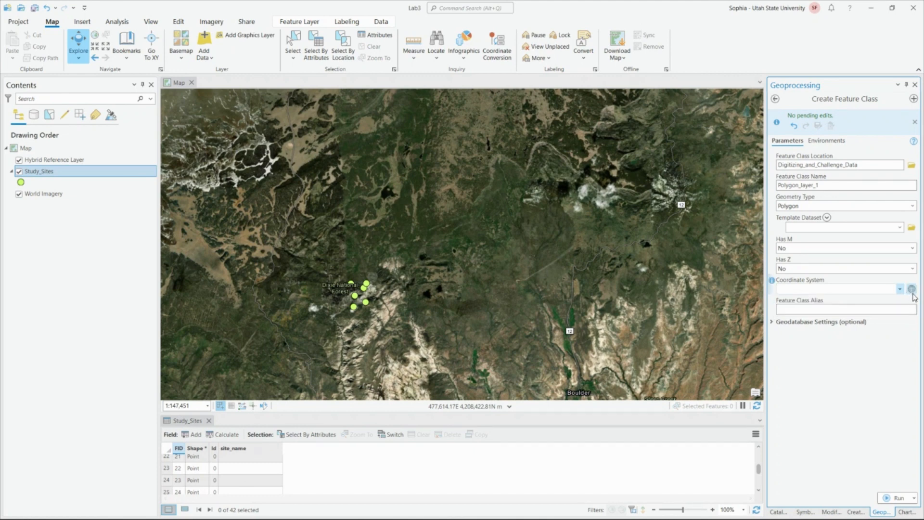
left_click(913, 289)
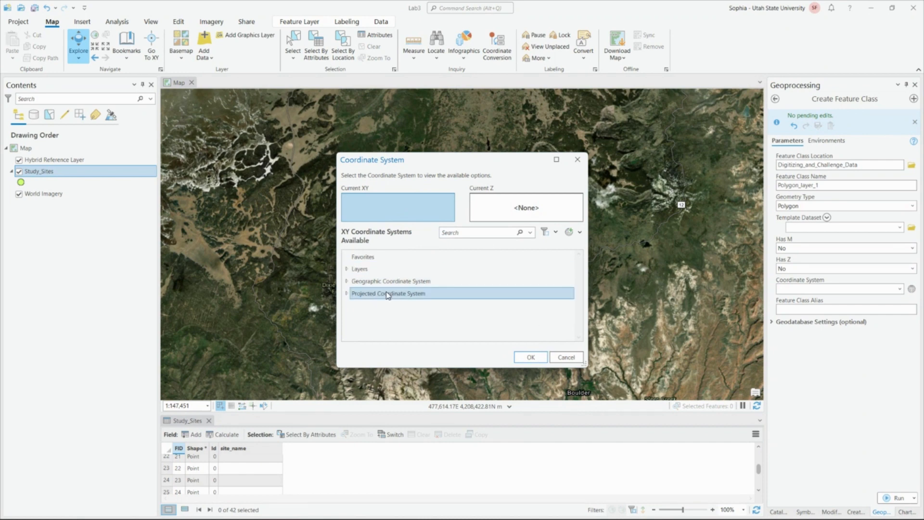
left_click(529, 357)
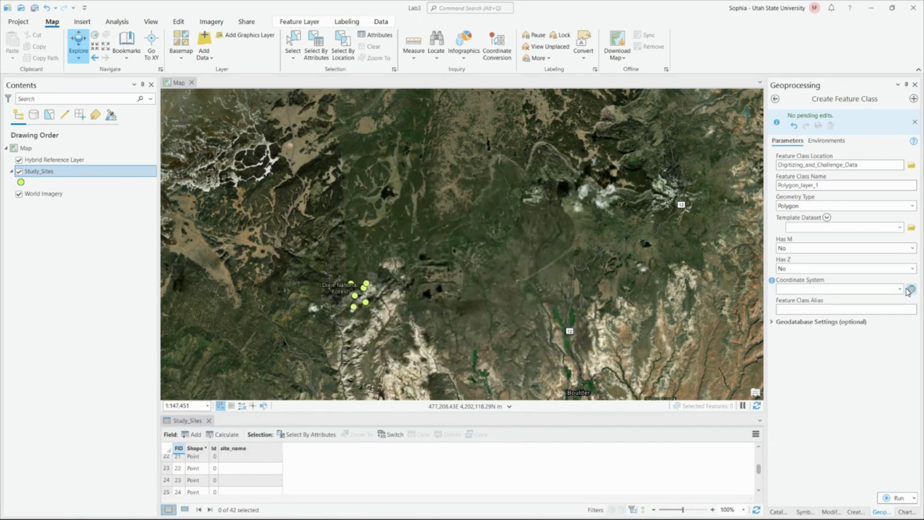
Step: Assign the Study_Sites coordinate system, NAD_1983_UTM_Zone_12N, to Polygon_layer_1 and create the feature class
left_click(901, 290)
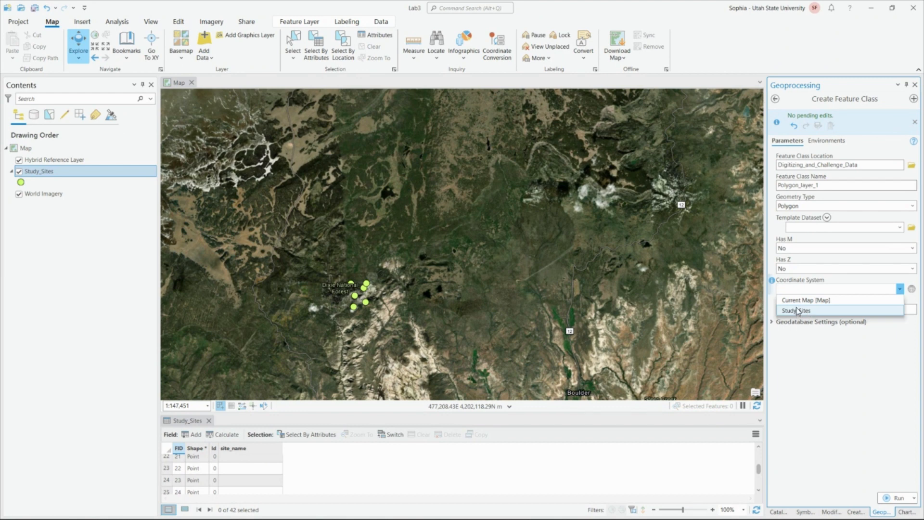
left_click(824, 309)
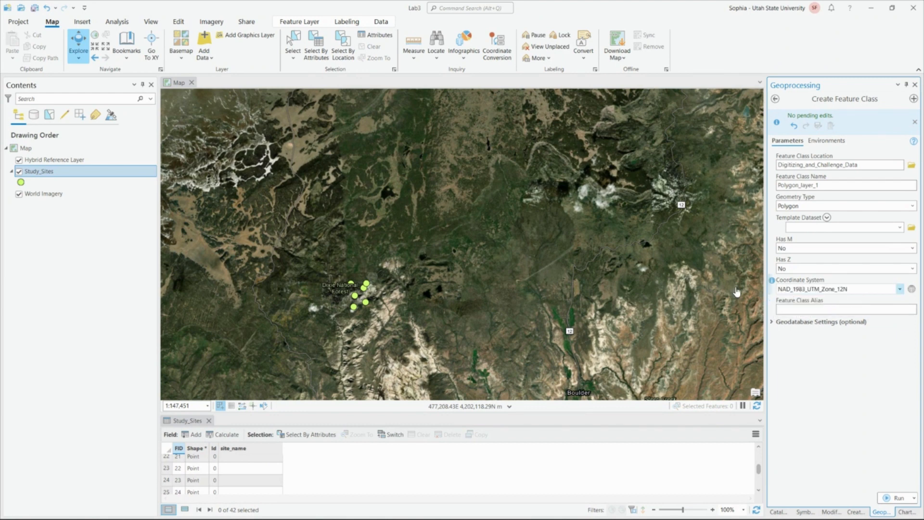
mouse_move(869, 289)
left_click(842, 401)
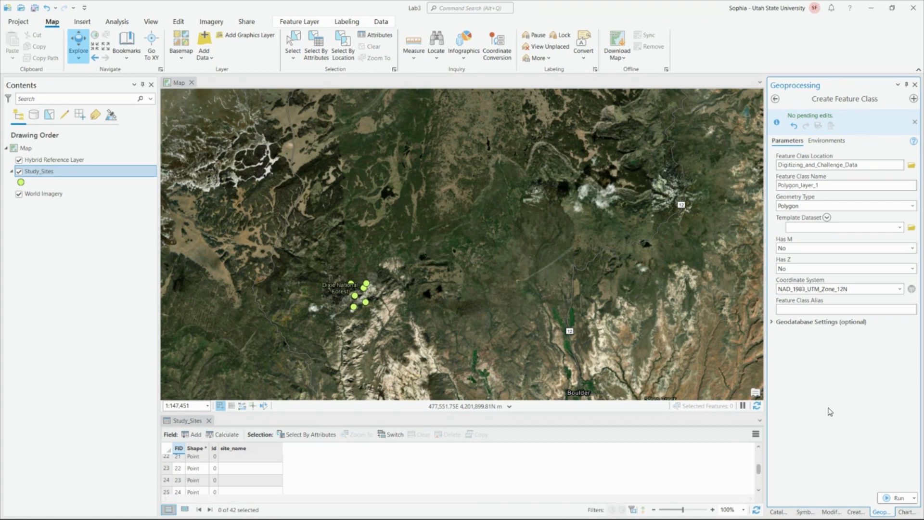
left_click(897, 497)
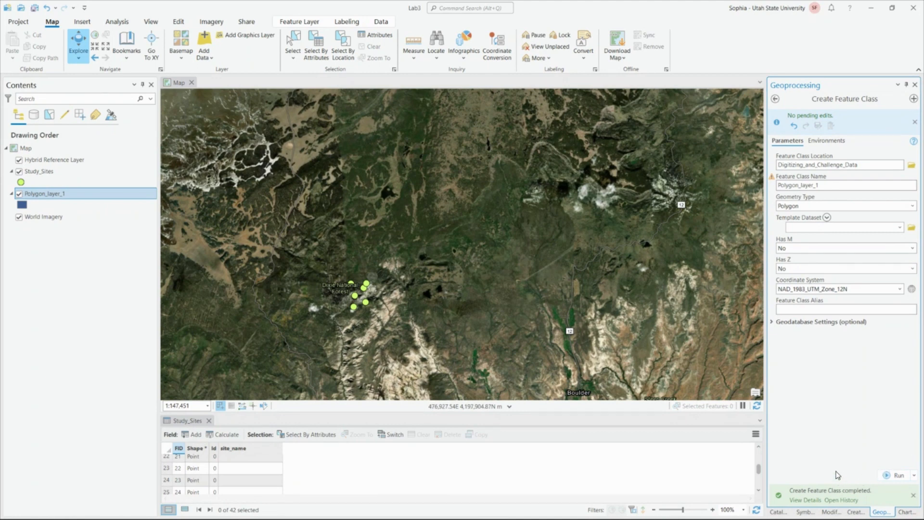
Step: Explore the imagery around the Dixie National Forest study sites and locate McGath Lake to the northeast
scroll(378, 370, "up", 5)
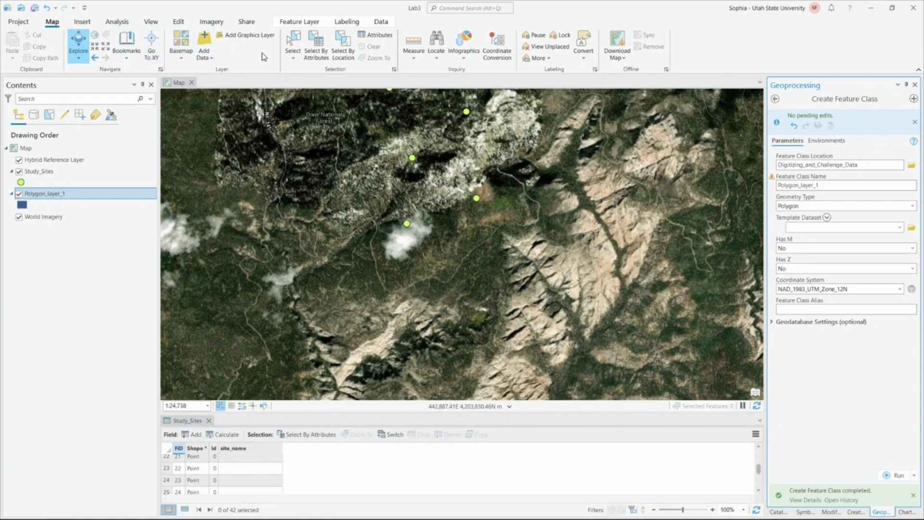
left_click_drag(421, 172, 318, 296)
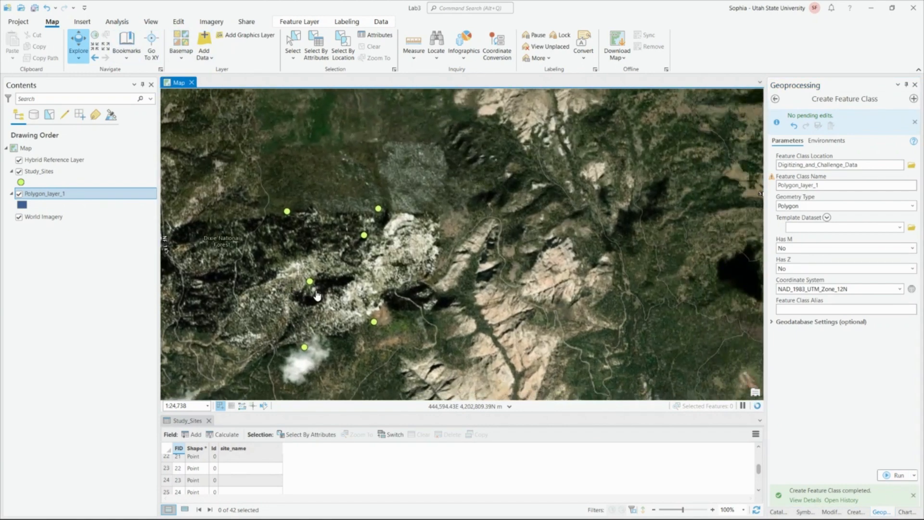
left_click_drag(422, 265, 586, 226)
left_click_drag(445, 254, 432, 104)
scroll(481, 193, "down", 4)
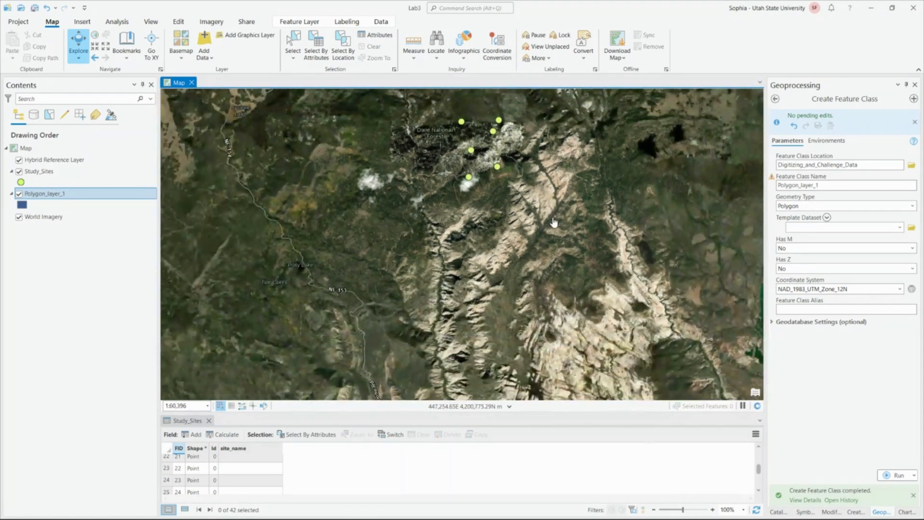
left_click_drag(531, 204, 466, 324)
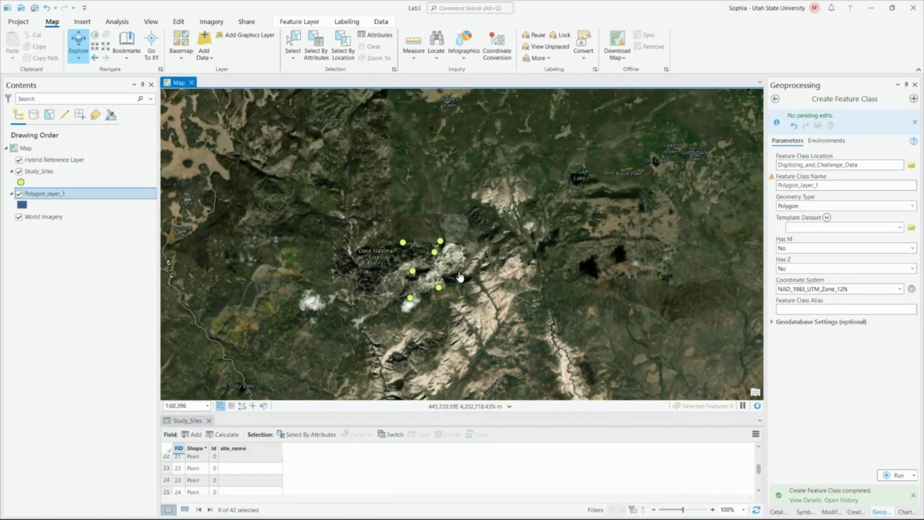
left_click_drag(368, 195, 342, 198)
left_click_drag(606, 292, 489, 284)
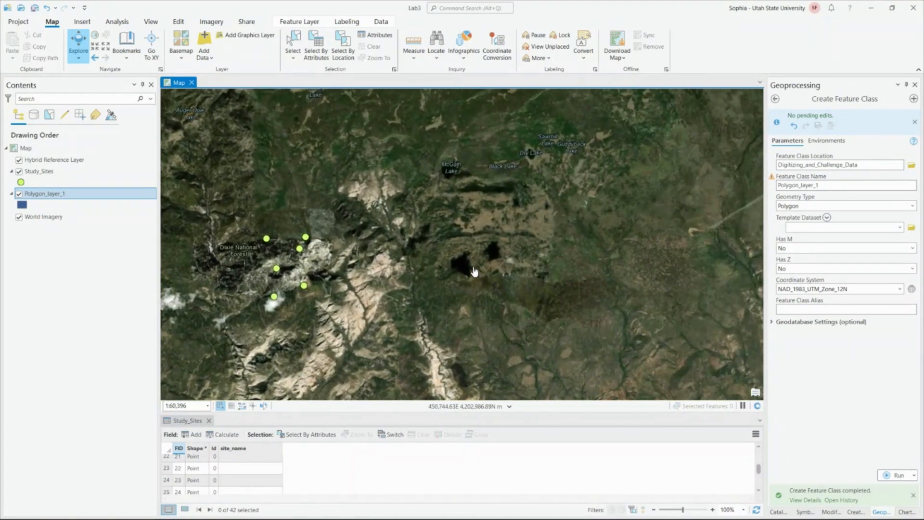
scroll(474, 272, "up", 3)
left_click_drag(423, 215, 456, 391)
left_click_drag(437, 313, 419, 307)
scroll(433, 232, "up", 4)
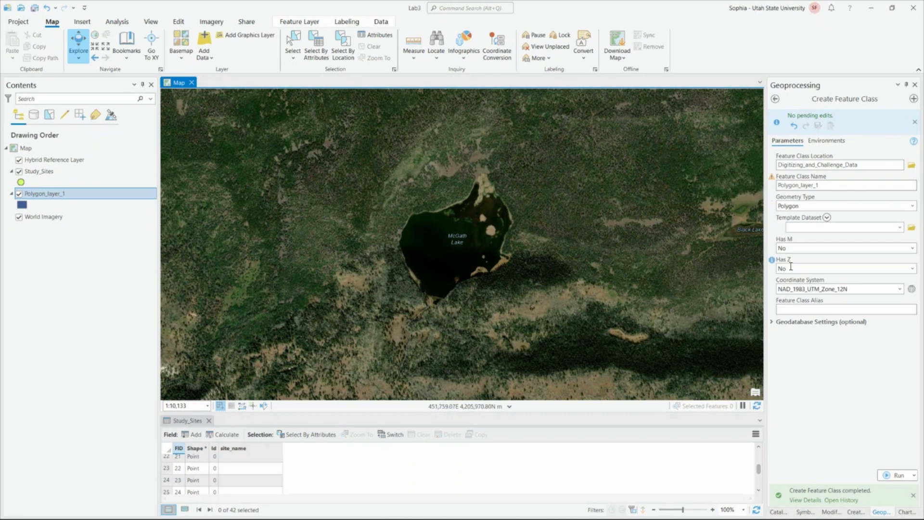
Step: Start a polygon feature in Polygon_layer_1 and trace McGath Lake's southeast shore from the southern tip to the eastern corner
left_click(179, 21)
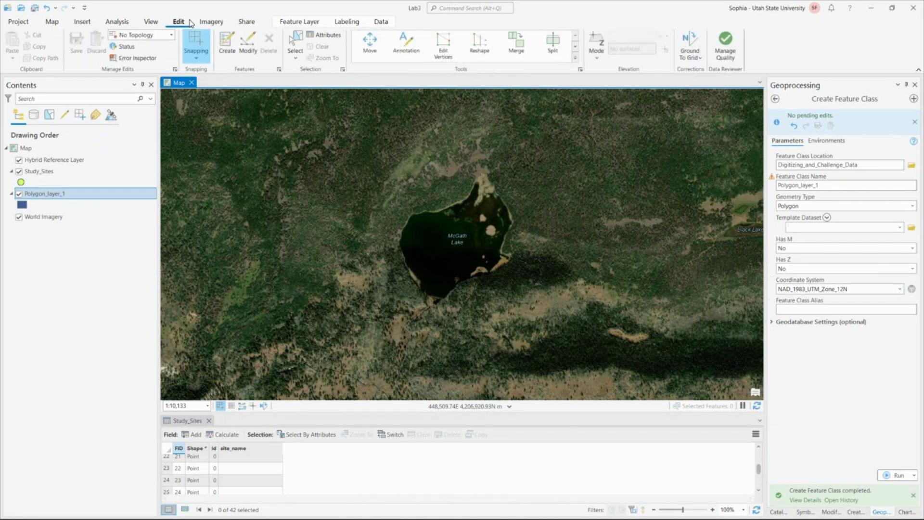
left_click(229, 45)
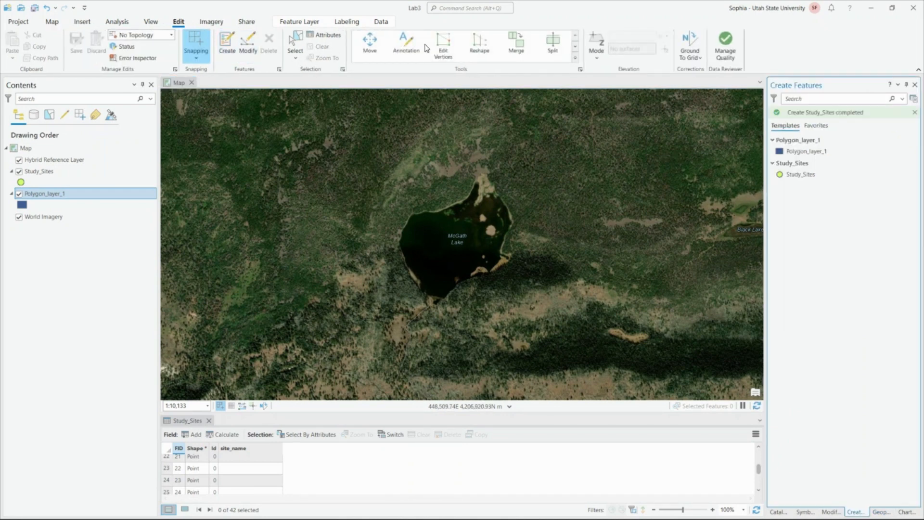
left_click(811, 152)
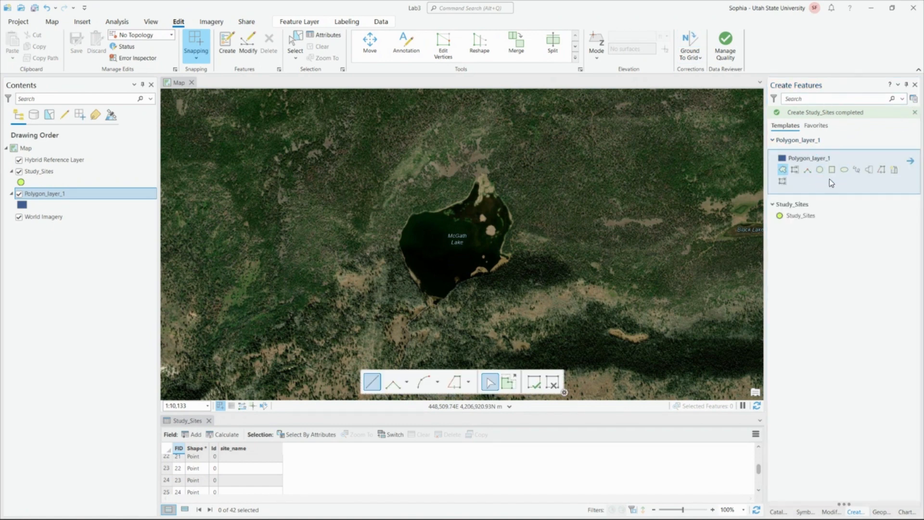
left_click(785, 171)
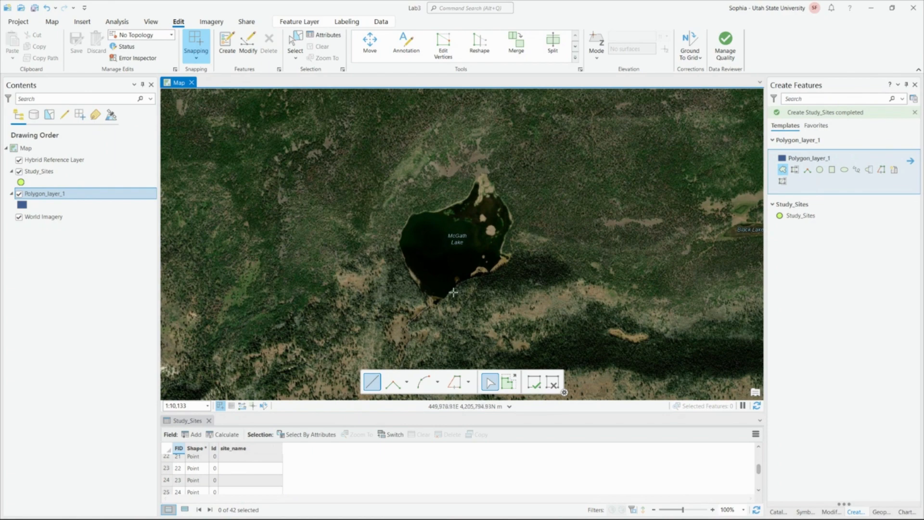
scroll(429, 303, "up", 2)
scroll(428, 303, "up", 3)
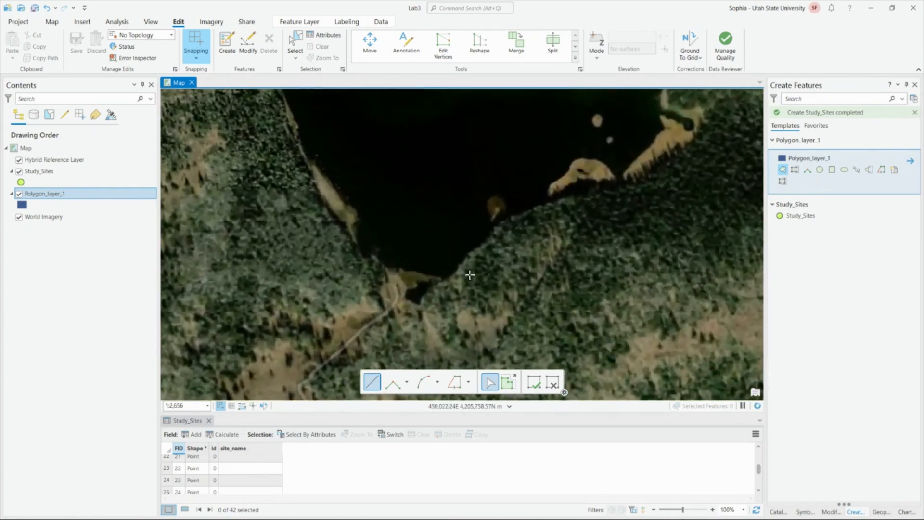
left_click_drag(471, 202, 441, 233)
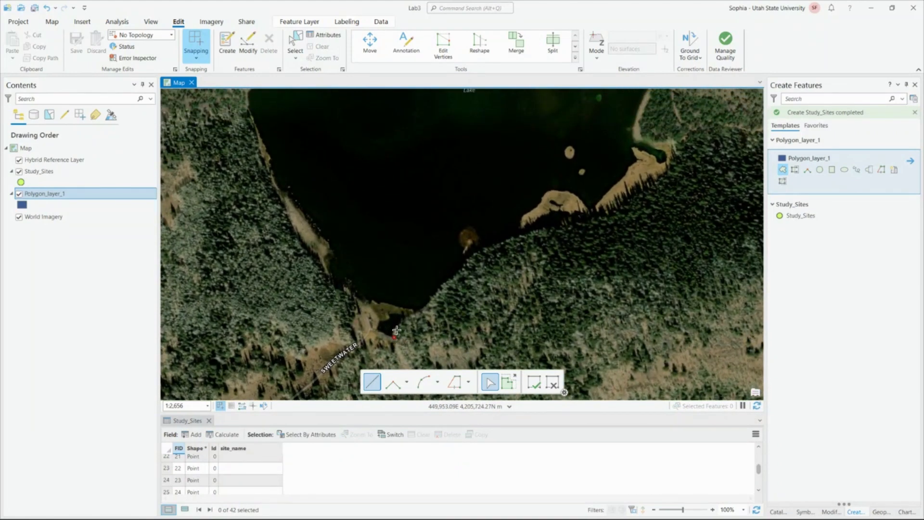
left_click(429, 306)
left_click(477, 253)
left_click(542, 227)
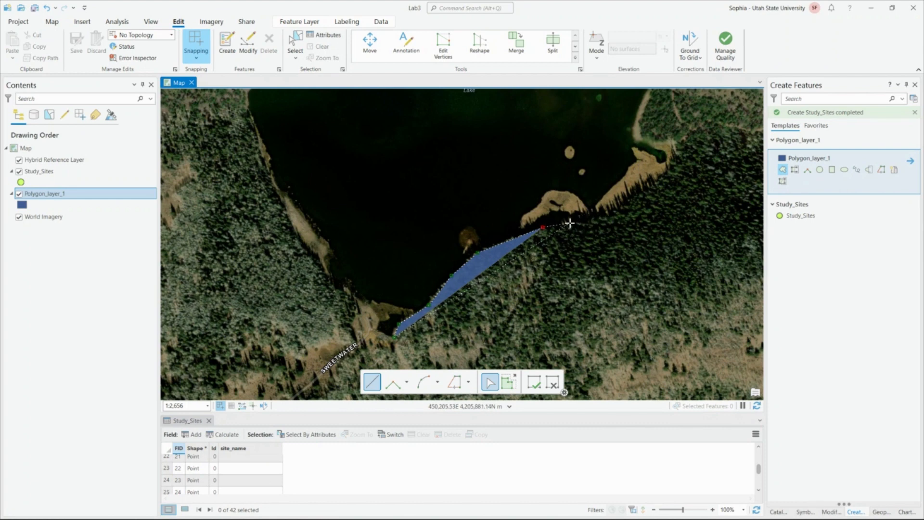
left_click(613, 211)
left_click(673, 162)
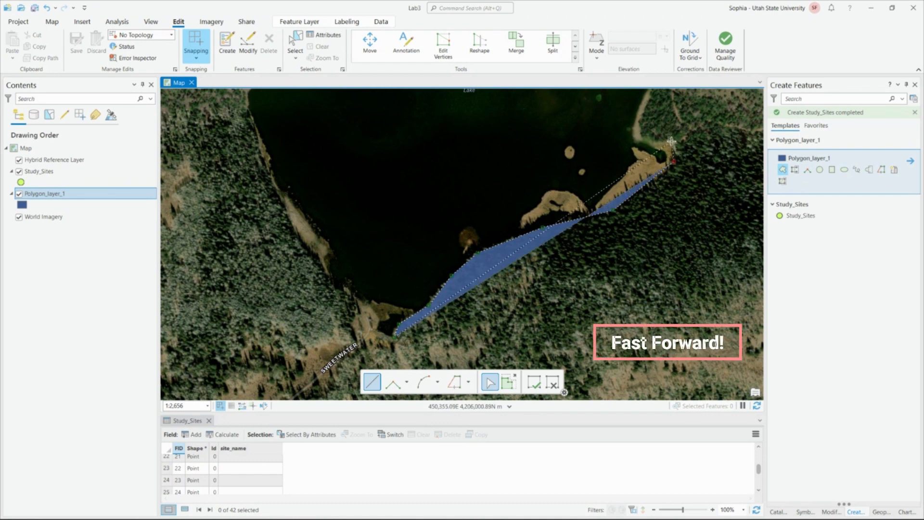
Step: Continue the polygon outline northward along McGath Lake's east shore
left_click_drag(652, 156, 572, 307)
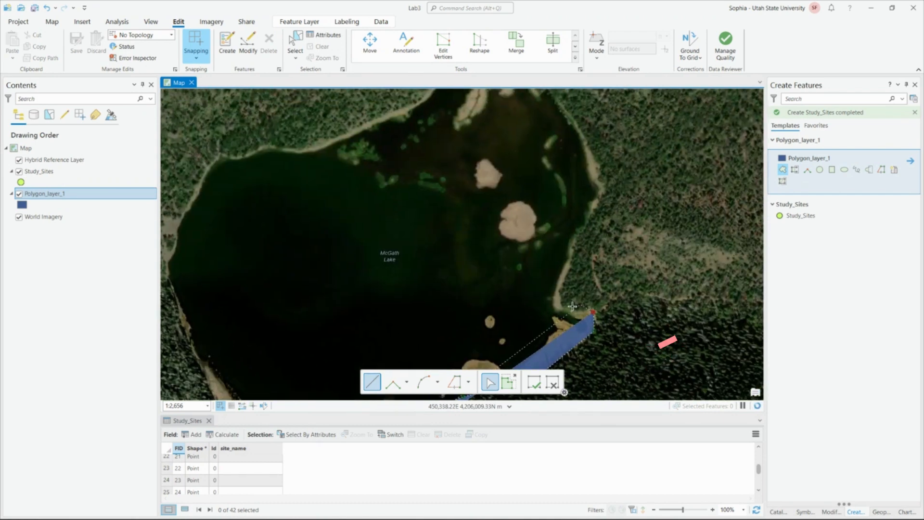
left_click(557, 308)
left_click(570, 250)
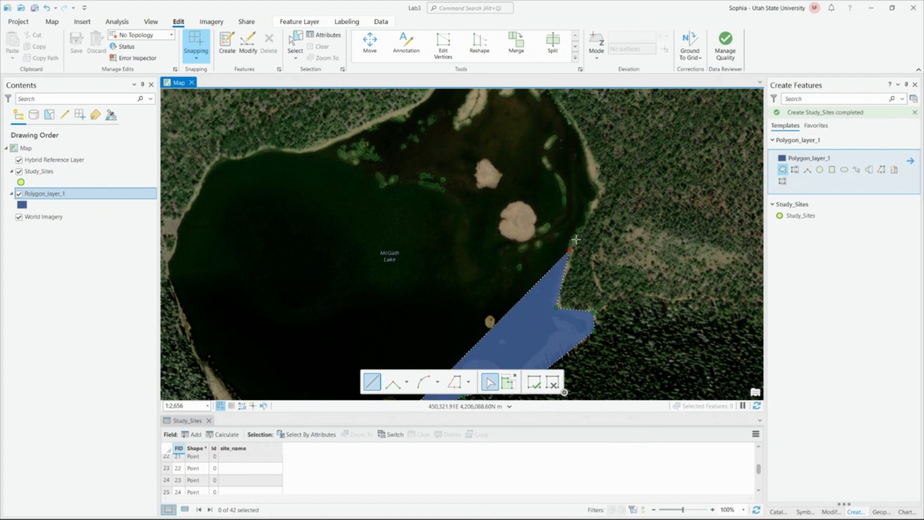
left_click(595, 197)
left_click(591, 176)
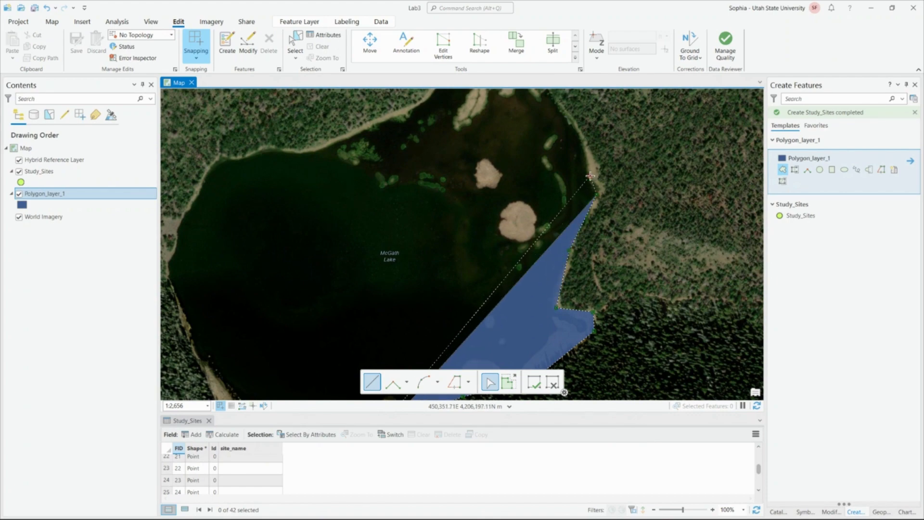
left_click(585, 154)
Step: Trace the lake's northeast edge and follow the sandy spit into the narrow northern inlet
scroll(555, 219, "down", 2)
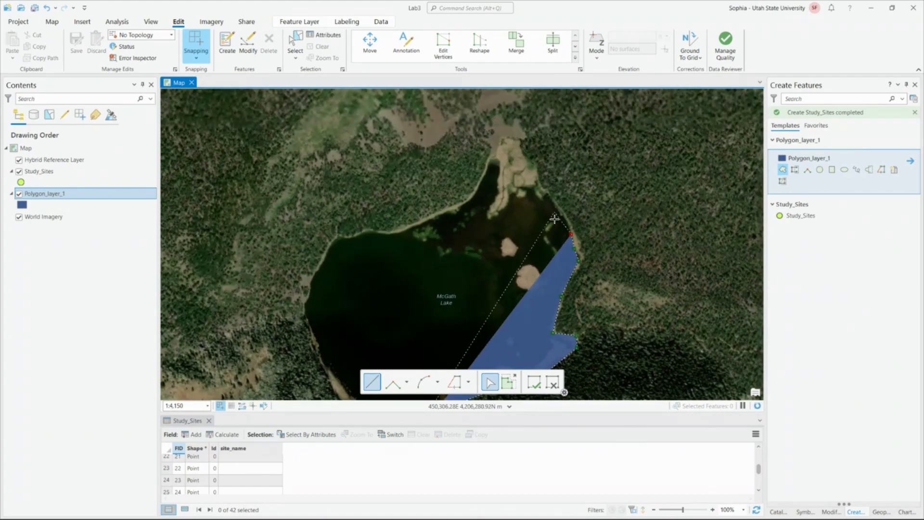
scroll(555, 219, "up", 2)
left_click(539, 178)
left_click(496, 168)
left_click(465, 208)
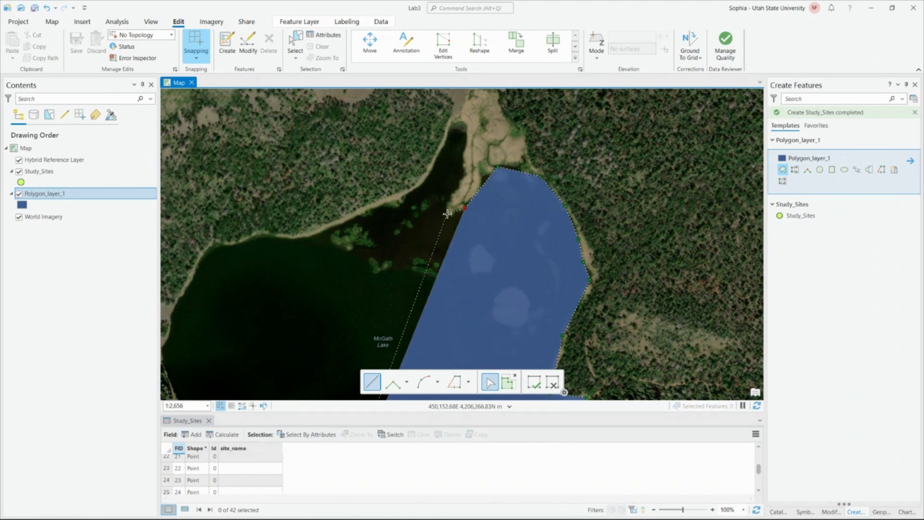
left_click(447, 213)
left_click(466, 142)
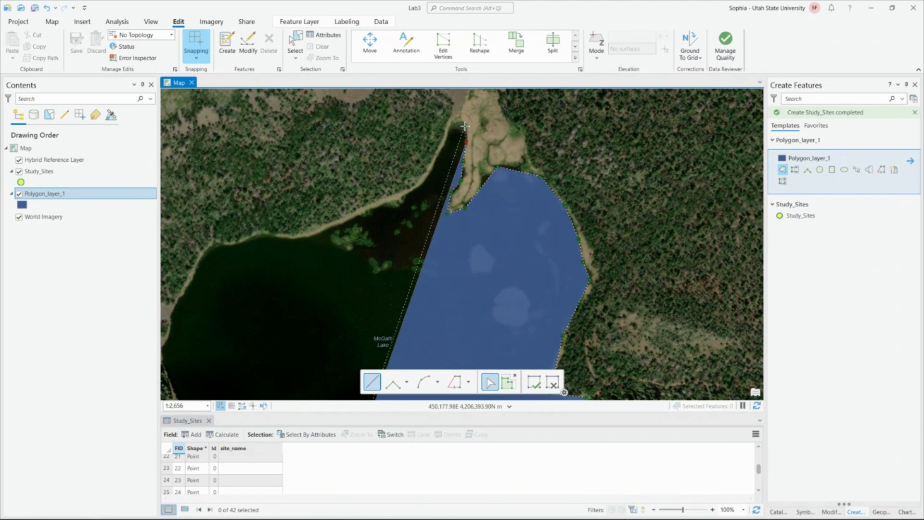
Step: Round the tip of the northern inlet and trace the lake's northwest shore down toward the west side
left_click(455, 124)
left_click(436, 157)
left_click(422, 184)
left_click(398, 197)
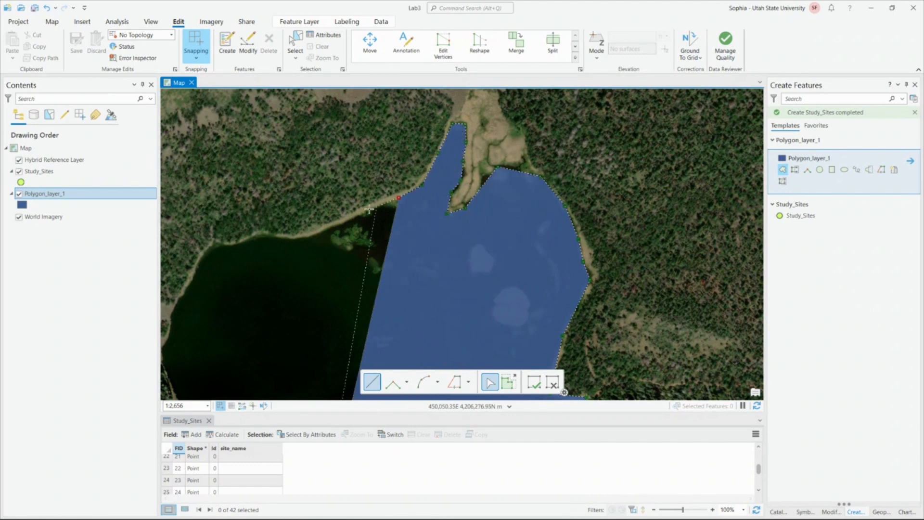
left_click(309, 236)
left_click(294, 239)
left_click(278, 238)
left_click(263, 235)
left_click(251, 236)
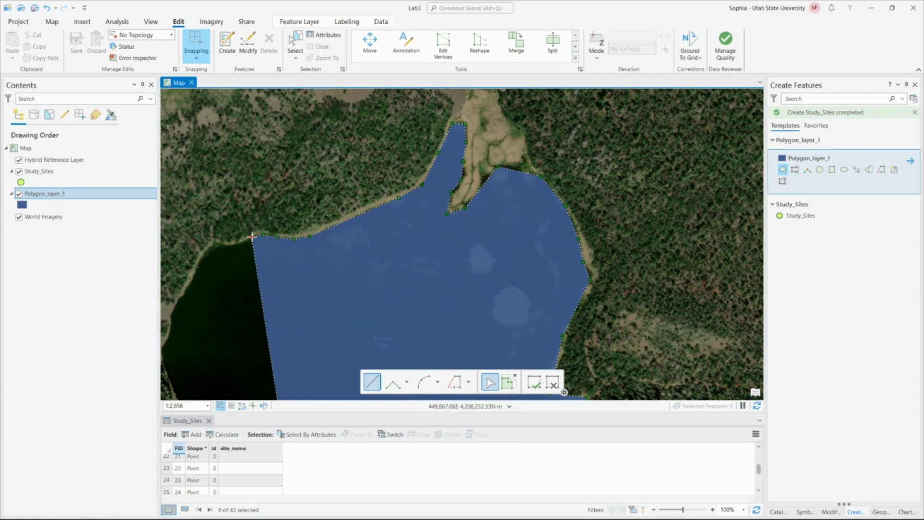
Step: Continue the polygon outline southward along McGath Lake's west shore
scroll(331, 244, "up", 2)
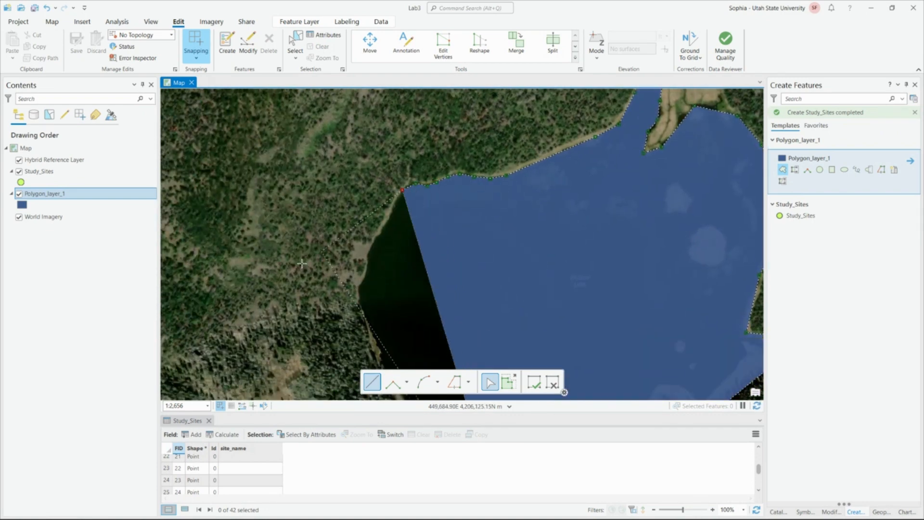
left_click(383, 230)
left_click(372, 245)
left_click(367, 259)
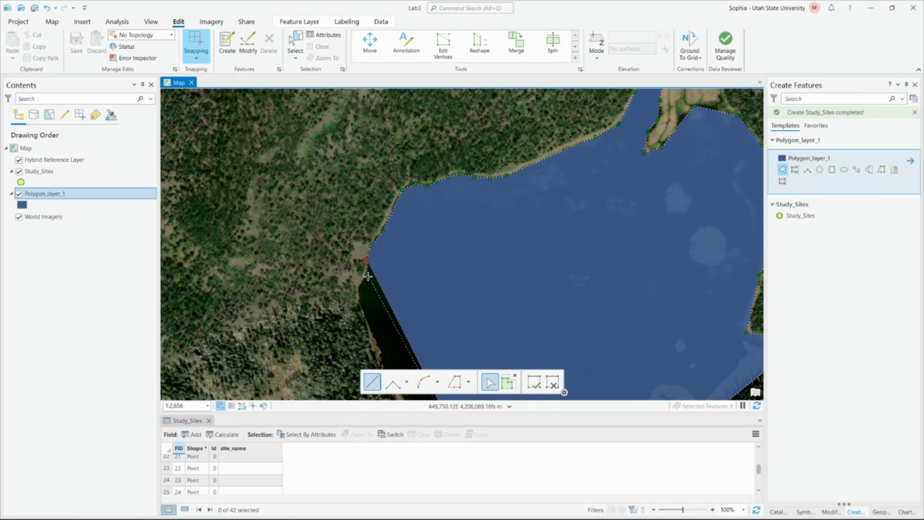
left_click(367, 278)
left_click(359, 289)
left_click(360, 303)
left_click_drag(361, 306, 309, 162)
left_click(338, 242)
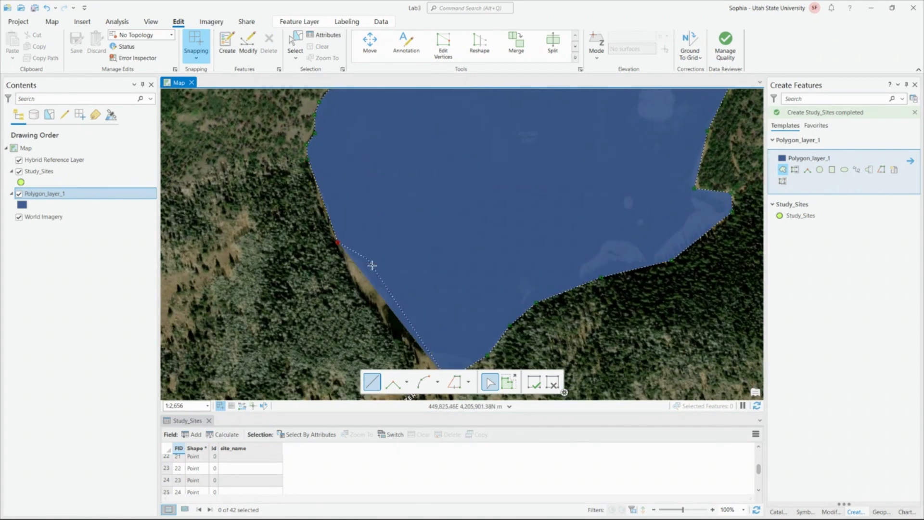
Step: Trace the indented southwest shore of the lake, including the small notch beside the sandy bank
left_click_drag(378, 275, 361, 187)
left_click(376, 204)
left_click(378, 219)
left_click(372, 227)
left_click(377, 248)
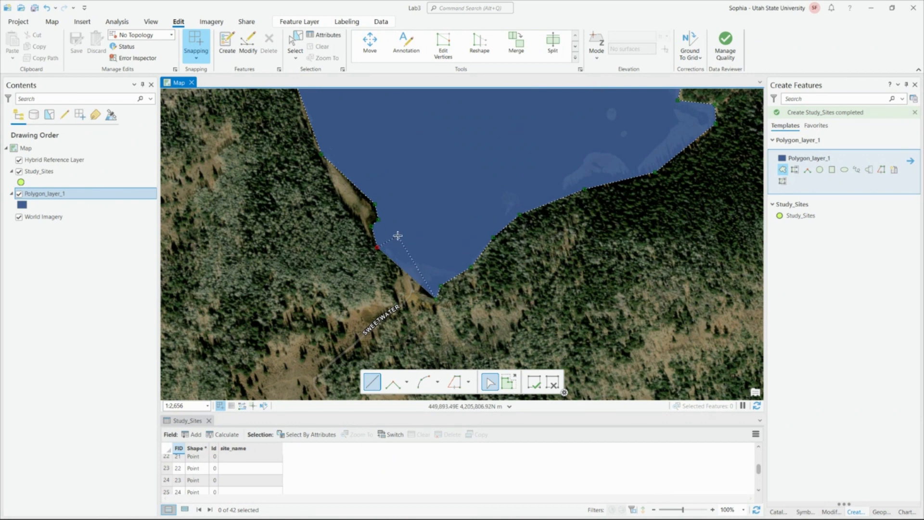
left_click(384, 235)
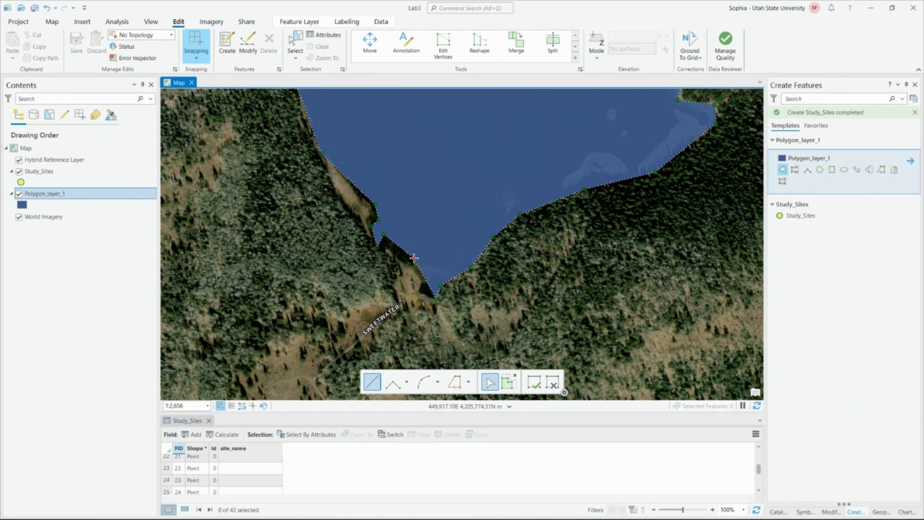
Step: Outline the small southern inlet near Sweetwater, close the outline at its starting vertex and finish the McGath Lake polygon
double_click(435, 270)
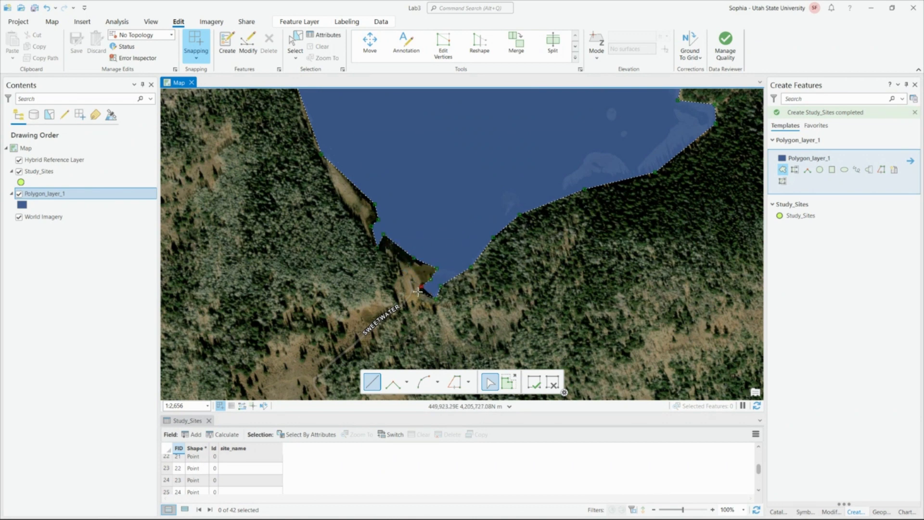
left_click(417, 293)
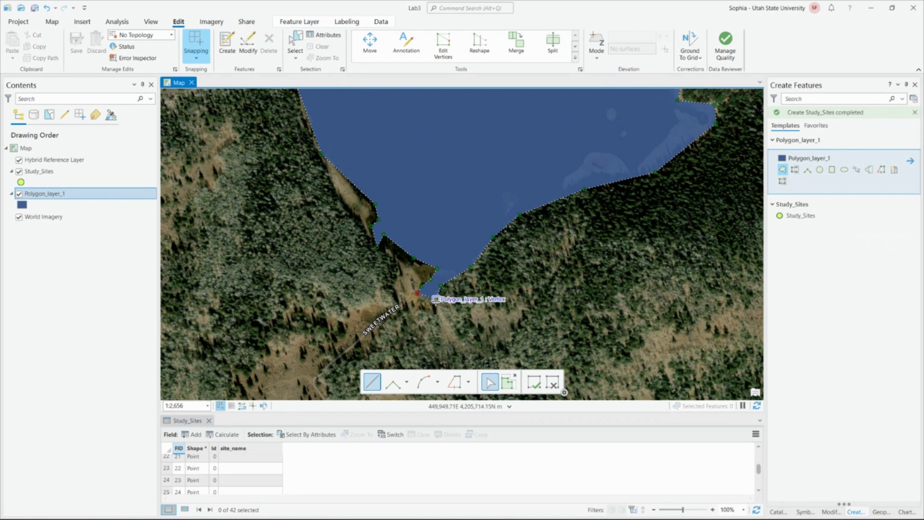
left_click(437, 299)
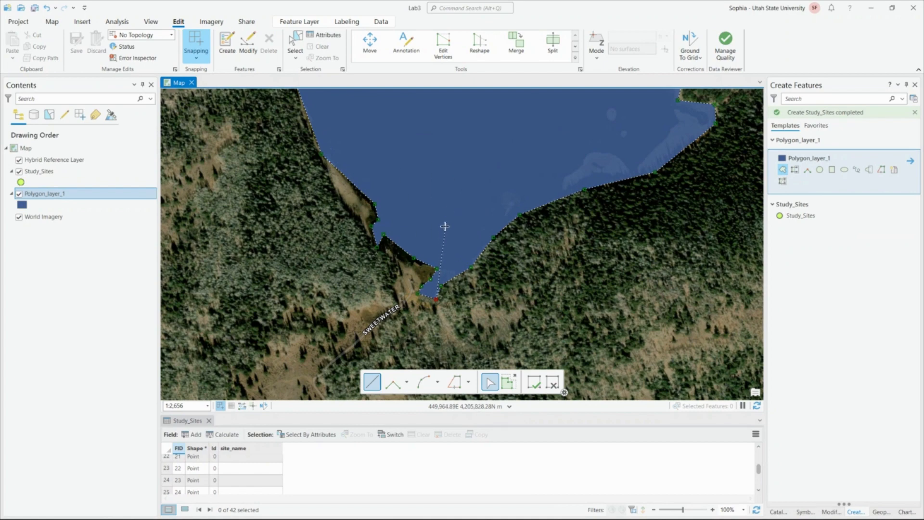
key("F2")
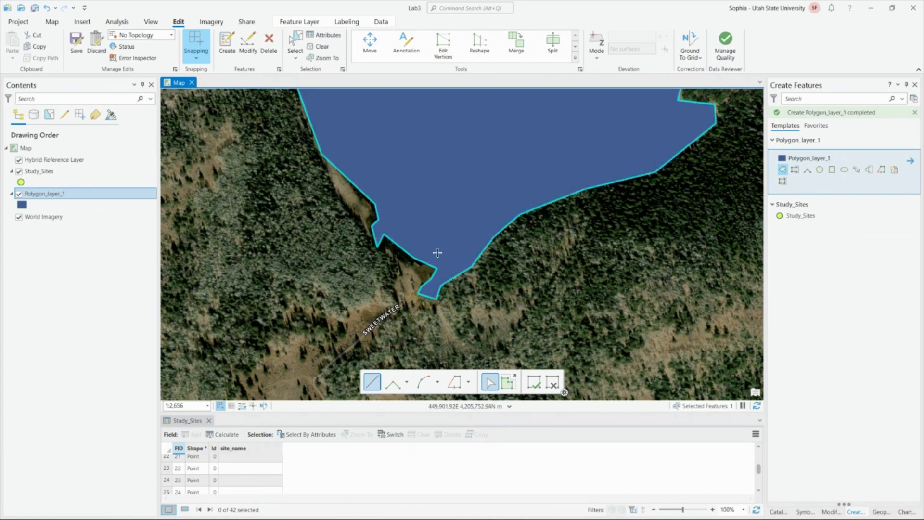
scroll(506, 196, "down", 5)
scroll(505, 231, "up", 2)
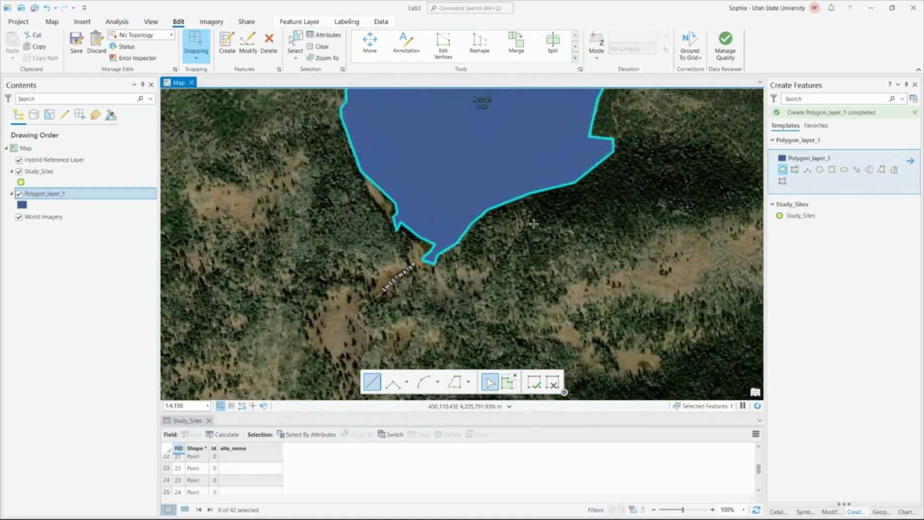
left_click_drag(483, 149, 448, 282)
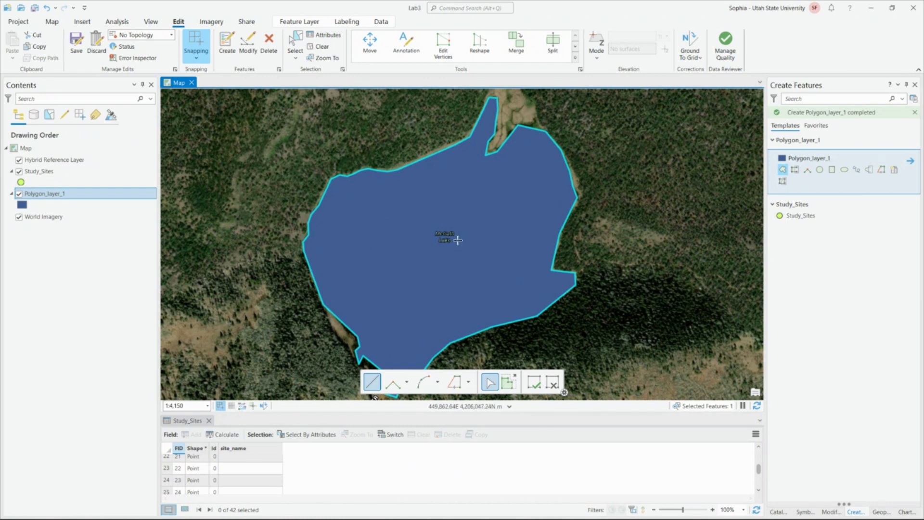
left_click(593, 349)
left_click(589, 261)
left_click(636, 325)
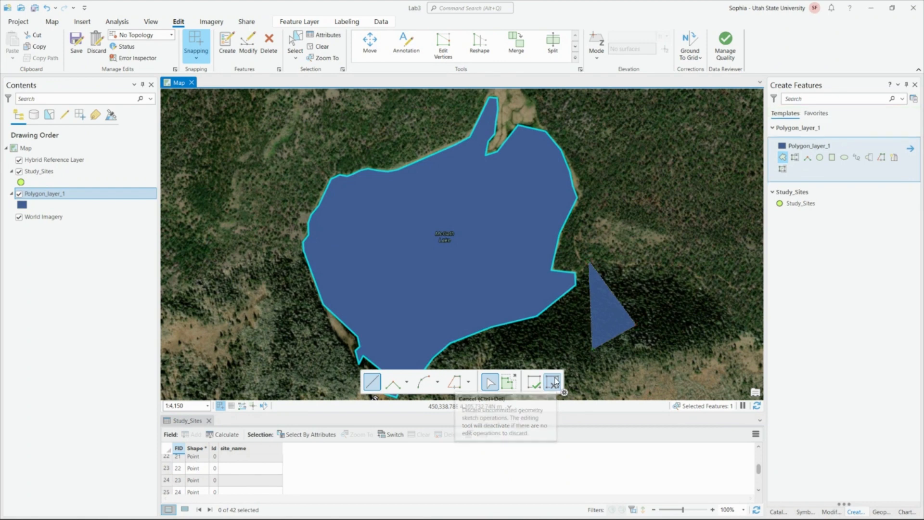
left_click(556, 378)
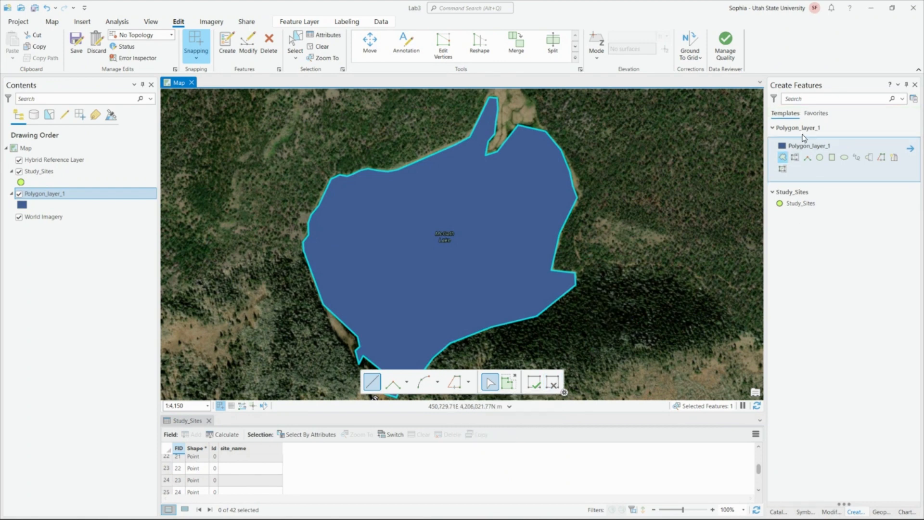
left_click(818, 144)
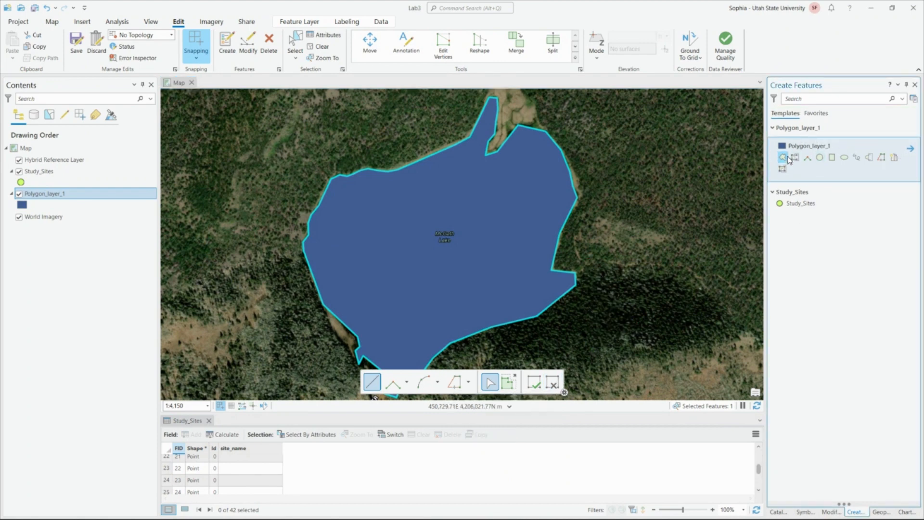
left_click(802, 203)
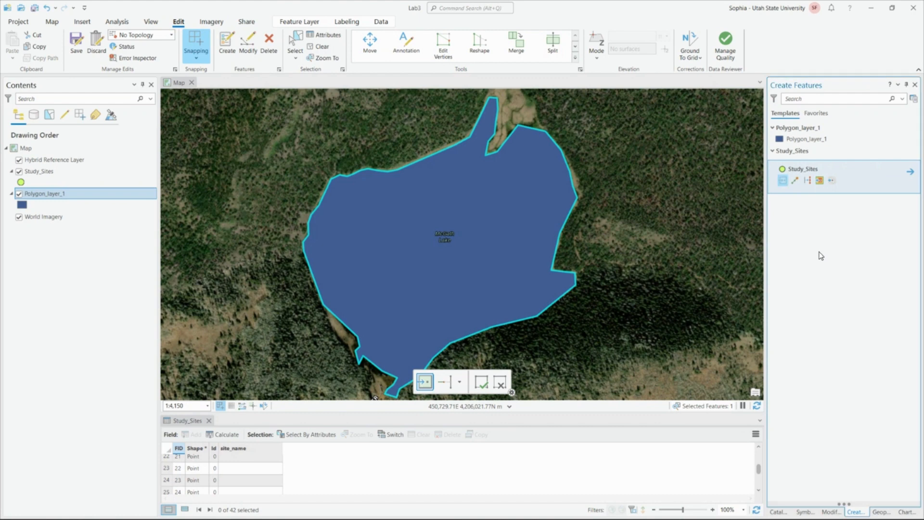
left_click(795, 151)
left_click(778, 152)
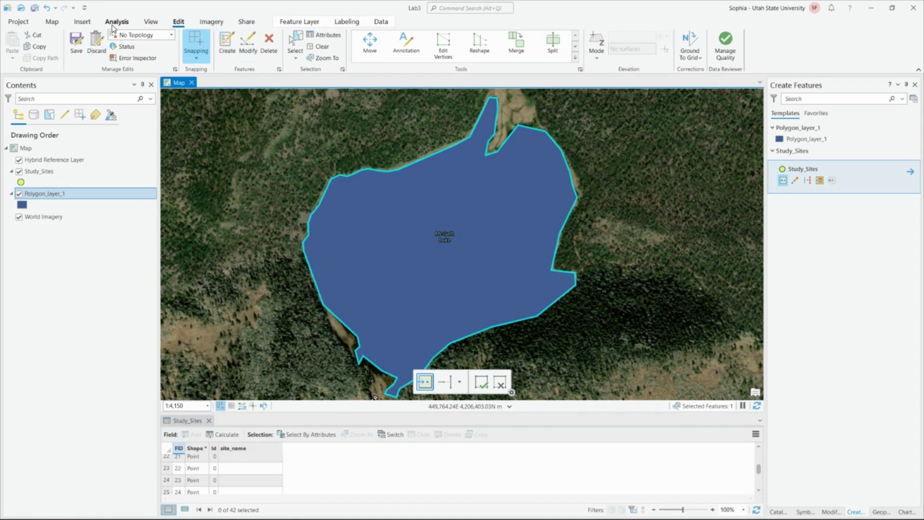
Step: Leave the feature creation tool and save all edits to the digitized McGath Lake polygon
left_click(52, 22)
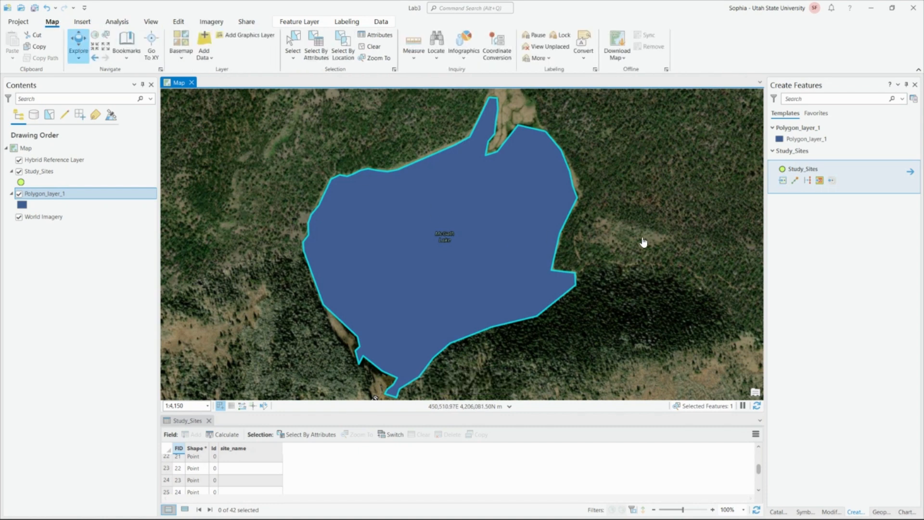
mouse_move(644, 243)
left_mouse_down()
mouse_move(642, 223)
mouse_move(646, 258)
left_mouse_up()
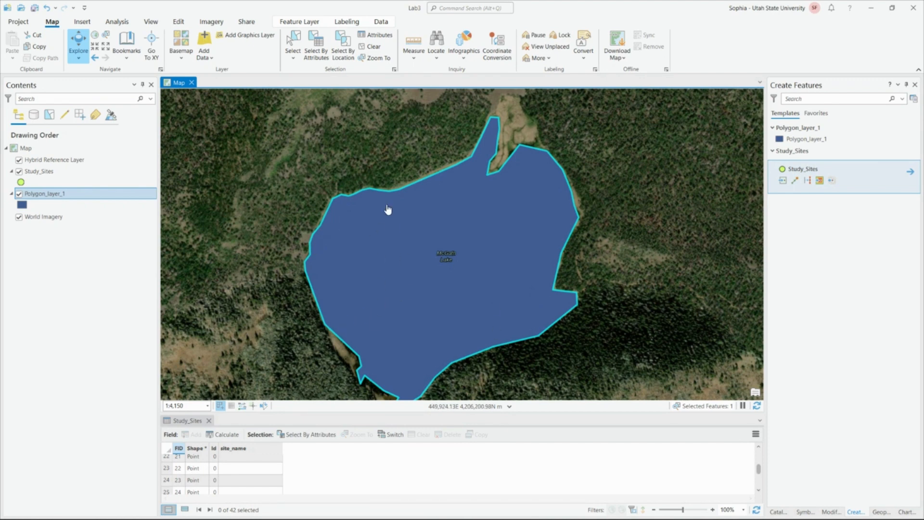
left_click(179, 21)
left_click(76, 42)
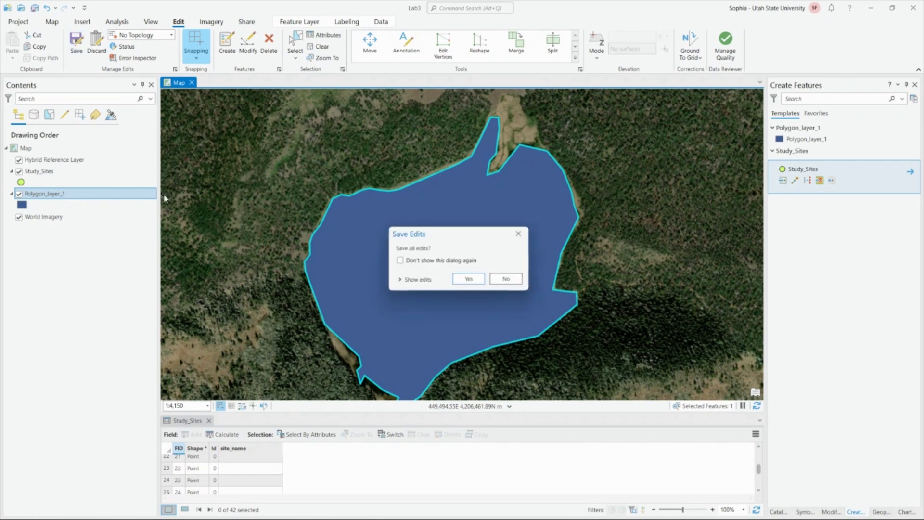
left_click(470, 280)
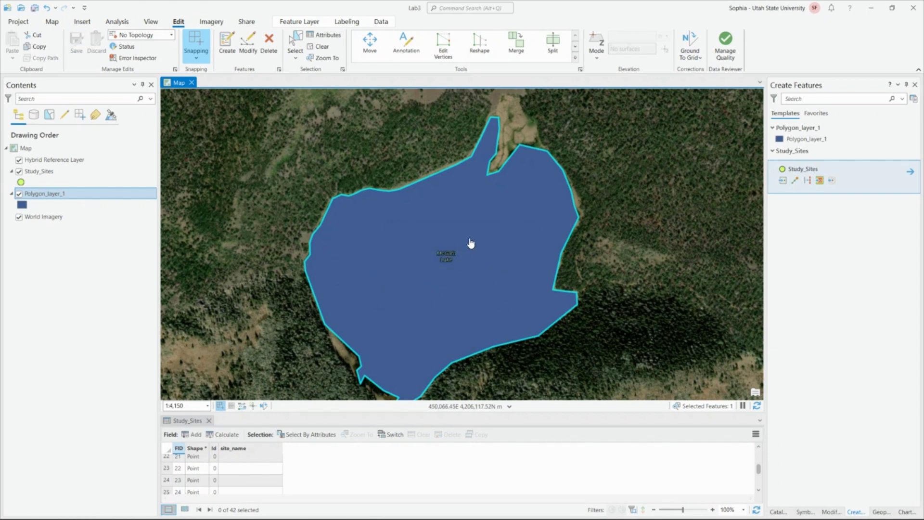
Step: Open the attribute table of Polygon_layer_1 and examine the record of the lake polygon
scroll(472, 279, "down", 2)
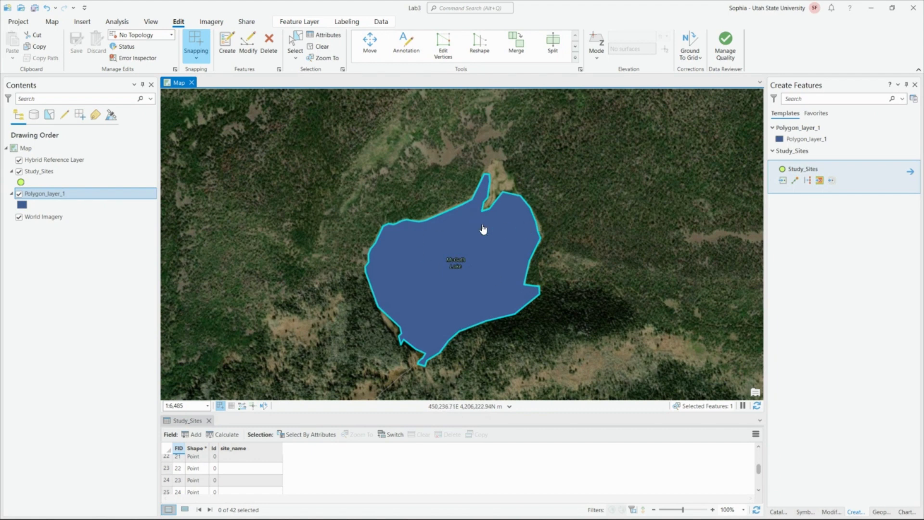
right_click(86, 194)
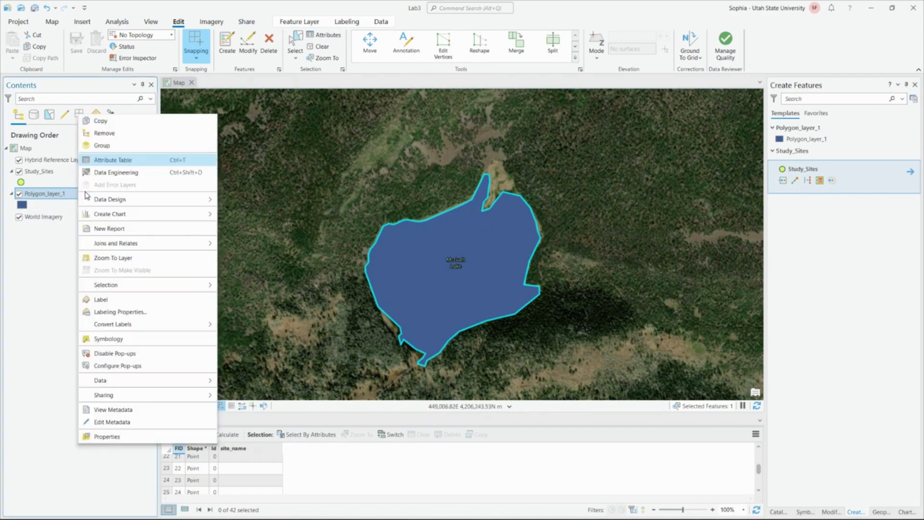
left_click(107, 159)
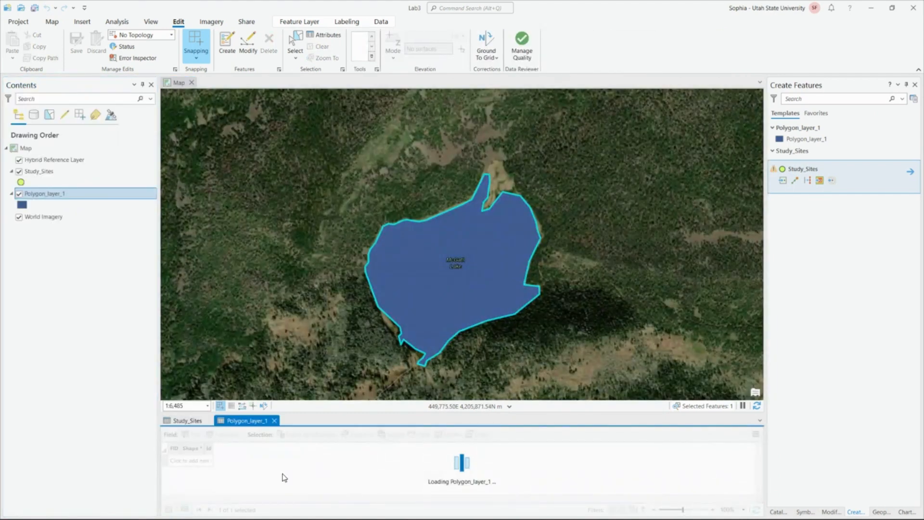
left_click(193, 463)
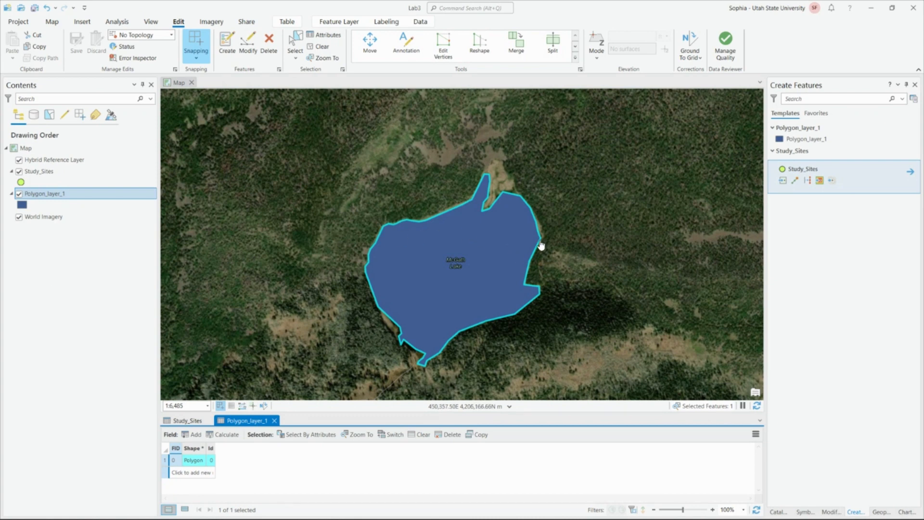
scroll(546, 253, "up", 2)
scroll(546, 253, "up", 2)
left_click(802, 138)
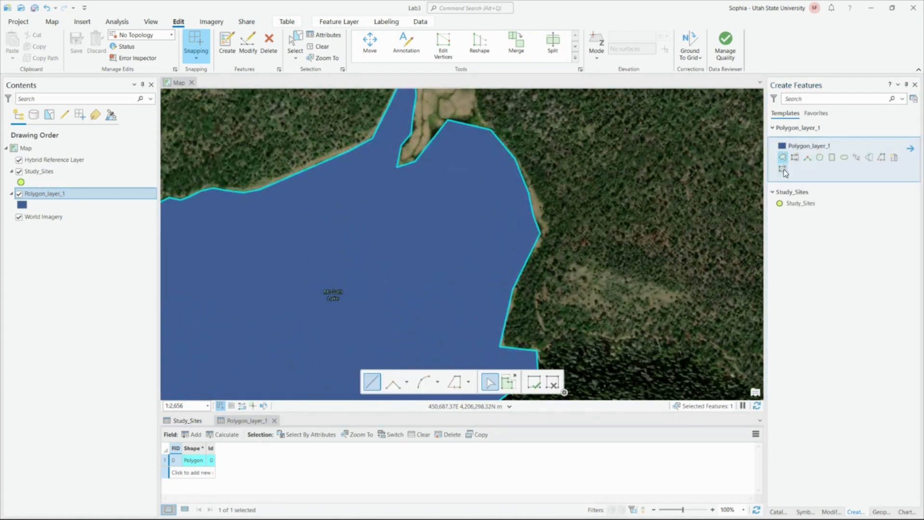
left_click(783, 159)
left_click(574, 195)
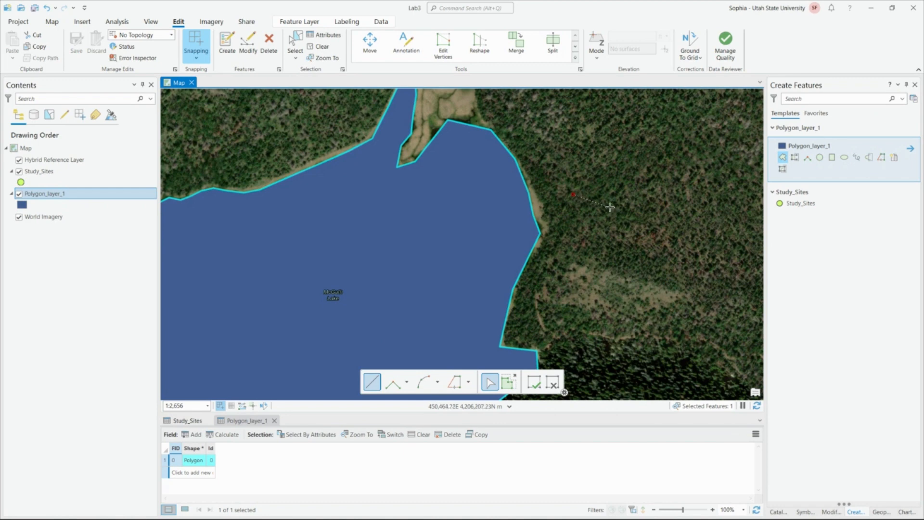
right_click(572, 194)
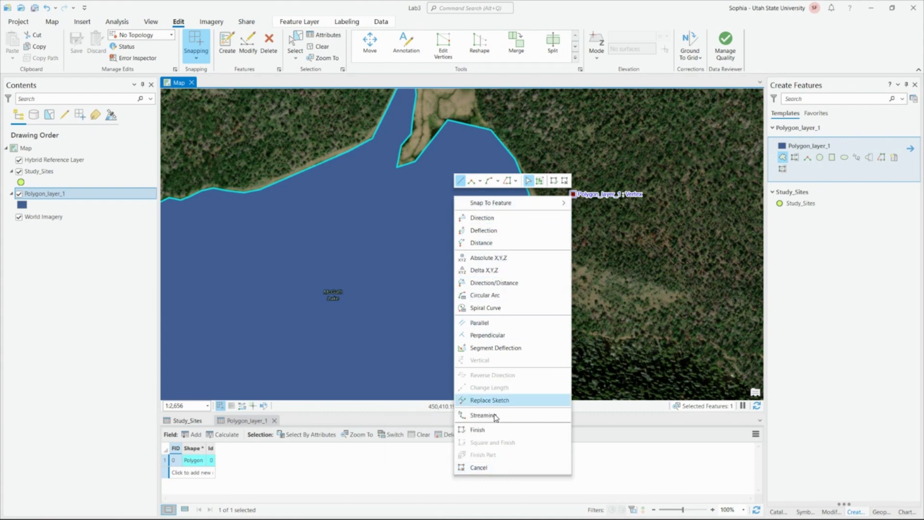
left_click(482, 468)
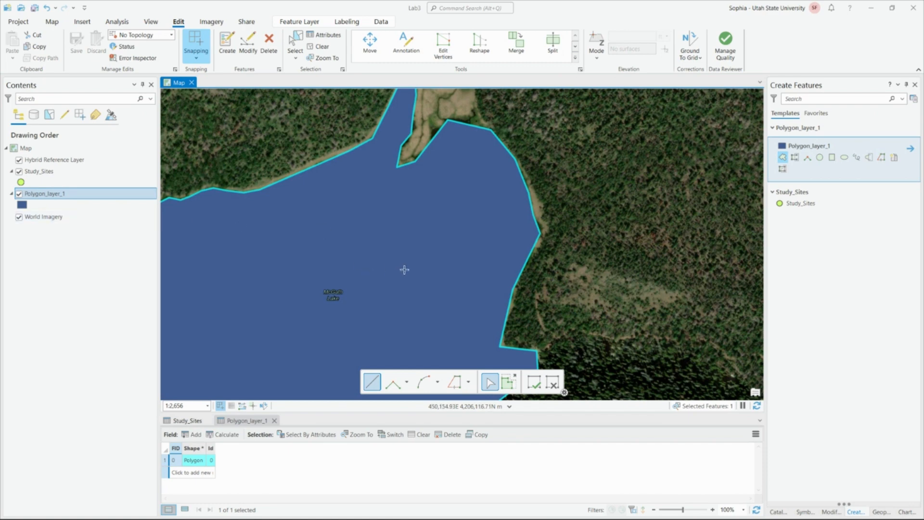
Step: Edit the lake polygon's vertices, moving the vertex at the west side of the southern inlet's mouth southeast toward the opposite shore, and finish the modification
scroll(405, 268, "down", 2)
left_click_drag(466, 318, 533, 260)
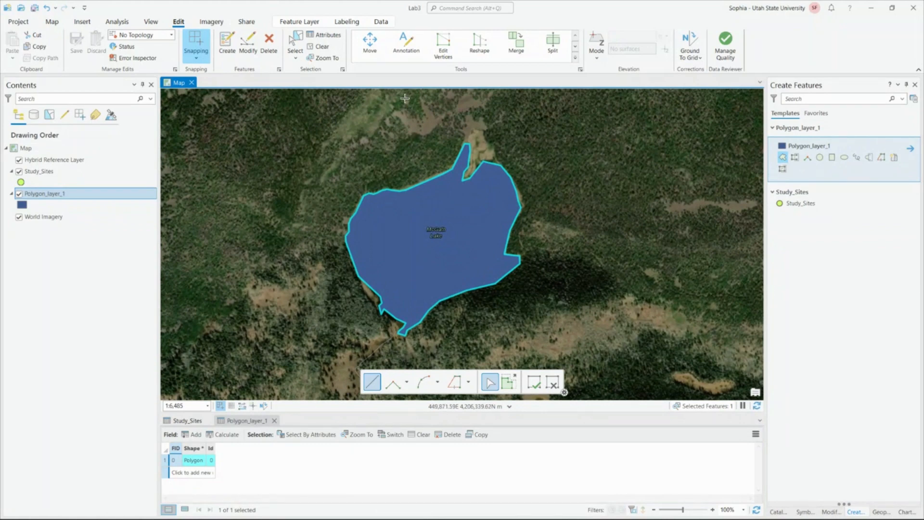
left_click(444, 53)
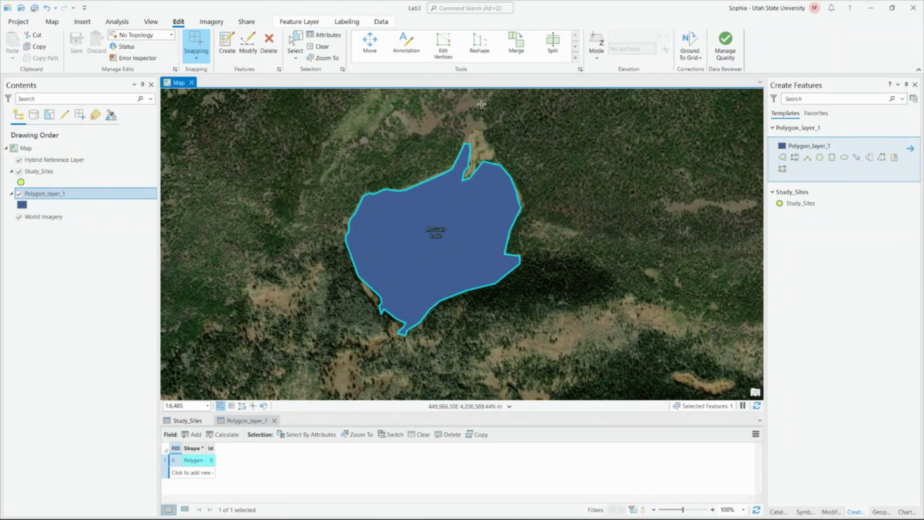
scroll(455, 211, "up", 2)
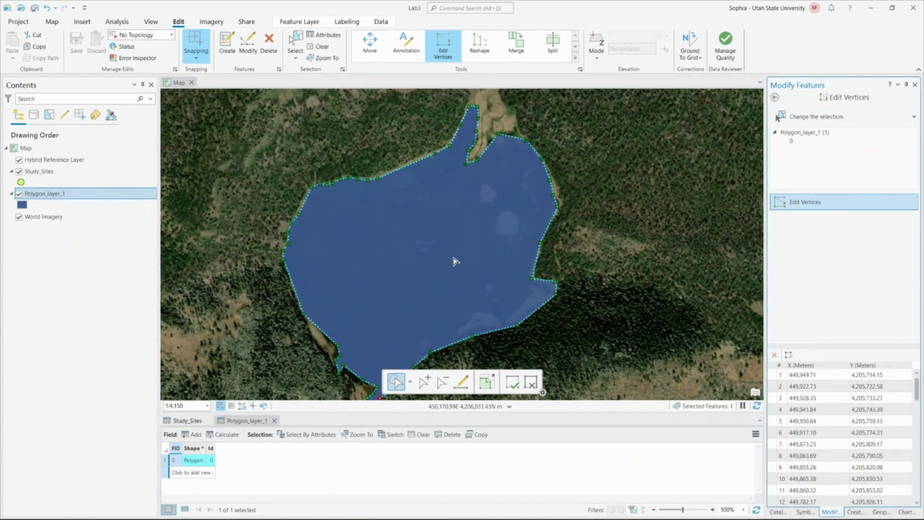
scroll(410, 318, "down", 2)
scroll(395, 347, "up", 4)
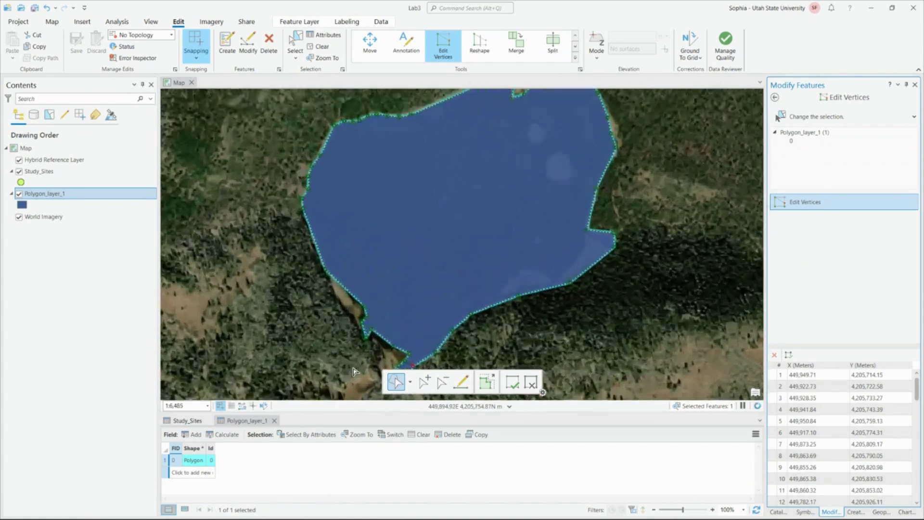
scroll(399, 359, "up", 3)
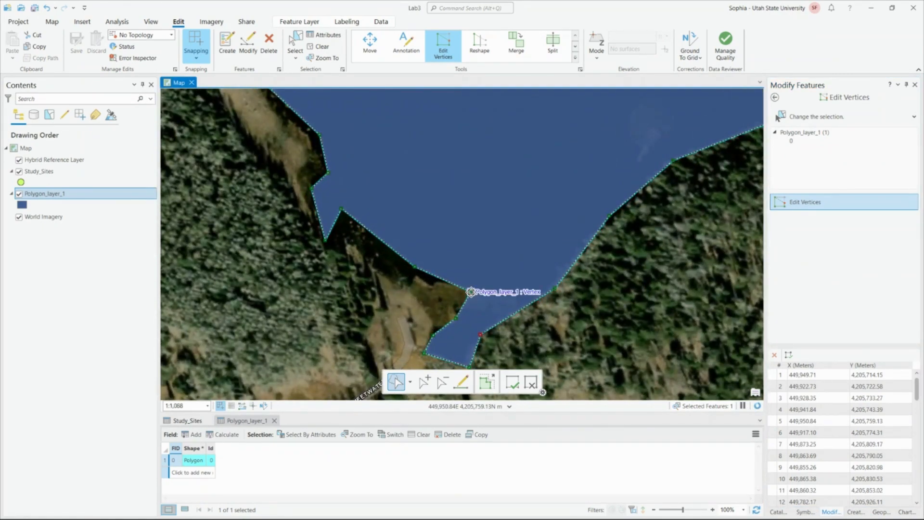
left_click_drag(471, 292, 511, 307)
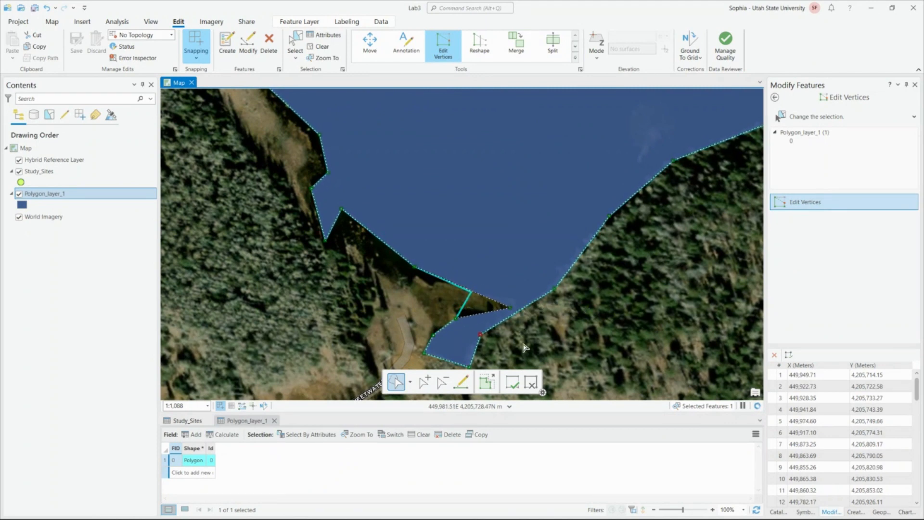
left_click(512, 382)
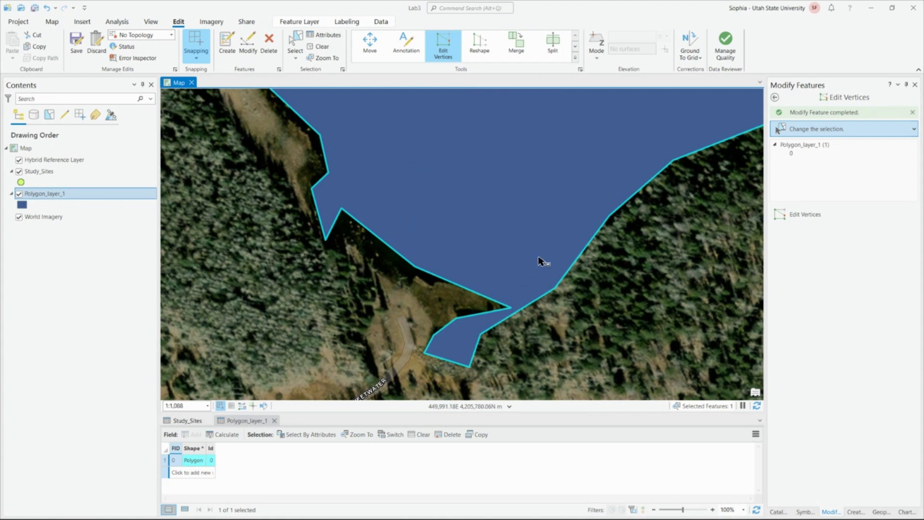
Step: Check the whole reshaped McGath Lake polygon and save all edits
scroll(540, 260, "down", 3)
left_click_drag(558, 332, 498, 397)
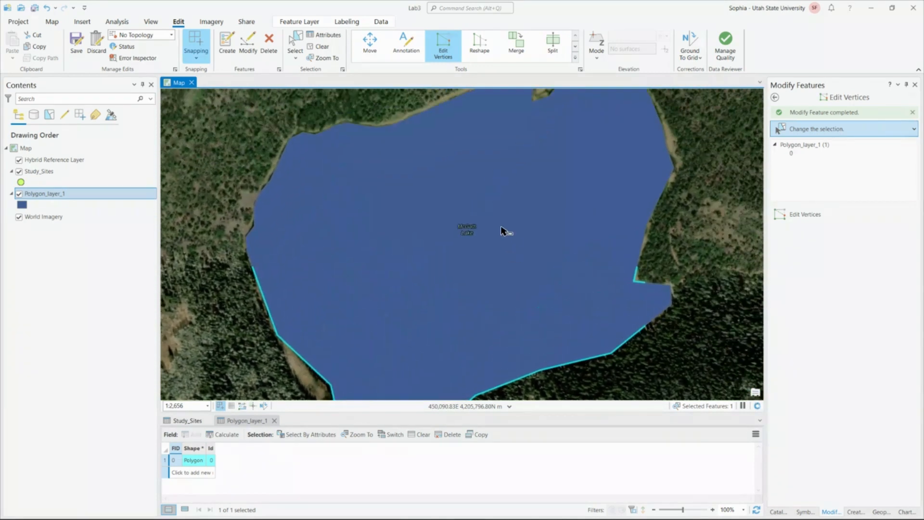
left_click_drag(513, 249, 490, 285)
scroll(490, 284, "down", 2)
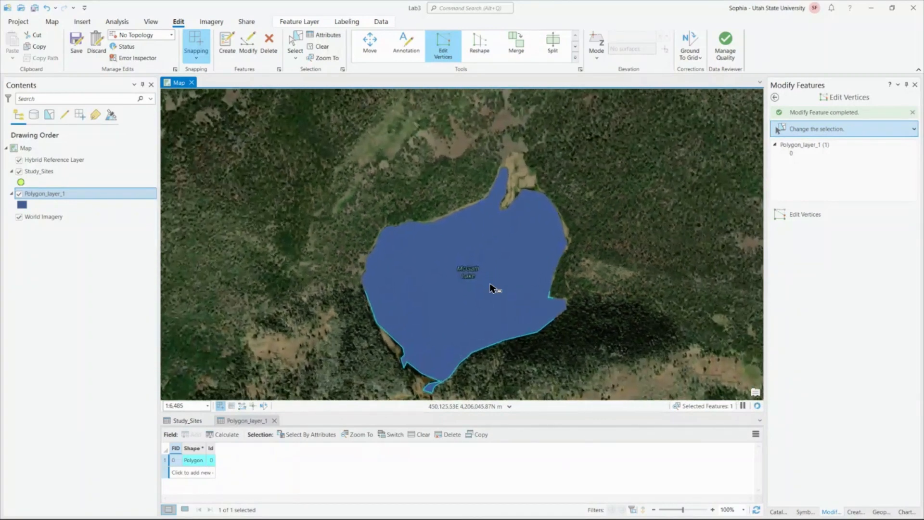
scroll(490, 284, "up", 1)
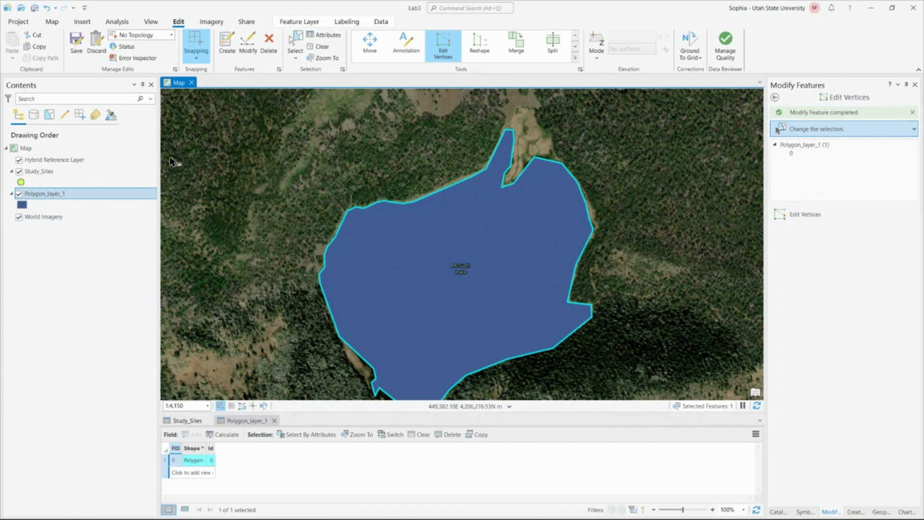
left_click(80, 45)
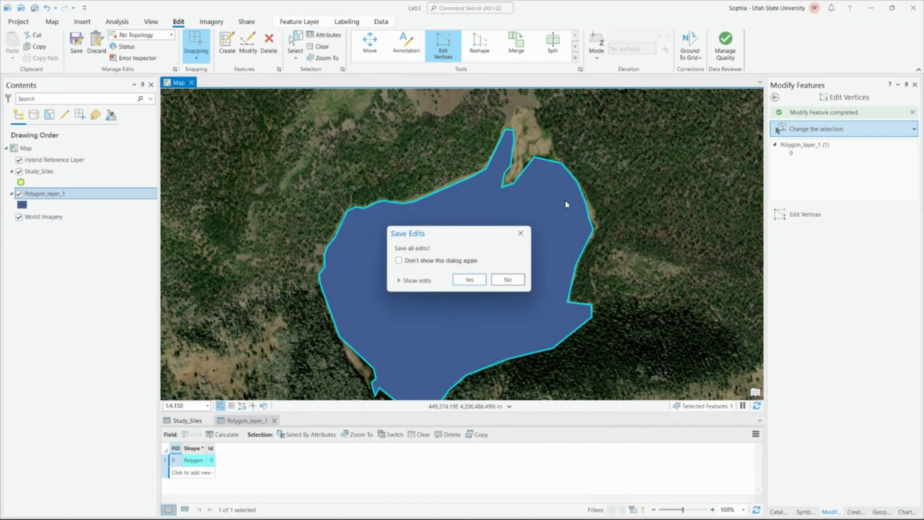
left_click(470, 280)
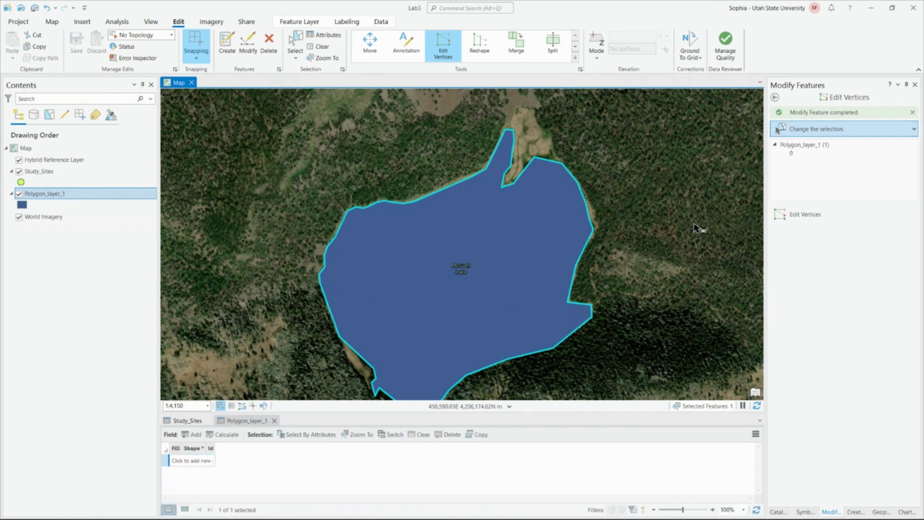
Step: Return to map exploration, show the project's Catalog contents and clear the selection of the lake polygon
left_click(53, 23)
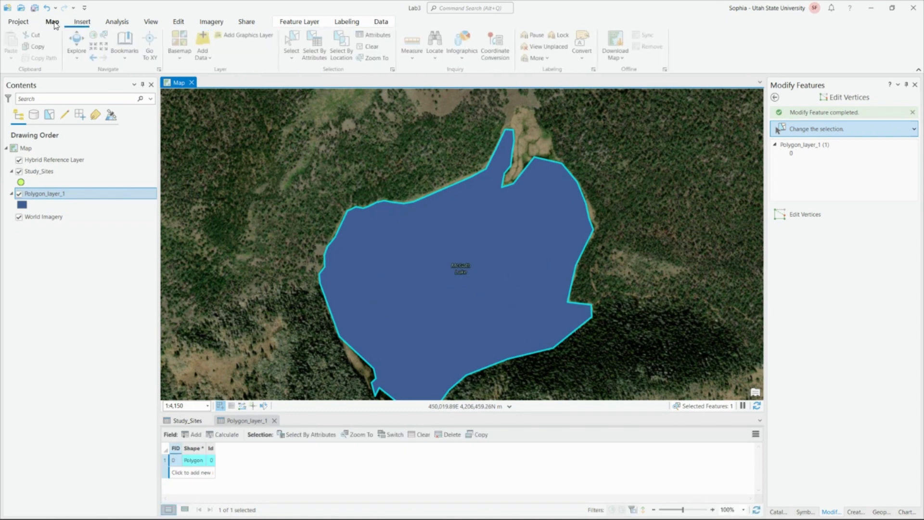
left_click(778, 512)
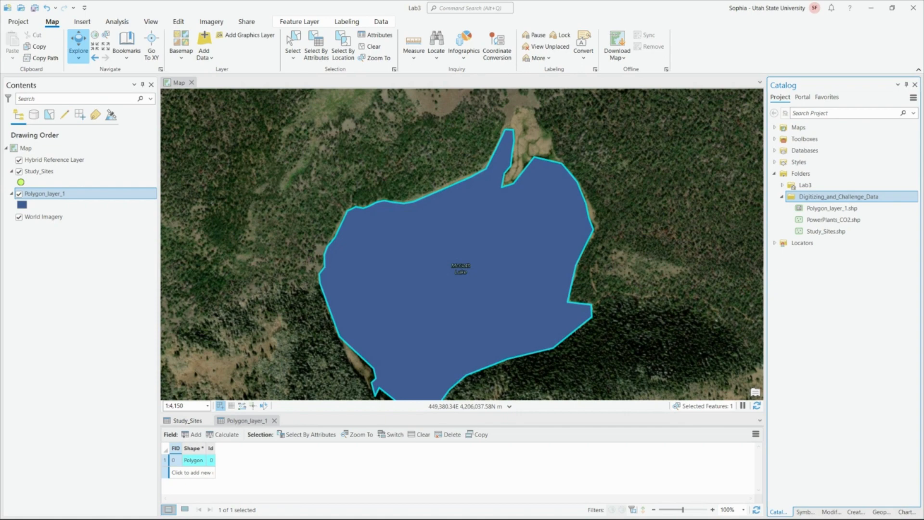
scroll(283, 227, "down", 3)
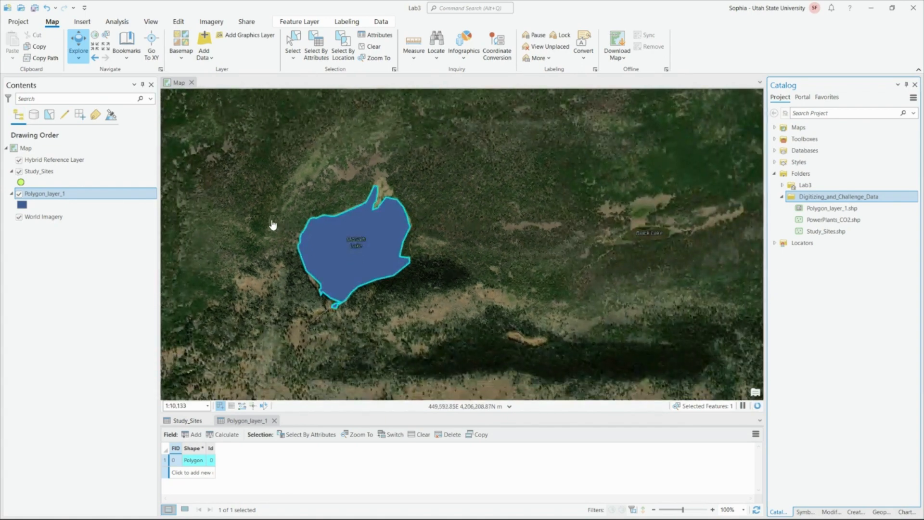
left_click_drag(270, 223, 396, 240)
scroll(394, 217, "down", 6)
left_click_drag(403, 181, 414, 231)
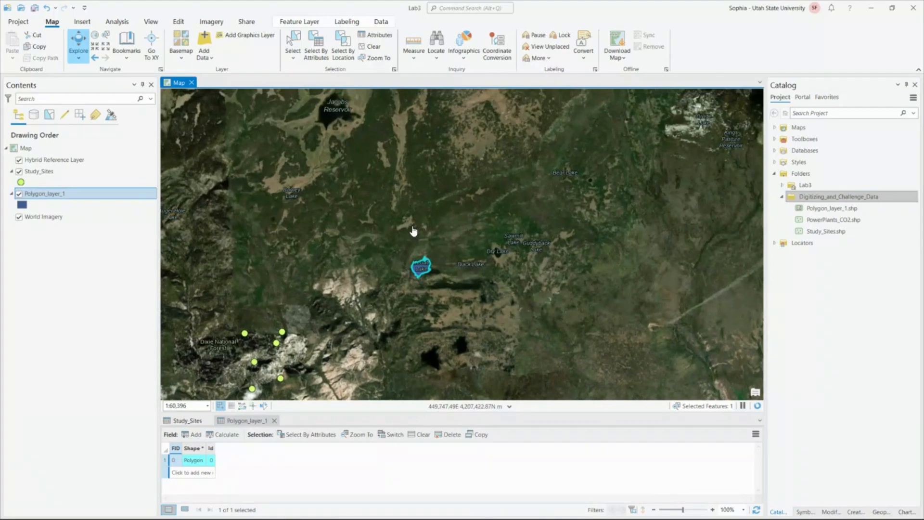
left_click(371, 46)
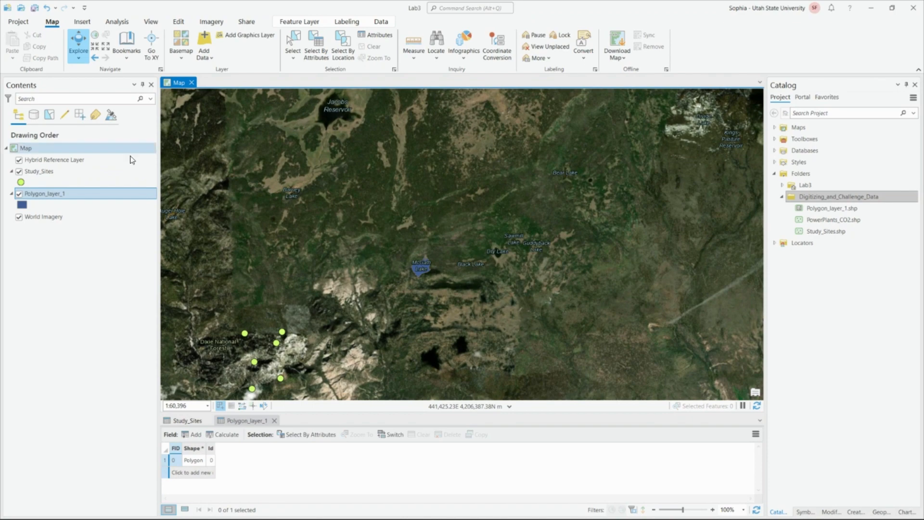
Step: View the digitized layers across all of Utah and toggle the visibility of the Study_Sites layer
scroll(379, 205, "down", 3)
scroll(410, 271, "down", 6)
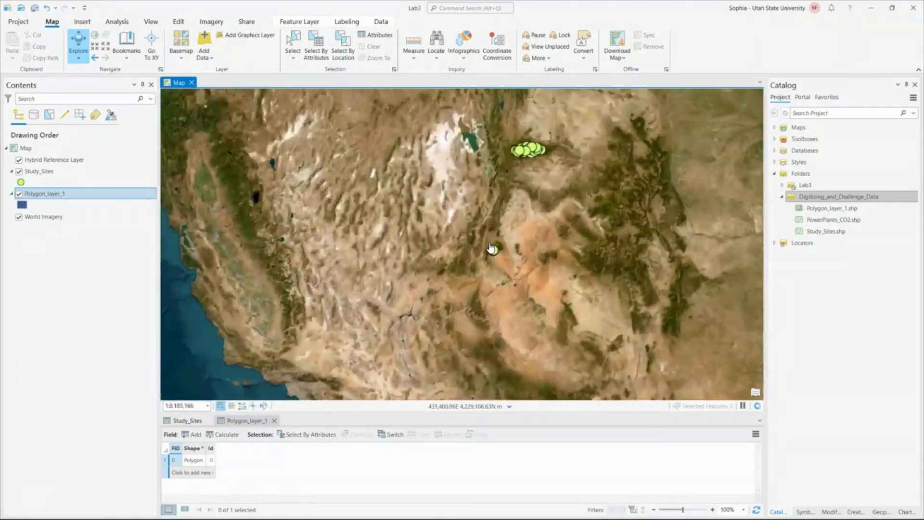
scroll(501, 263, "up", 3)
left_click_drag(508, 274, 498, 263)
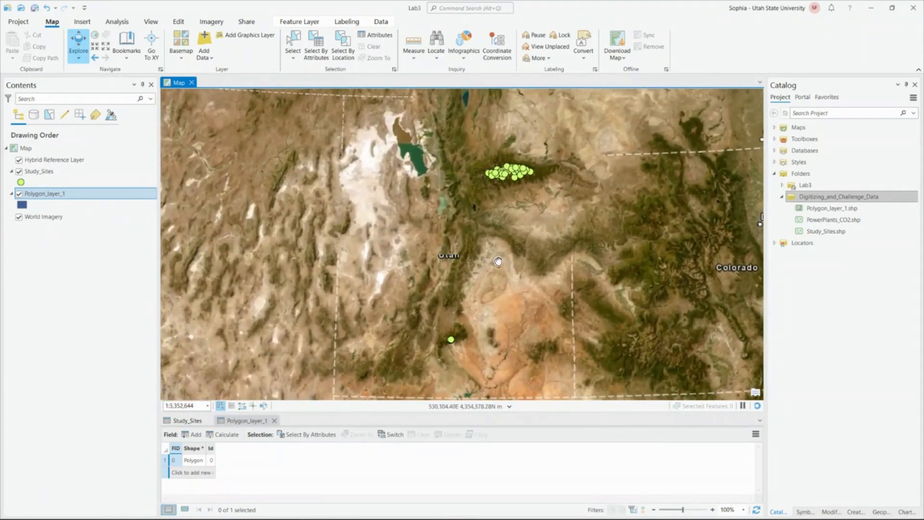
left_click(19, 171)
left_click(19, 171)
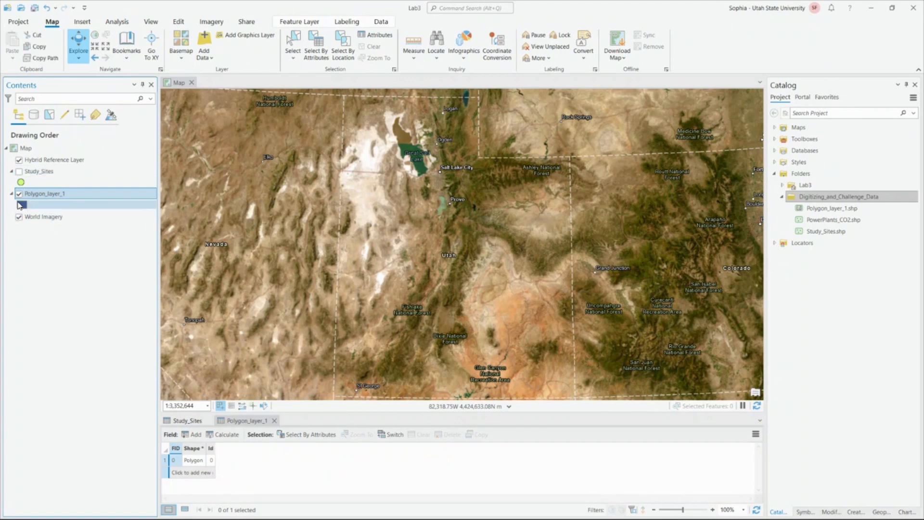
Step: Hide the Polygon_layer_1 layer and collapse the legends of Polygon_layer_1 and Study_Sites
left_click(19, 194)
left_click(11, 193)
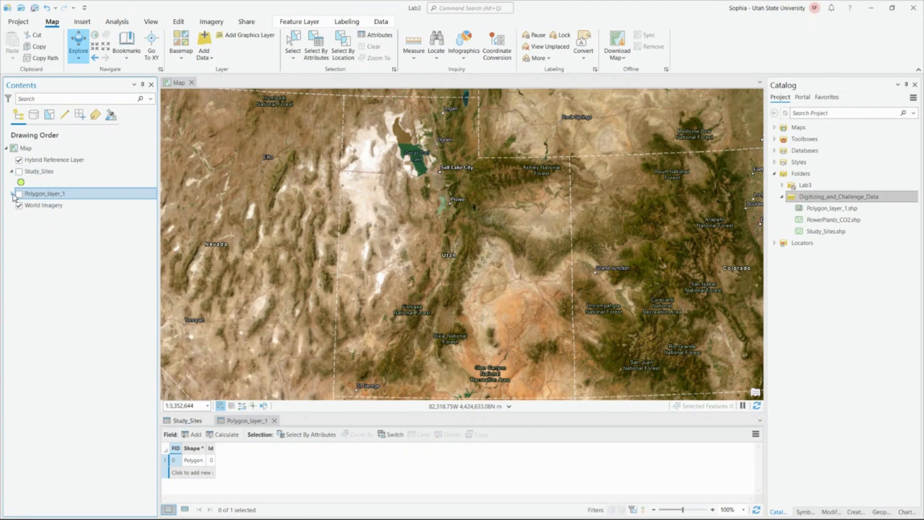
left_click(11, 171)
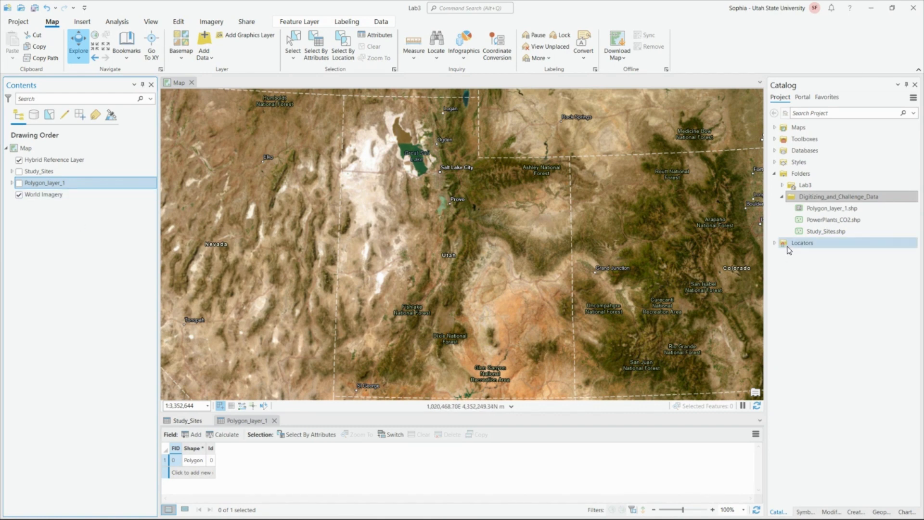
Step: Add the PowerPlants_CO2.shp shapefile from the Digitizing_and_Challenge_Data folder to the map
mouse_move(849, 226)
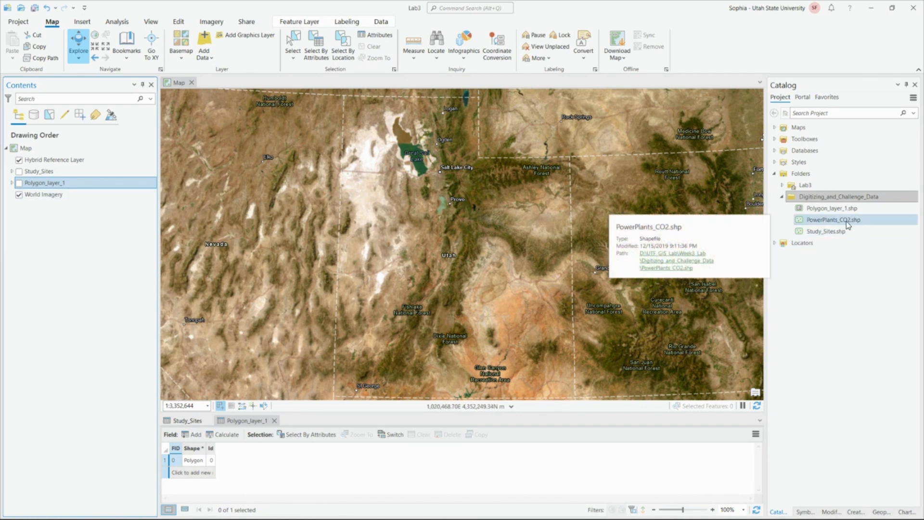
left_click(861, 220)
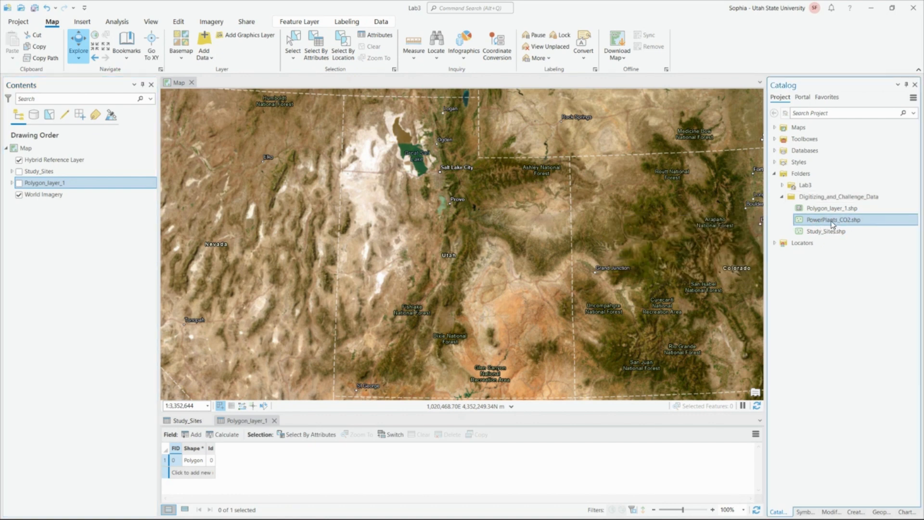
left_click_drag(833, 224, 660, 231)
left_click_drag(492, 241, 442, 246)
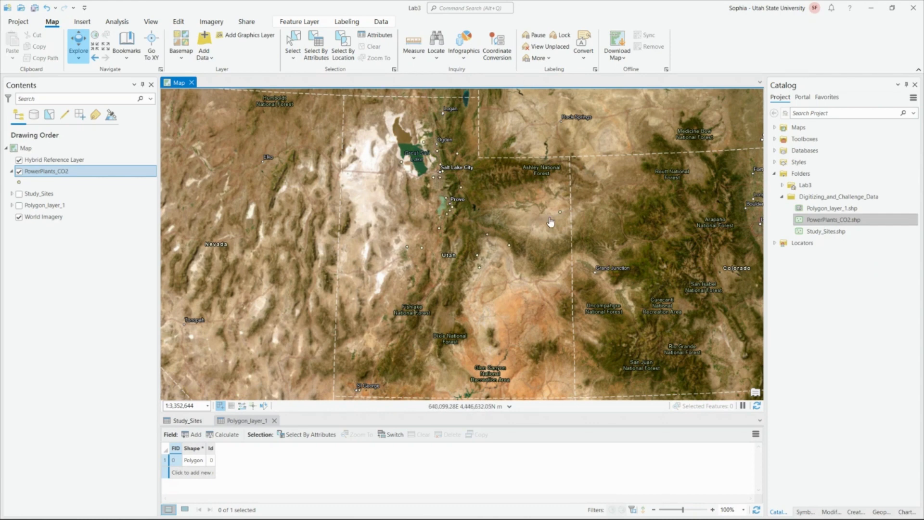
left_click_drag(524, 209, 477, 254)
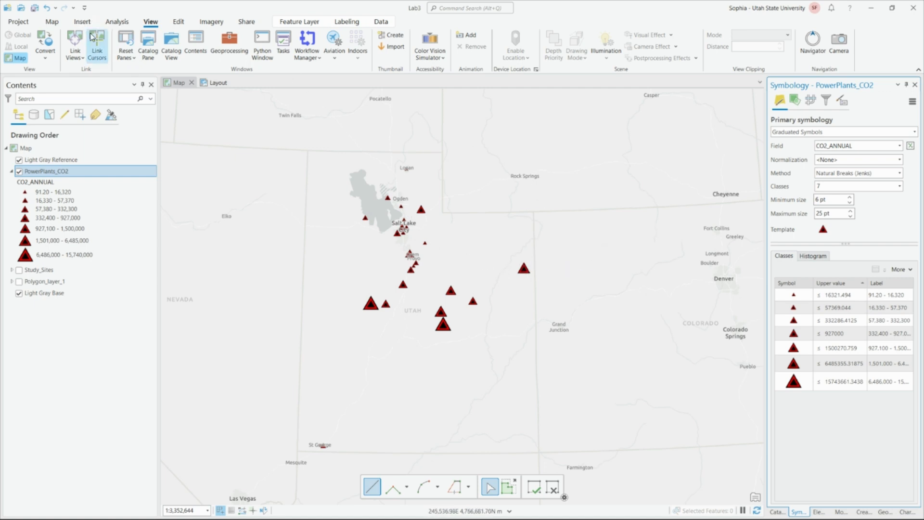
Step: Return to map exploration and review the primary symbology types offered for the PowerPlants_CO2 layer without changing the current one
left_click(52, 22)
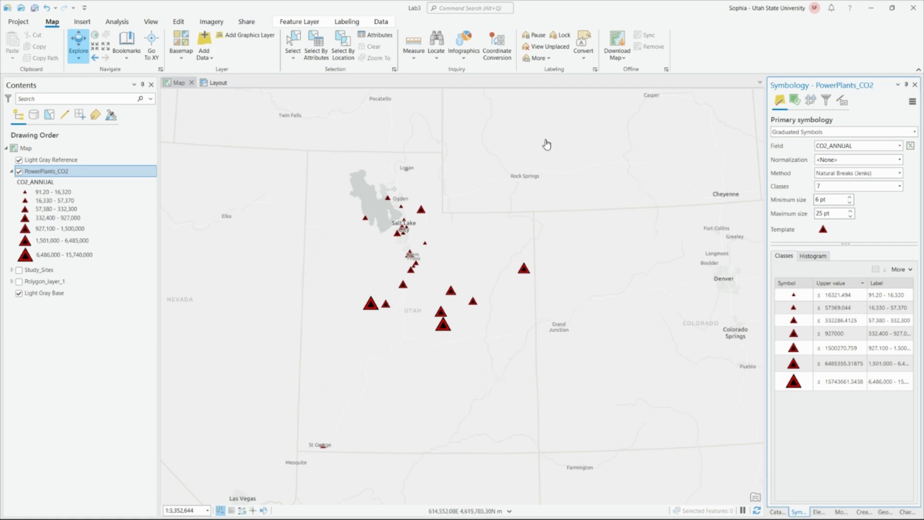
left_click(801, 132)
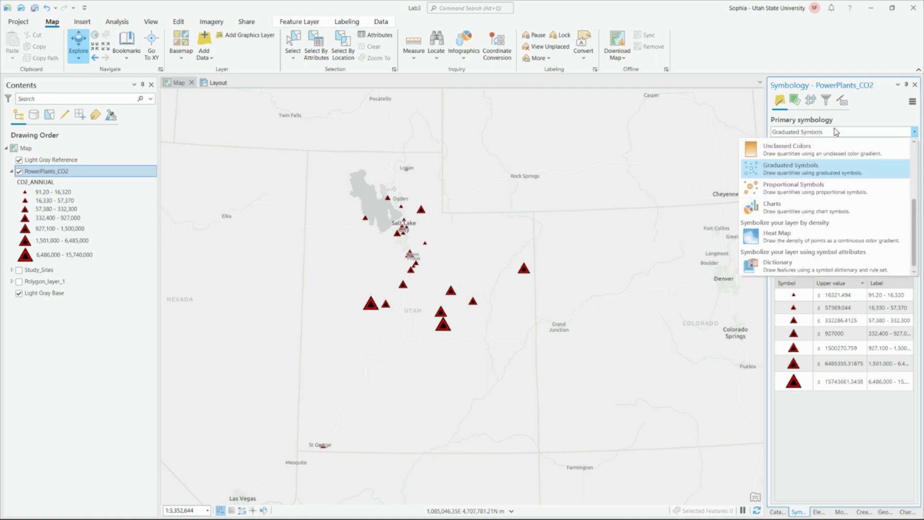
scroll(808, 160, "up", 3)
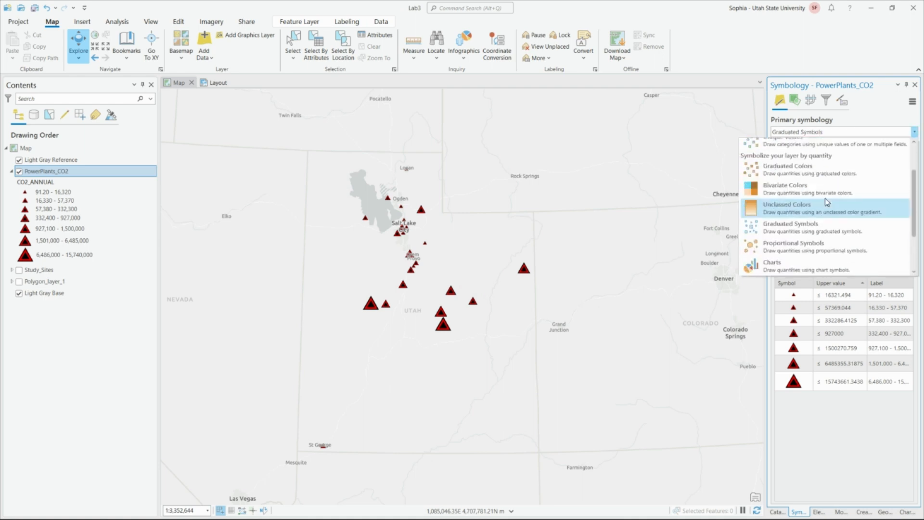
scroll(826, 198, "down", 2)
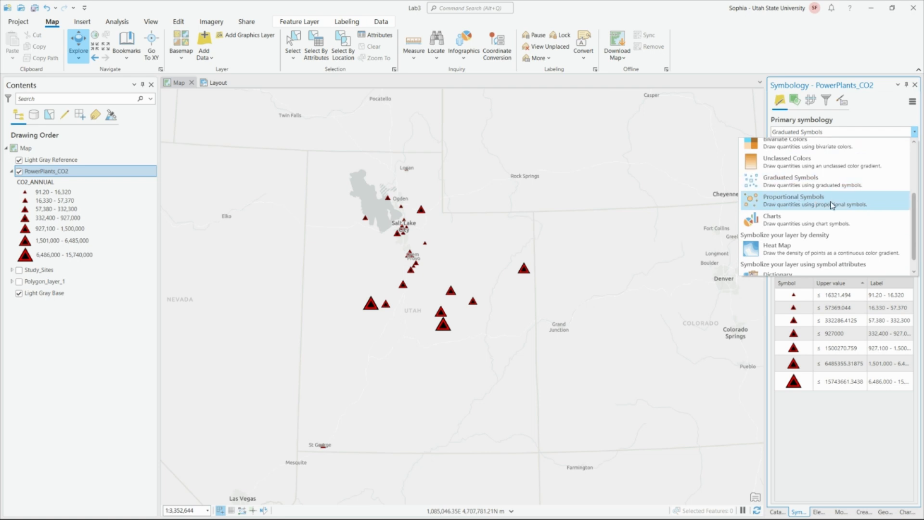
scroll(829, 207, "up", 3)
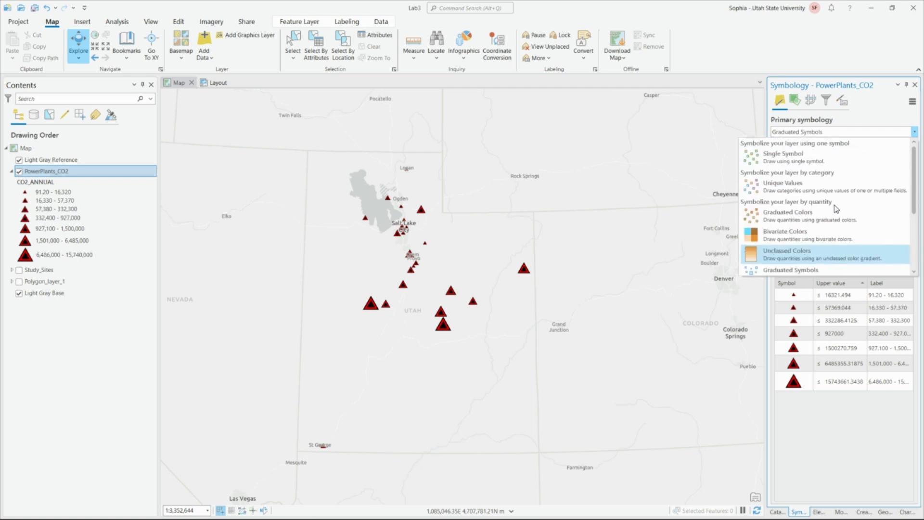
scroll(835, 210, "down", 3)
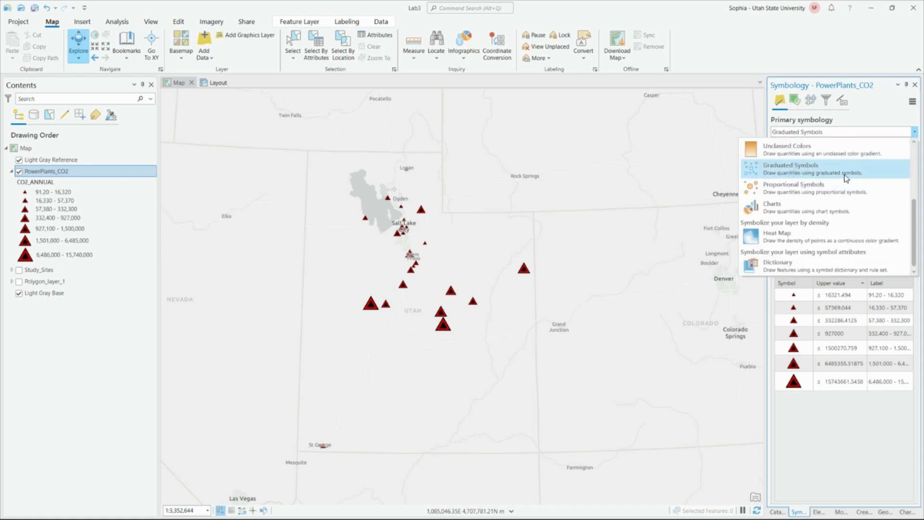
left_click(849, 434)
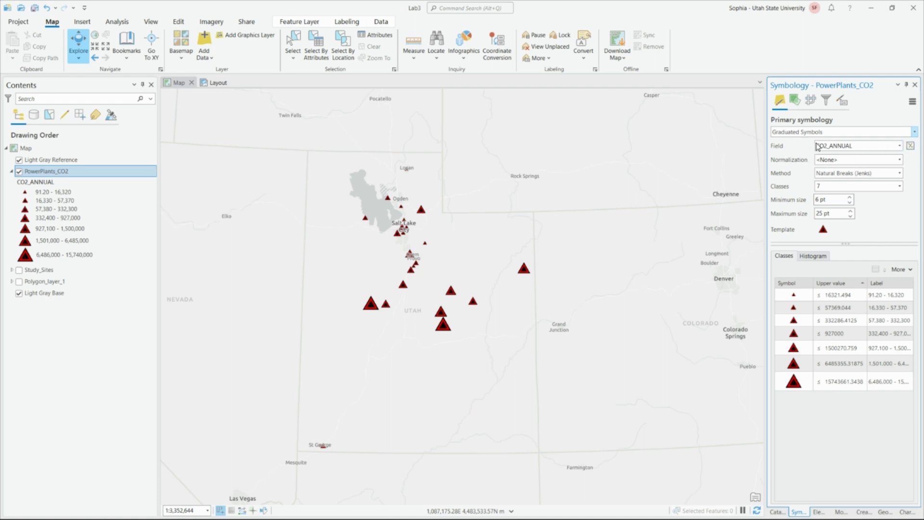
Step: Open the attribute table of the PowerPlants_CO2 layer
right_click(76, 172)
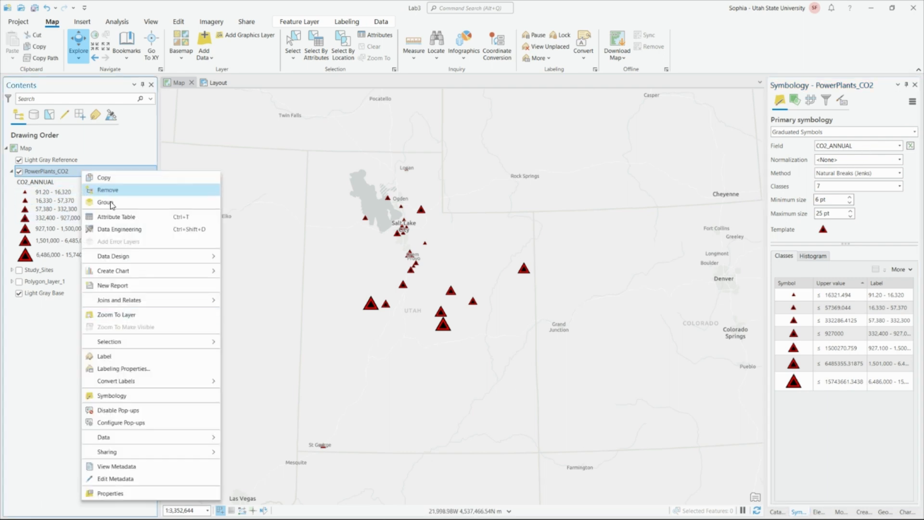
left_click(114, 220)
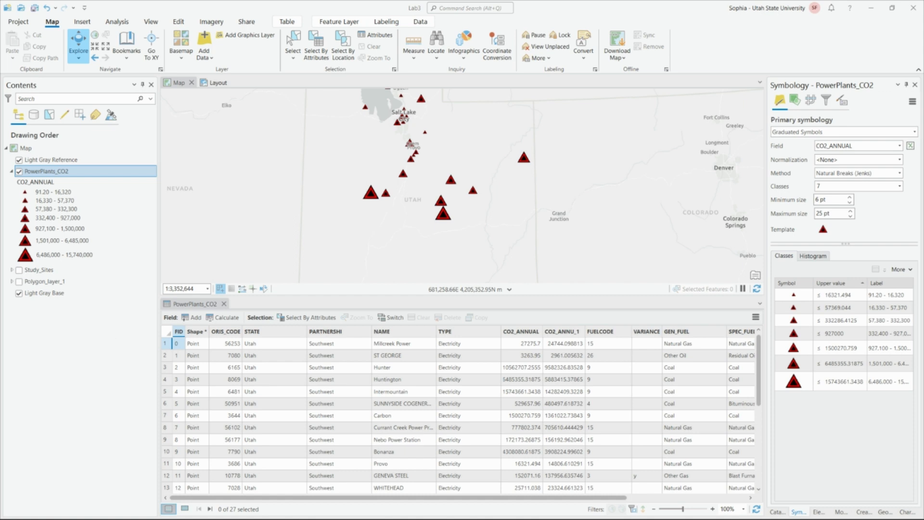
Step: Switch to Chrome and examine the Utah Power Plants CO2 dataset page and the field list on its layer service page
mouse_move(334, 516)
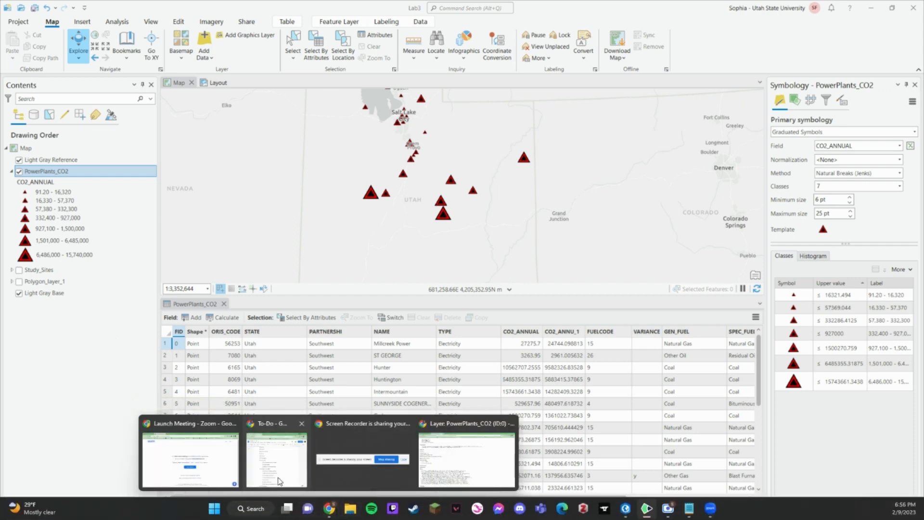
left_click(467, 458)
left_click(48, 7)
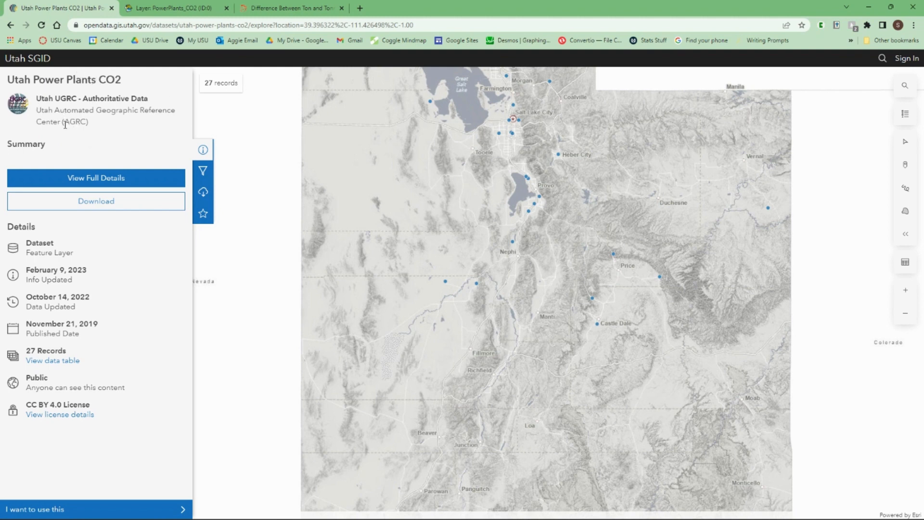
left_click_drag(64, 122, 99, 126)
left_click(99, 125)
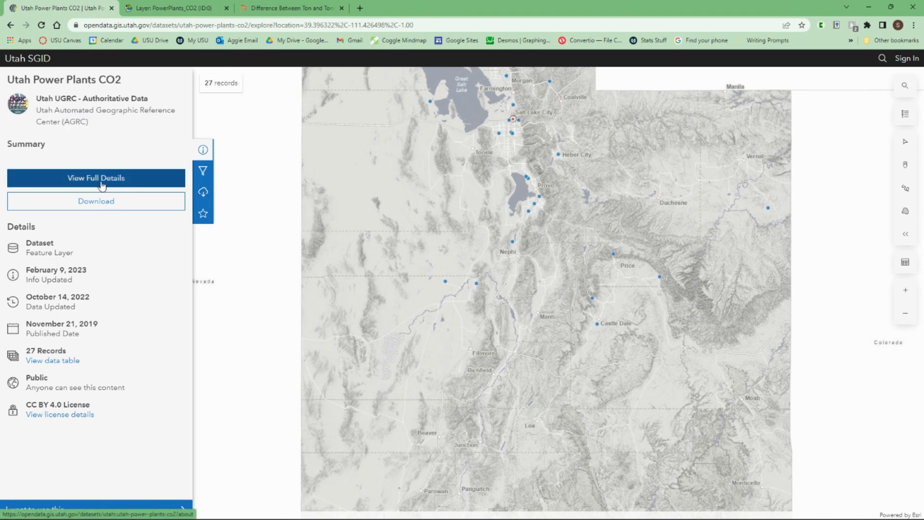
left_click(144, 8)
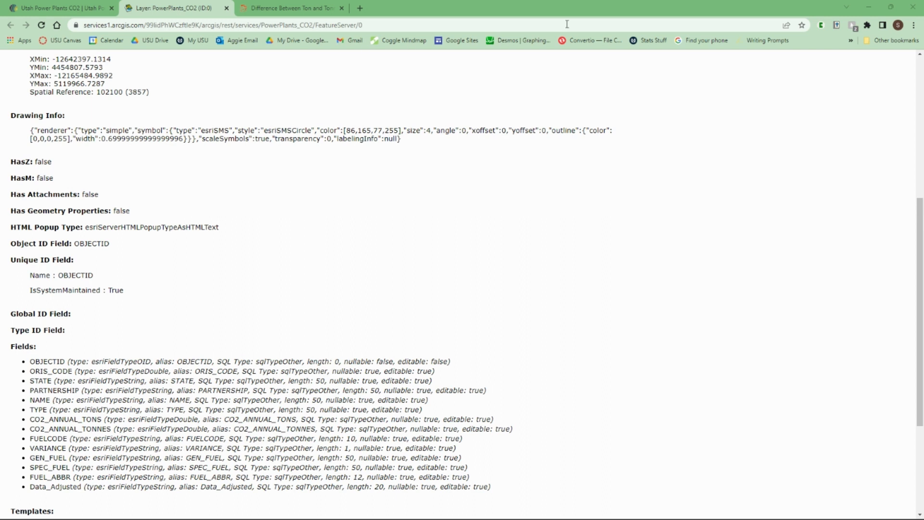
Step: Return to ArcGIS Pro and shrink the attribute table to give the map more height
left_click(869, 7)
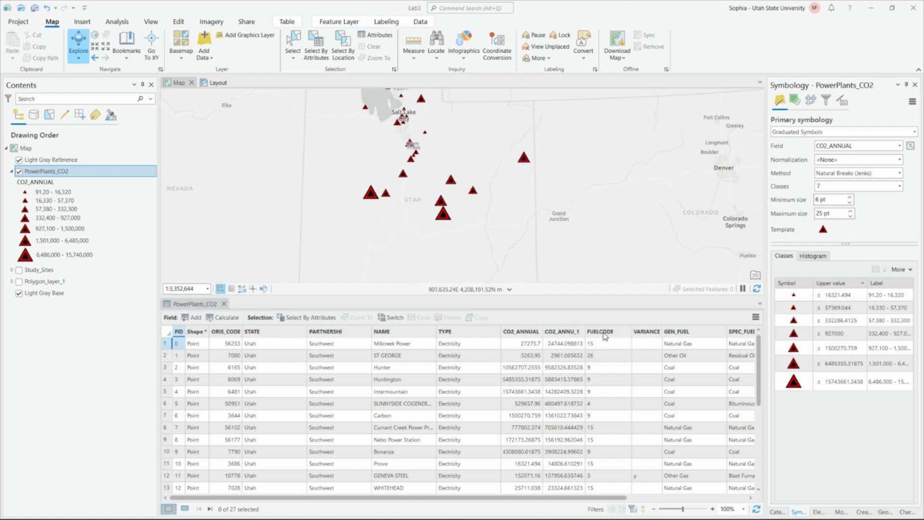
left_click_drag(595, 297, 589, 417)
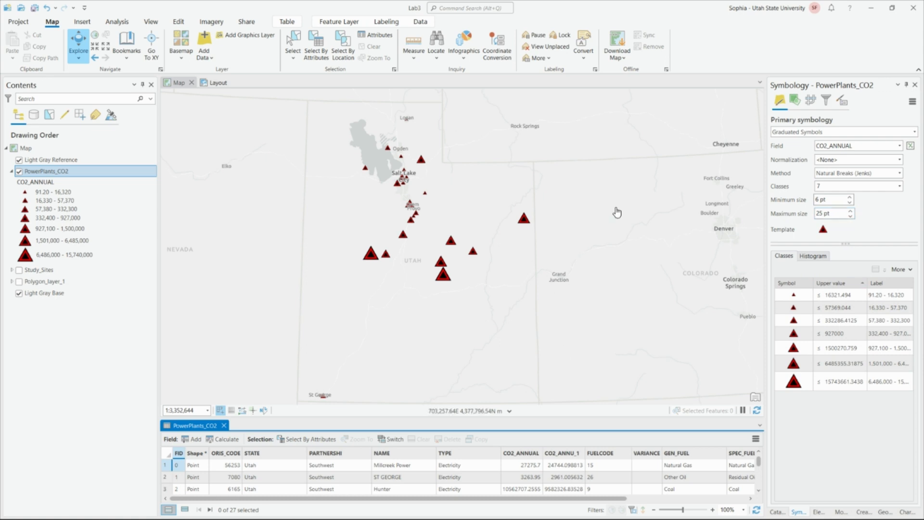
Step: Symbolize the PowerPlants_CO2 layer with Proportional Symbols based on the CO2_ANNUAL field
left_click(858, 132)
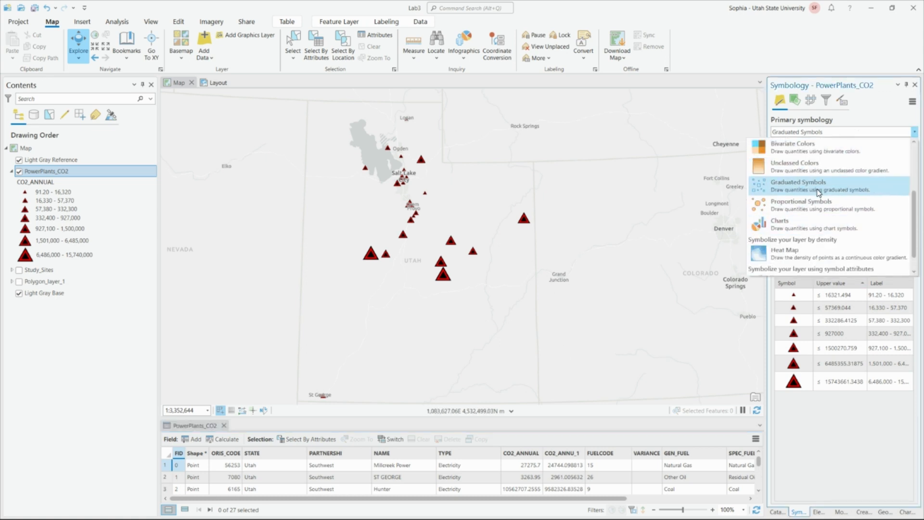
left_click(802, 202)
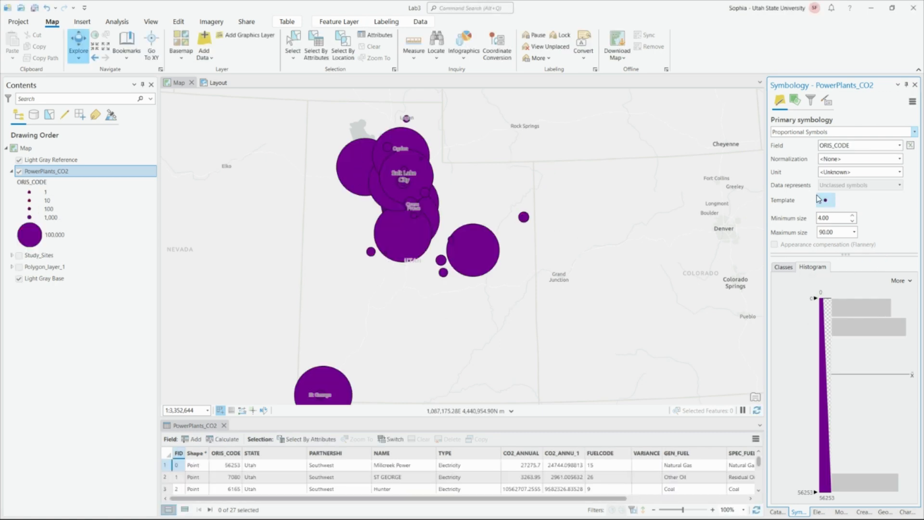
left_click(899, 145)
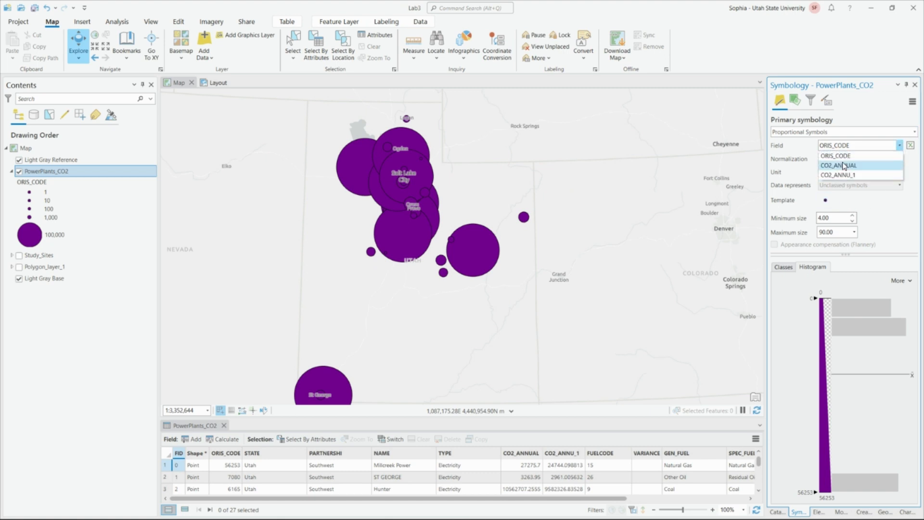
left_click(843, 165)
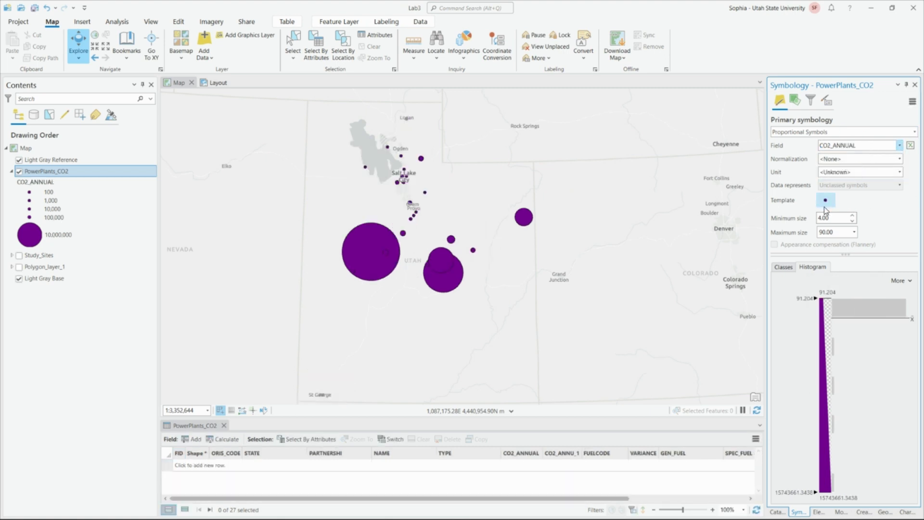
Step: Symbolize the PowerPlants_CO2 layer with Graduated Colors based on the CO2_ANNUAL field
left_click(817, 130)
scroll(813, 173, "up", 4)
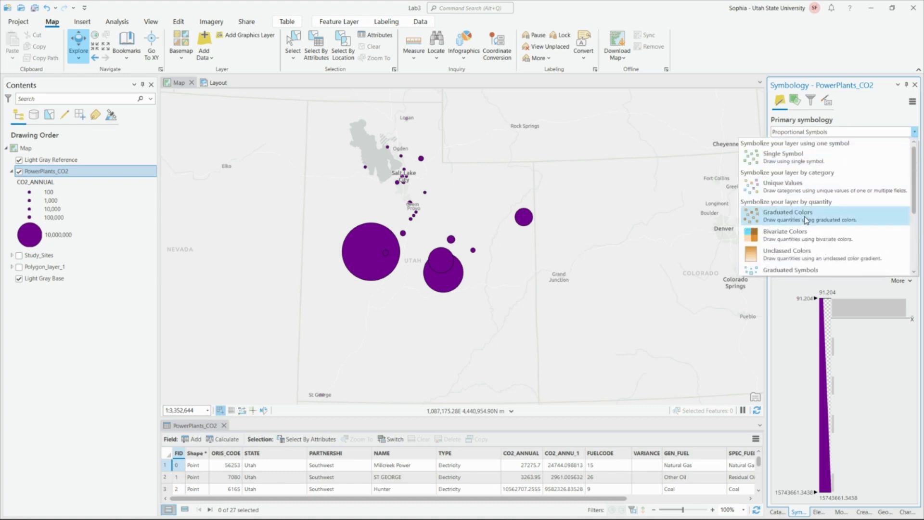
left_click(807, 217)
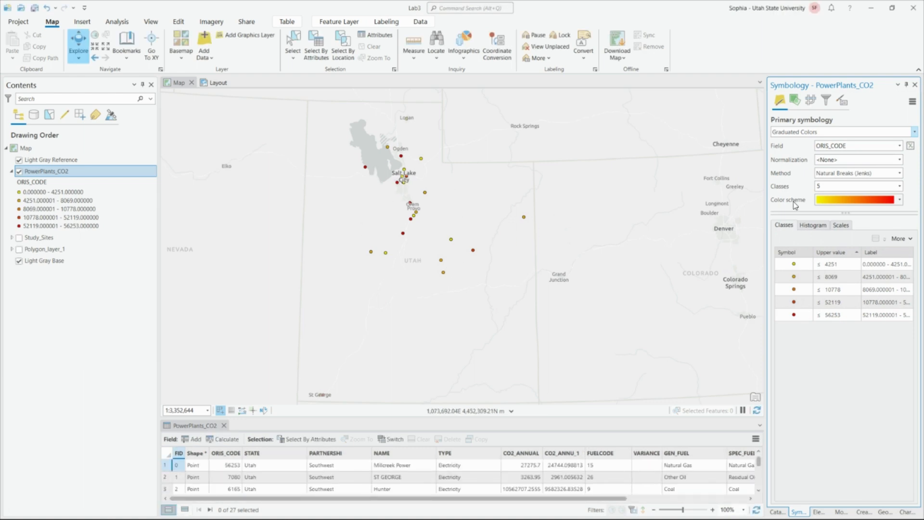
left_click(900, 146)
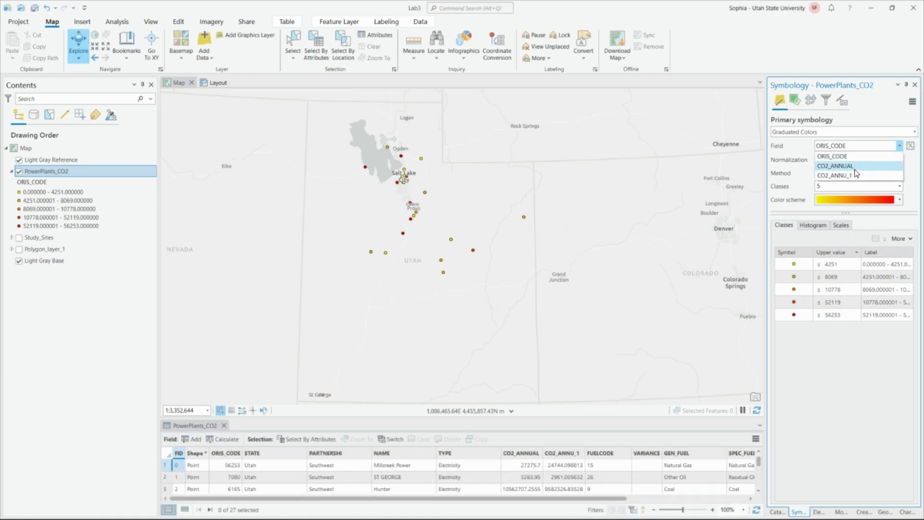
left_click(855, 168)
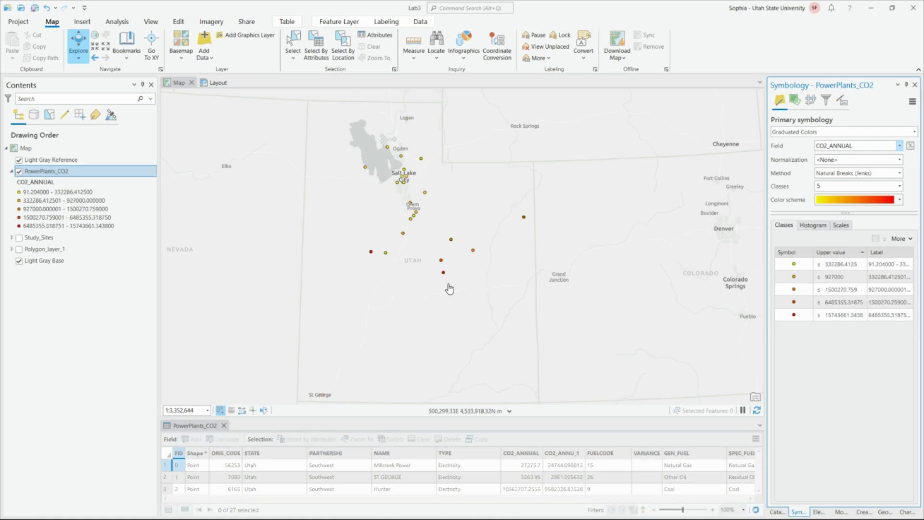
Step: Symbolize the PowerPlants_CO2 layer with Graduated Symbols based on the CO2_ANNUAL field
left_click(867, 134)
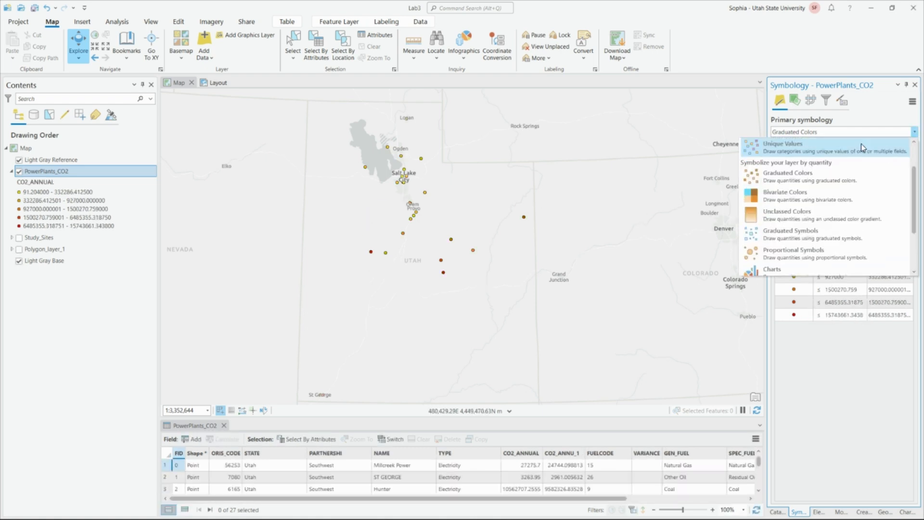
left_click(792, 227)
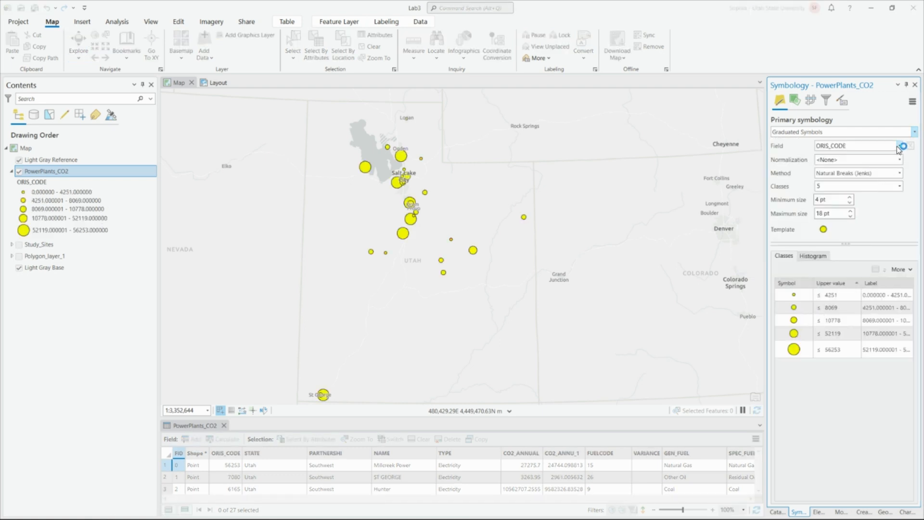
left_click(896, 145)
left_click(887, 168)
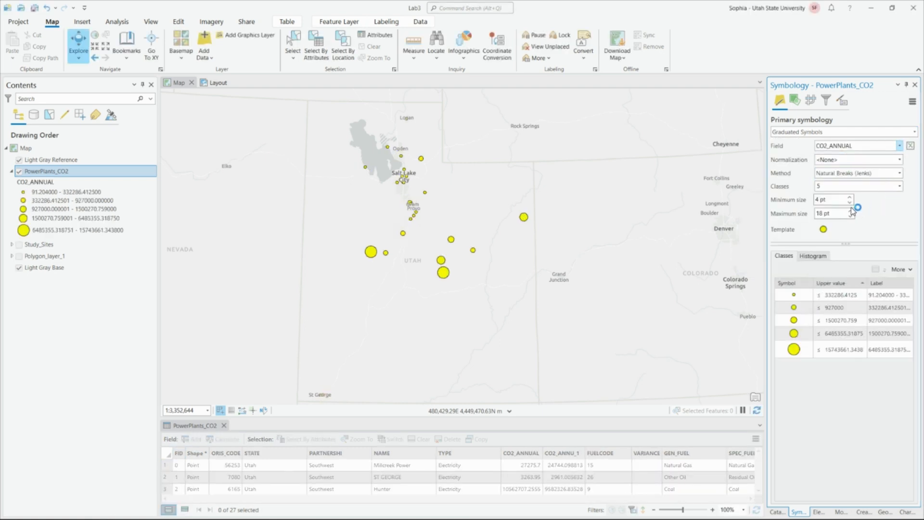
Step: Change the graduated symbols' template to Triangle 4 from the ArcGIS 2D symbols
left_click(824, 229)
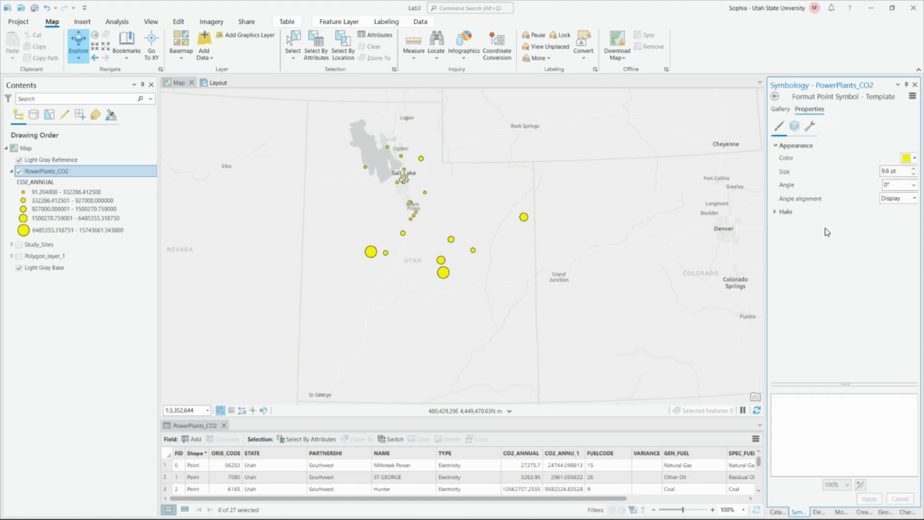
left_click(781, 109)
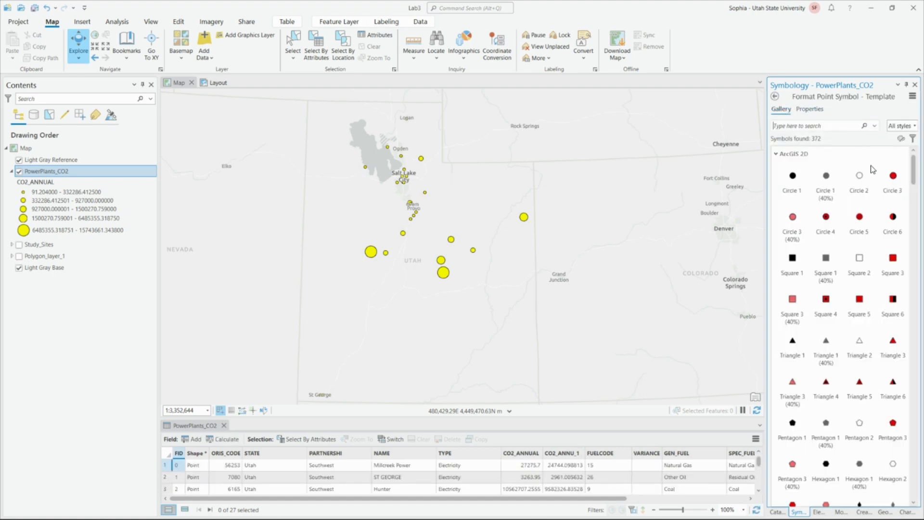
left_click(822, 391)
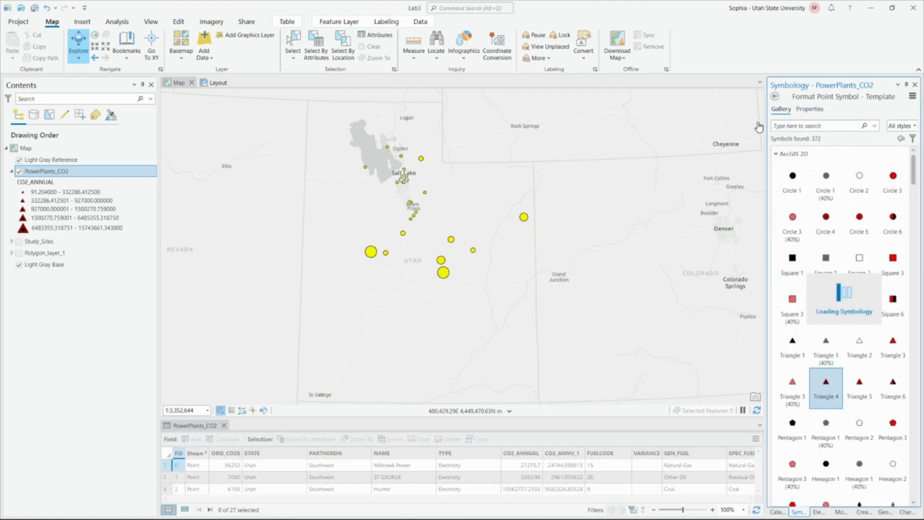
Step: Set the PowerPlants_CO2 graduated symbols to 7 classes with a minimum size of 6 pt and a maximum size of 25 pt
left_click(775, 96)
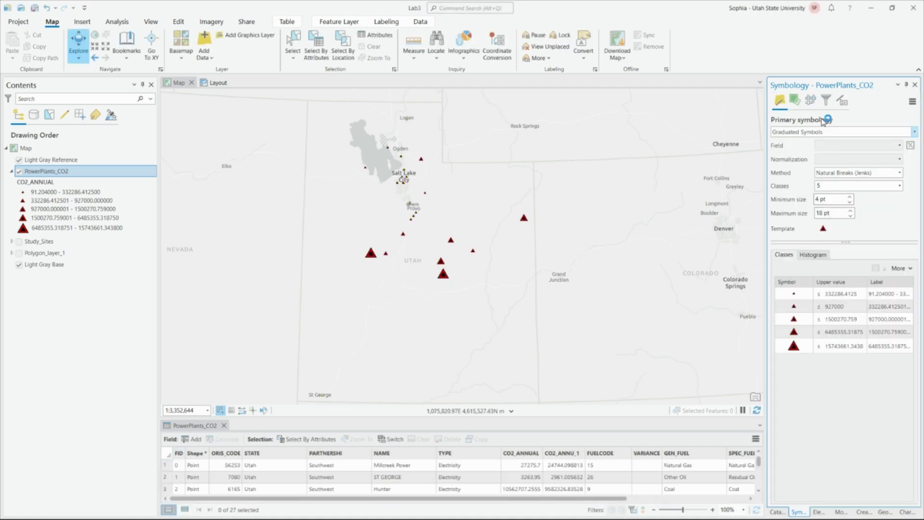
left_click(903, 189)
left_click(846, 215)
left_click(851, 198)
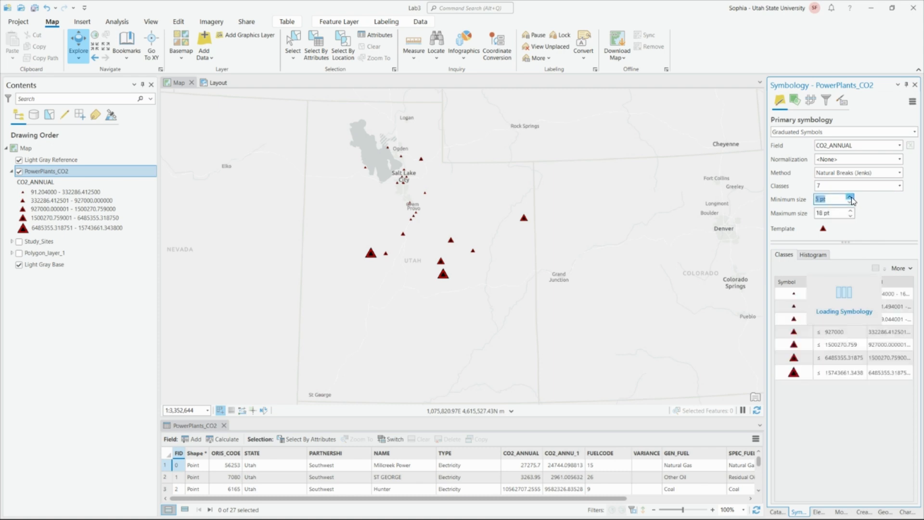
left_click(850, 197)
left_click(850, 211)
left_click(851, 211)
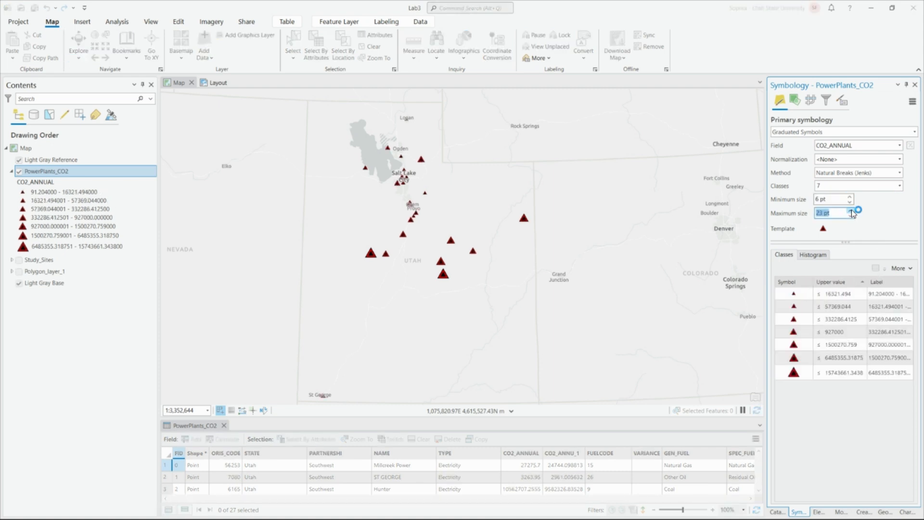
left_click(851, 211)
left_click(850, 211)
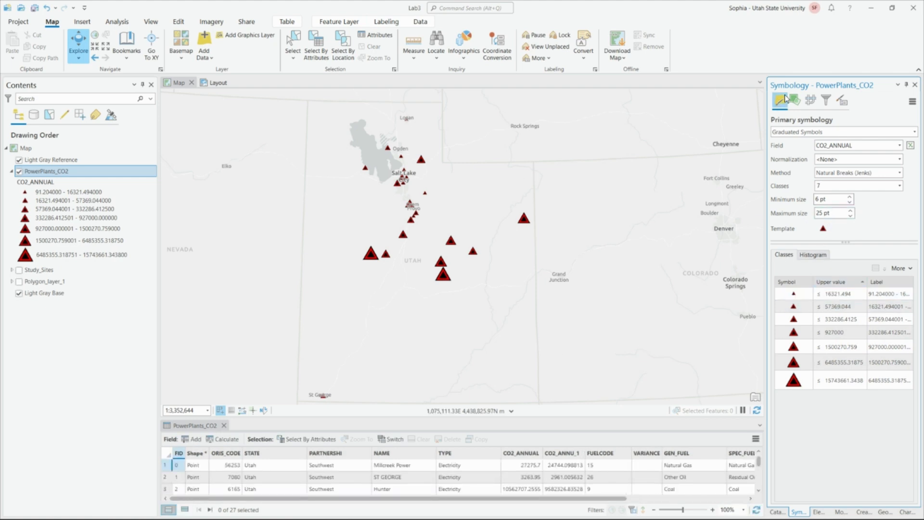
Step: Format the PowerPlants_CO2 class labels with 4 significant digits and thousands separators
left_click(843, 103)
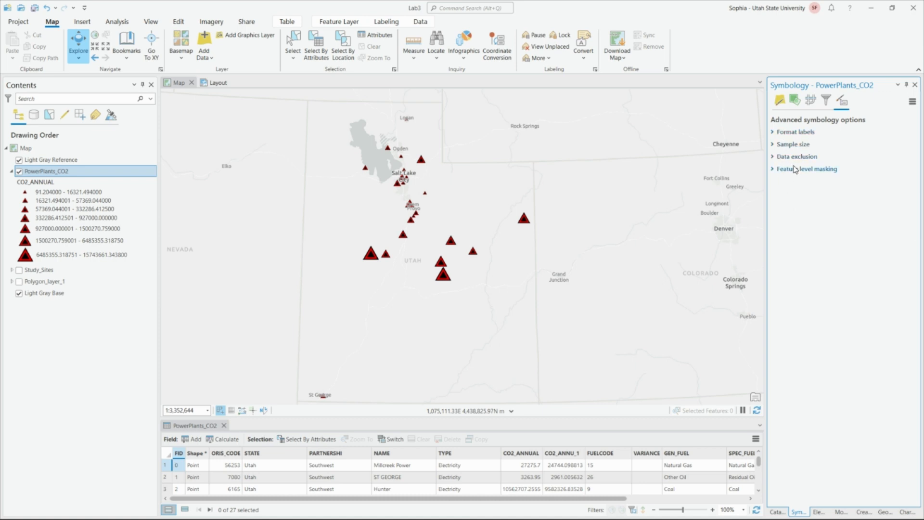
left_click(802, 137)
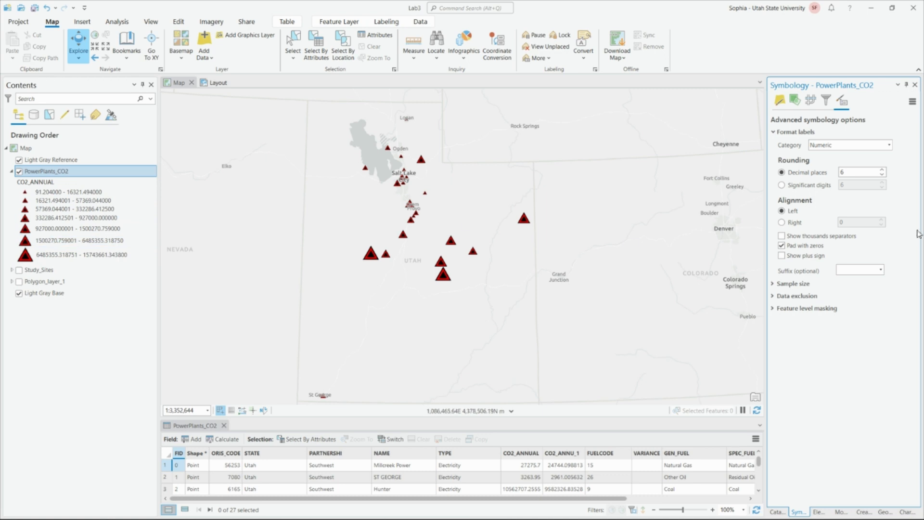
left_click(782, 186)
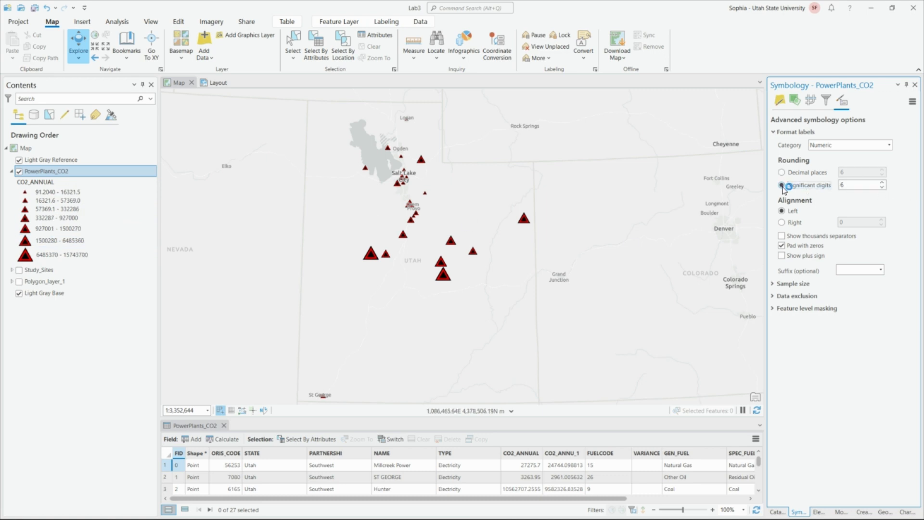
left_click(883, 188)
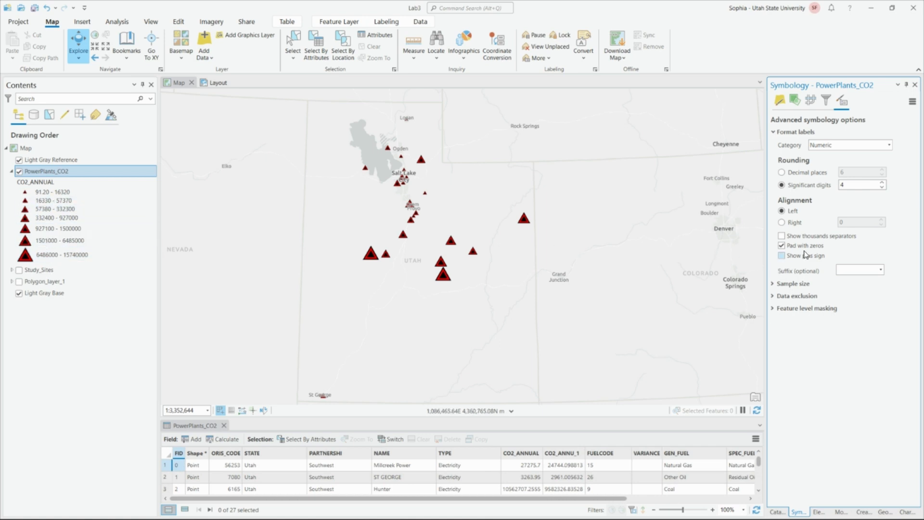
left_click(782, 235)
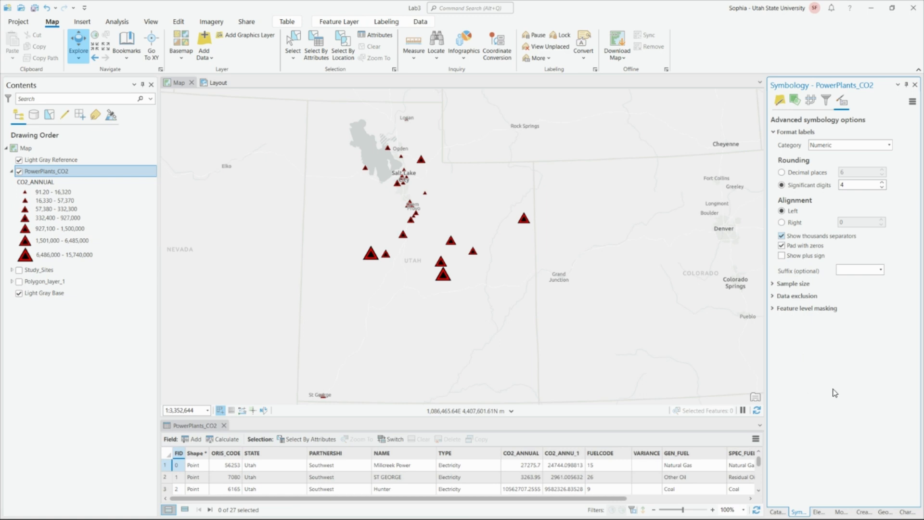
Step: Close the PowerPlants_CO2 attribute table and create a new ANSI portrait layout in Letter size, 8.5 x 11 inches
left_click(221, 427)
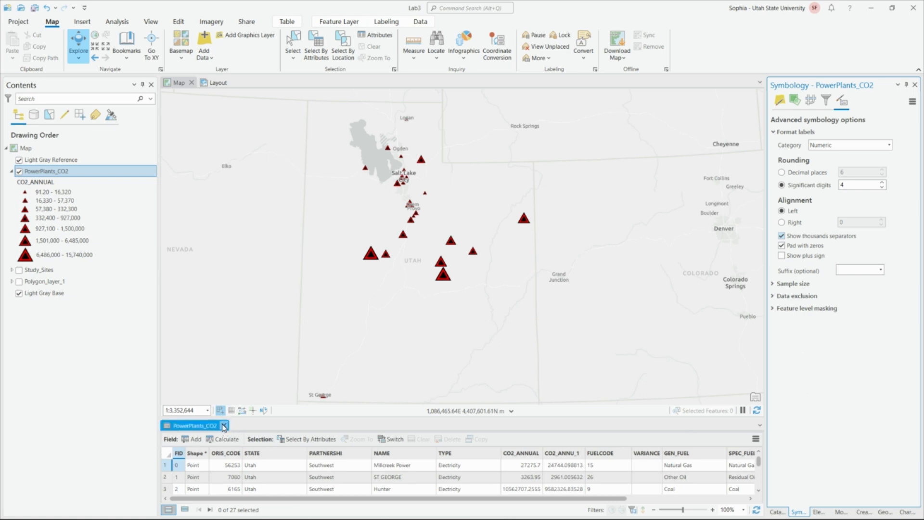
left_click(224, 426)
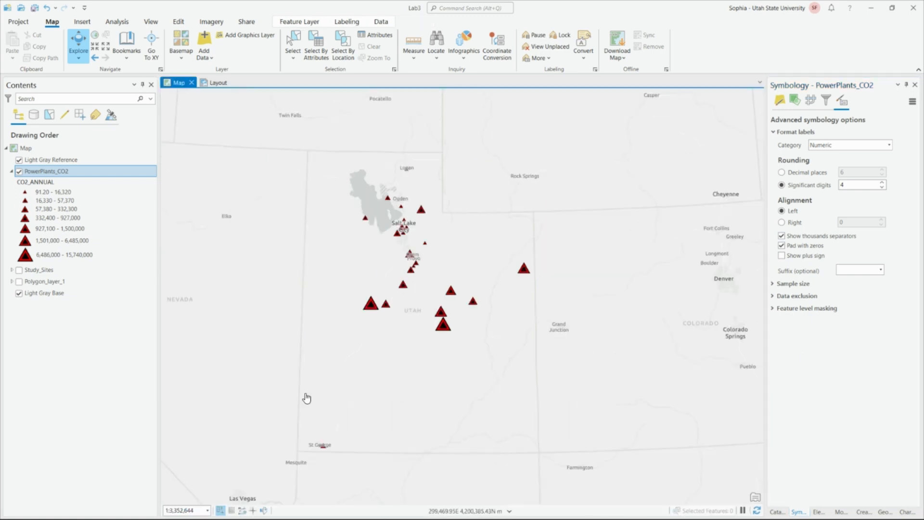
left_click(82, 22)
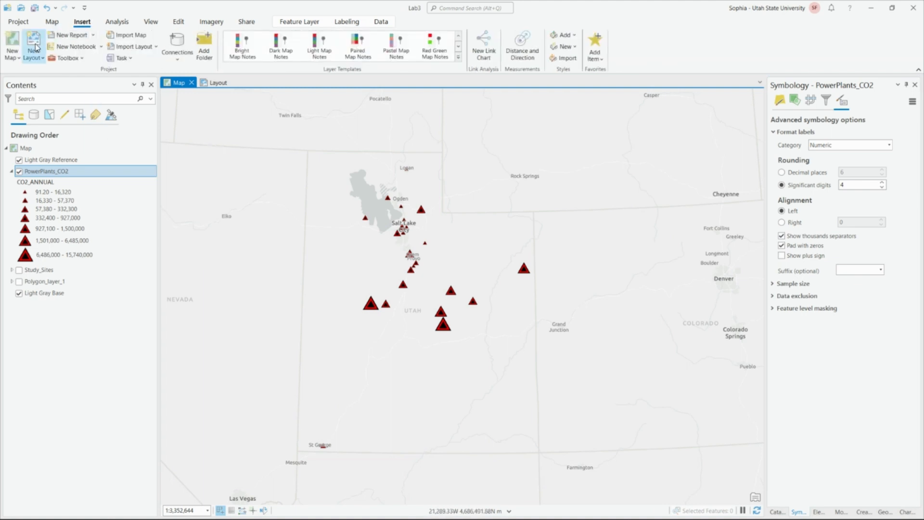
left_click(36, 46)
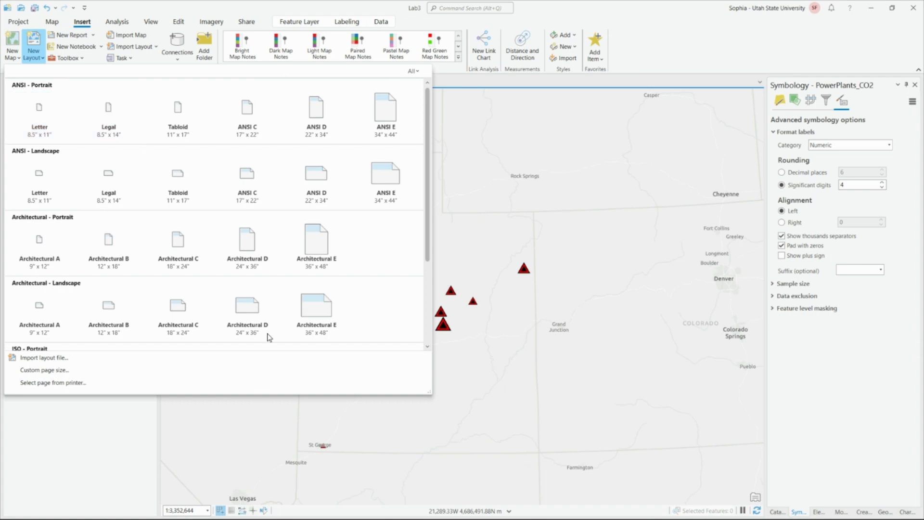
left_click(21, 108)
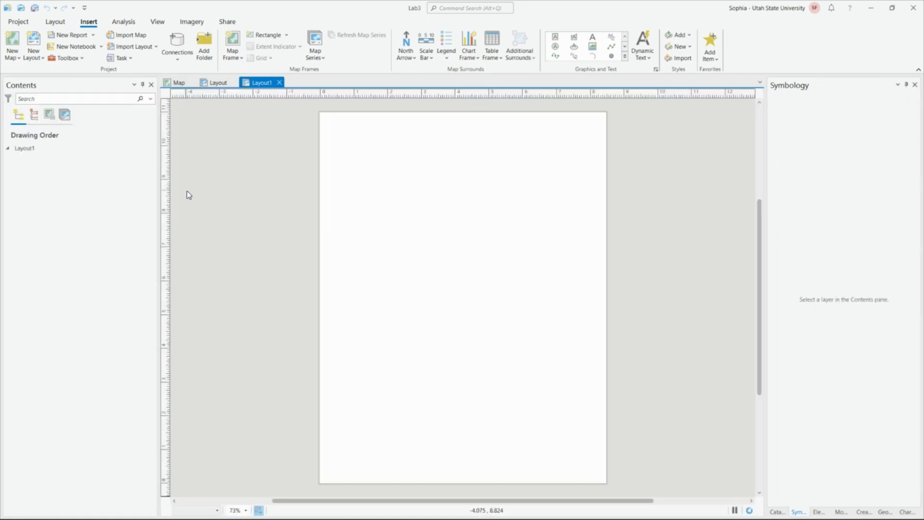
Step: Insert a map frame showing the 1:3,352,644 map view so that it fills the whole layout page
left_click(233, 48)
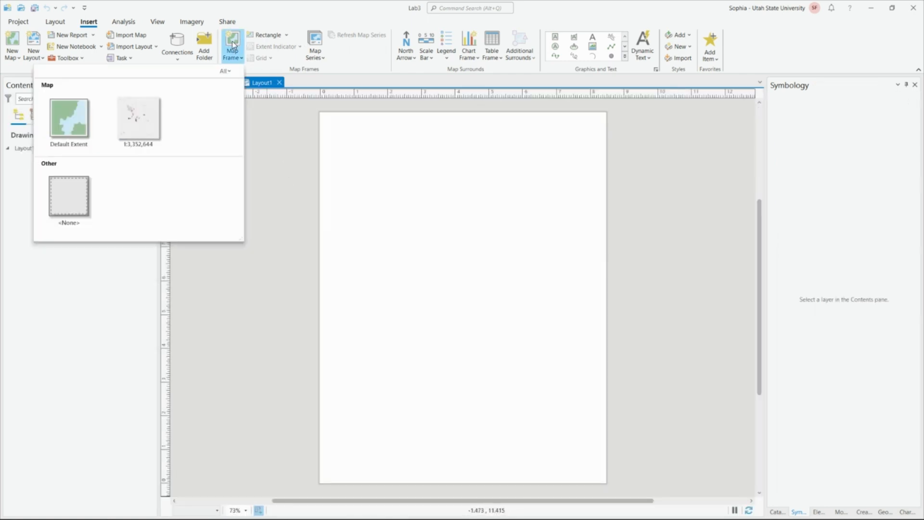
left_click(128, 113)
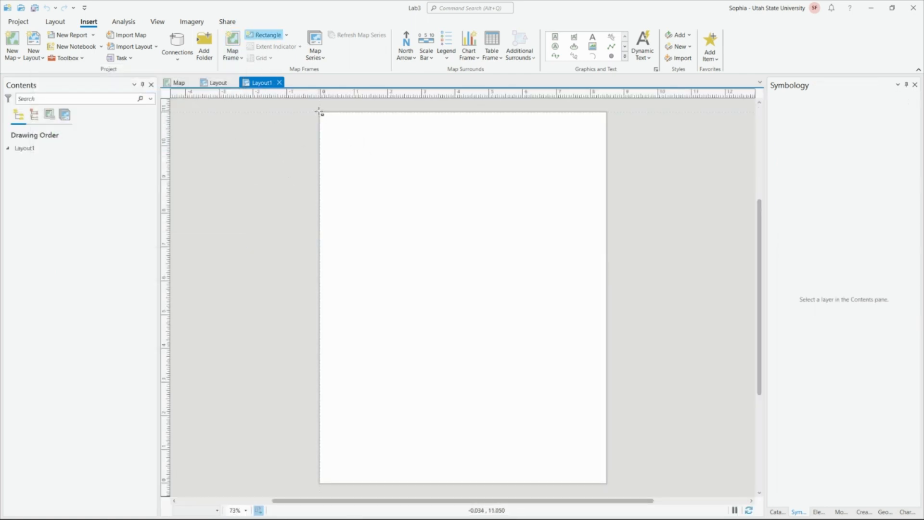
mouse_move(319, 112)
left_mouse_down()
mouse_move(437, 278)
mouse_move(606, 483)
left_mouse_up()
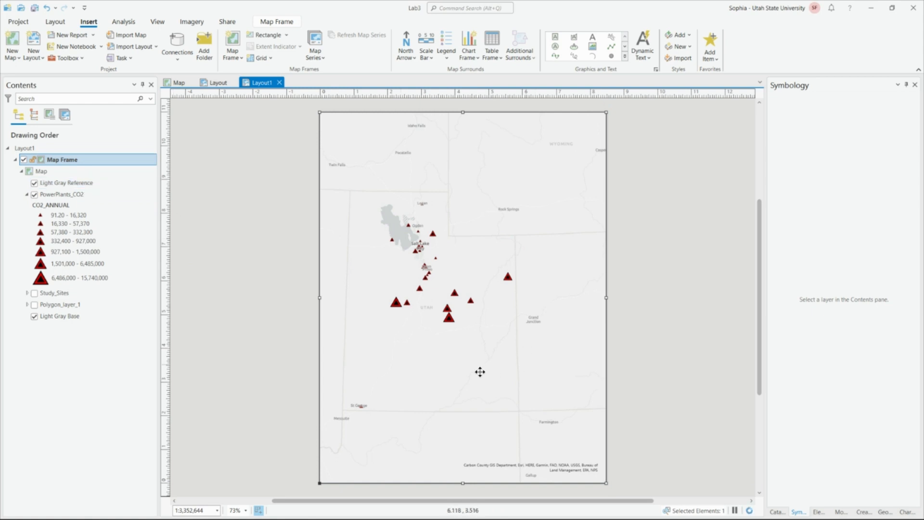
mouse_move(472, 361)
left_mouse_down()
mouse_move(530, 344)
mouse_move(462, 362)
left_mouse_up()
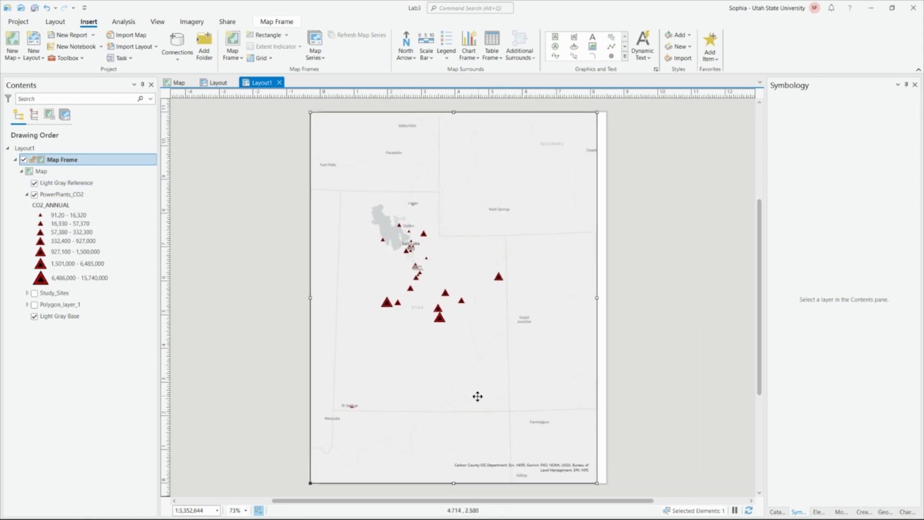
Step: Activate the map frame and zoom its map to the extent of the PowerPlants_CO2 layer
right_click(481, 341)
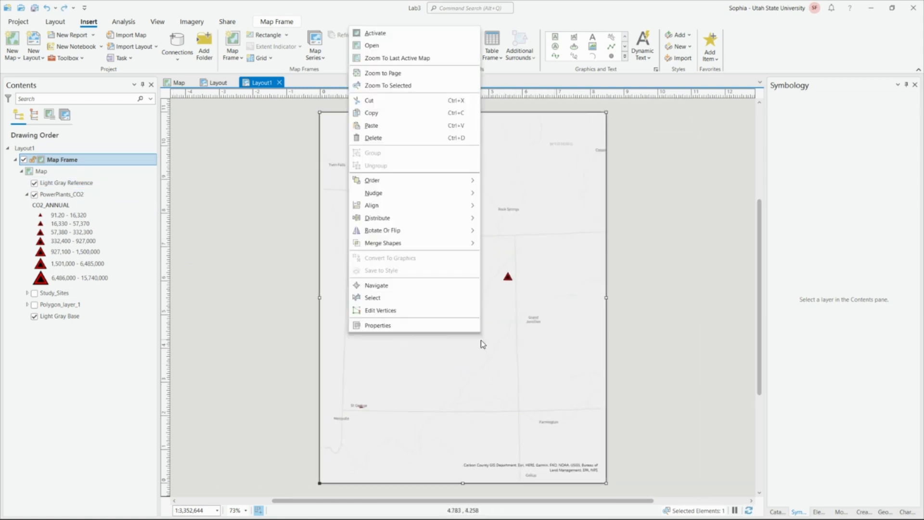
left_click(406, 34)
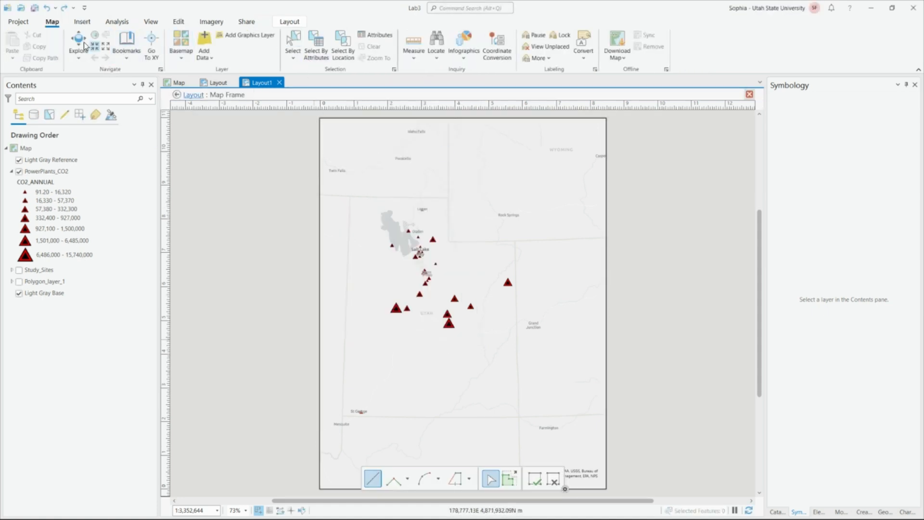
left_click(84, 47)
left_click_drag(381, 261, 400, 268)
scroll(400, 268, "up", 2)
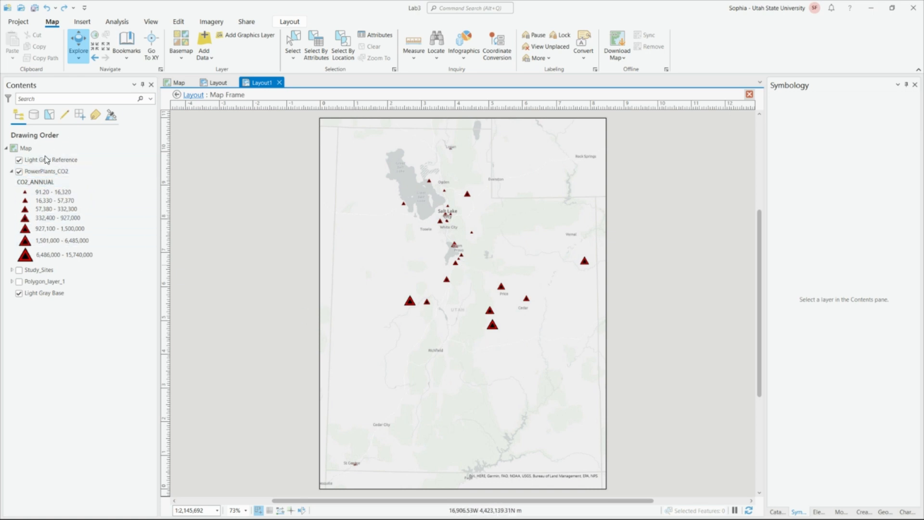
right_click(48, 171)
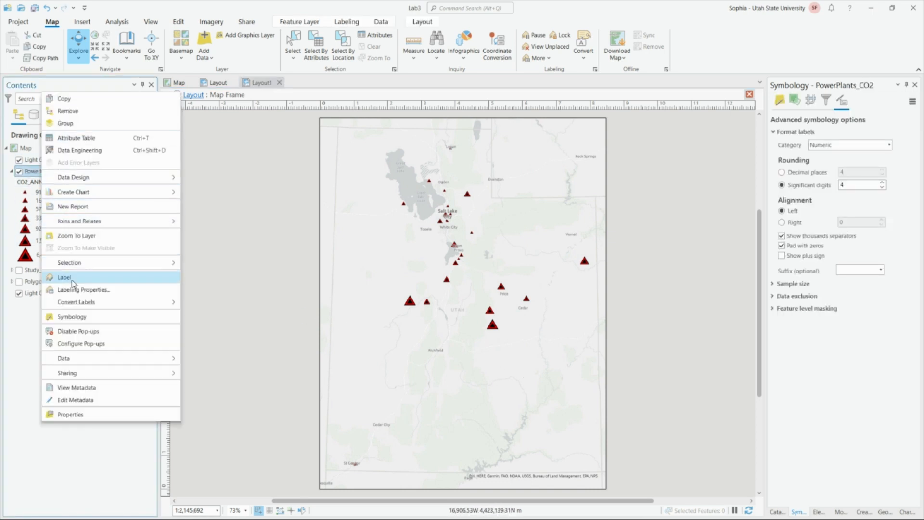
left_click(75, 235)
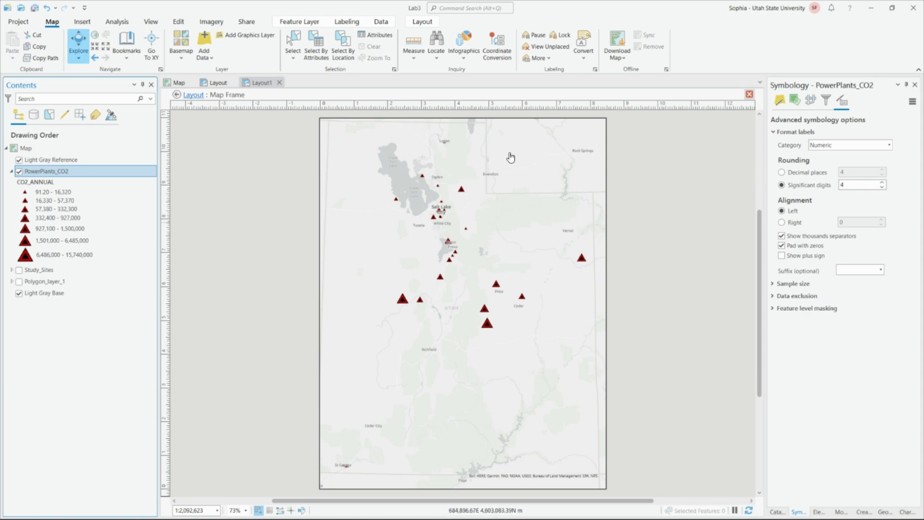
Step: Close the map frame's activation and return to editing the layout page
left_click(422, 21)
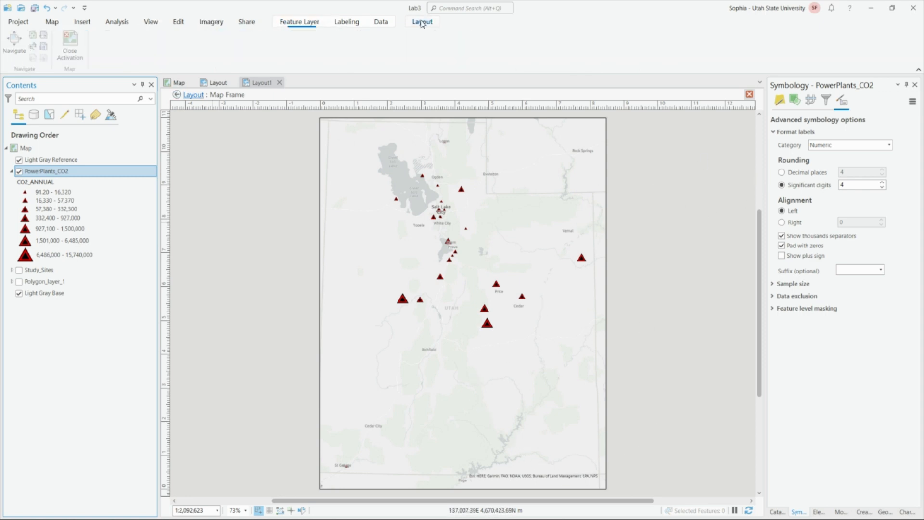
left_click(153, 24)
left_click(177, 23)
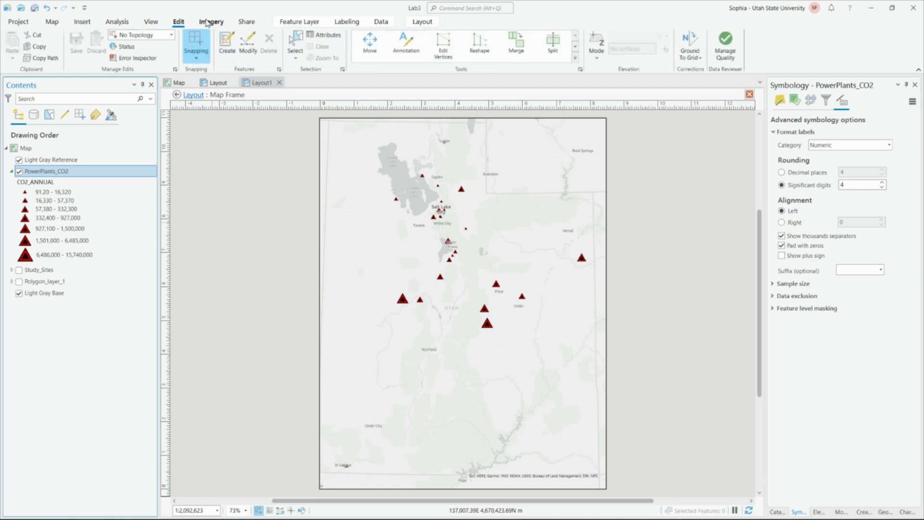
left_click(207, 24)
left_click(291, 22)
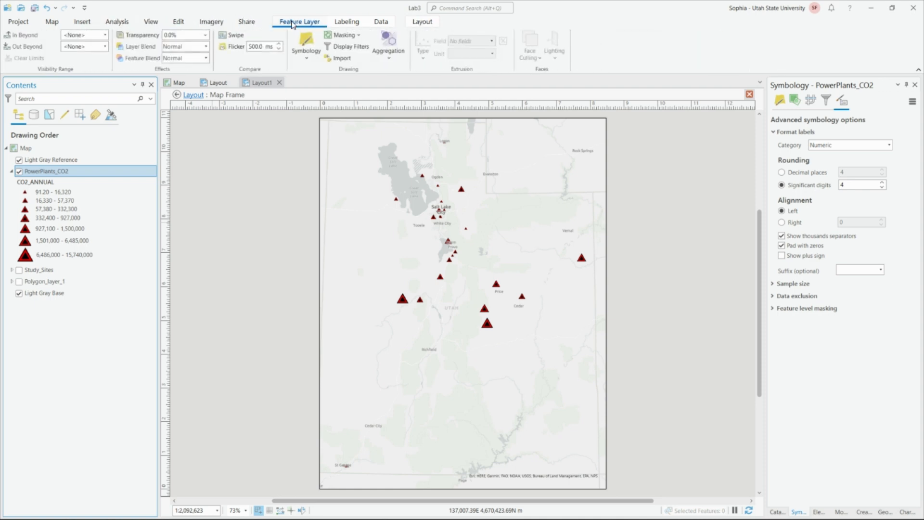
left_click(339, 22)
left_click(89, 24)
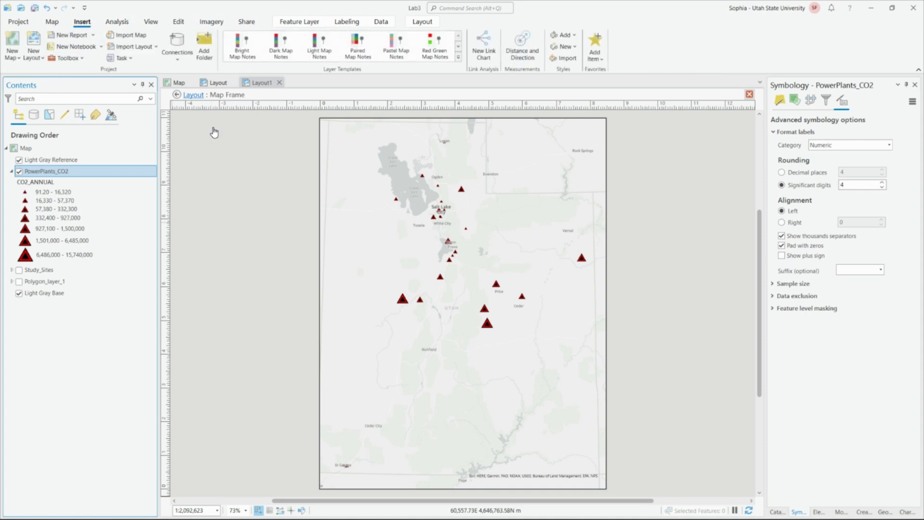
left_click(192, 94)
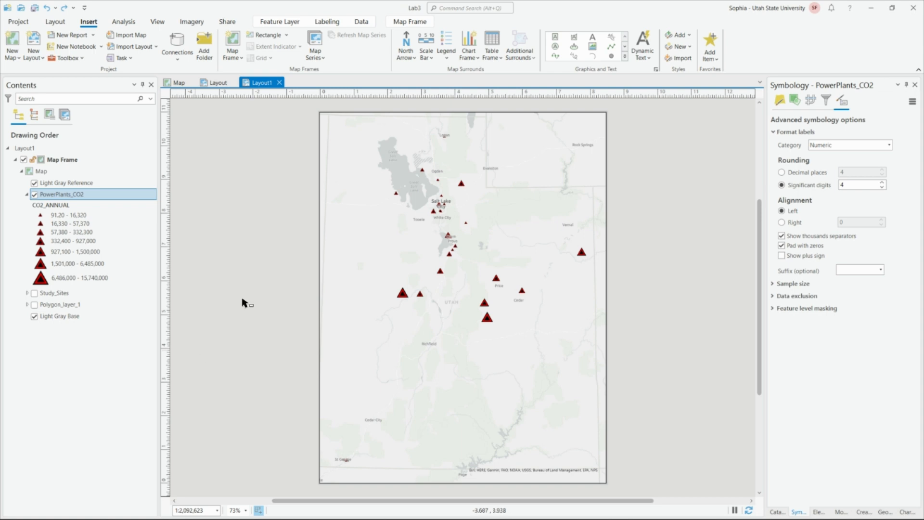
Step: Review the Annual CO2 Emissions legend's item properties and text symbol settings, and the available legend styles
mouse_move(634, 496)
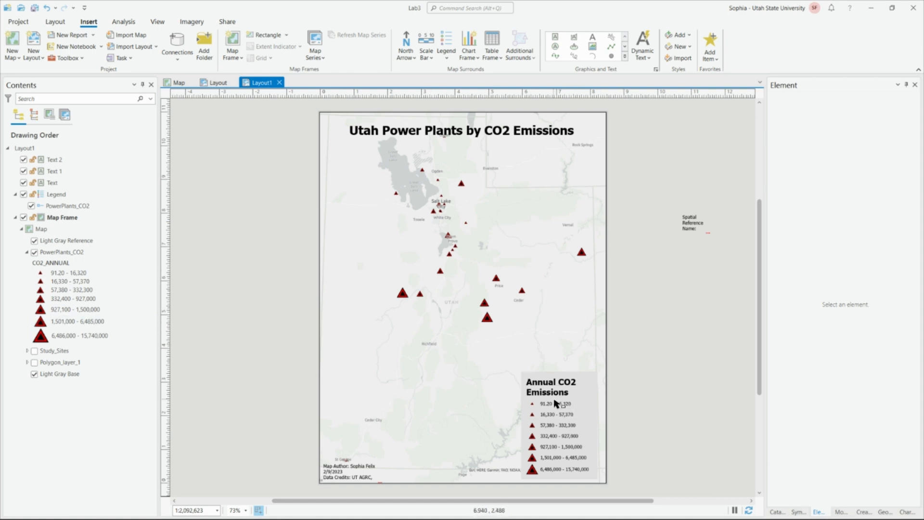
left_click(94, 252)
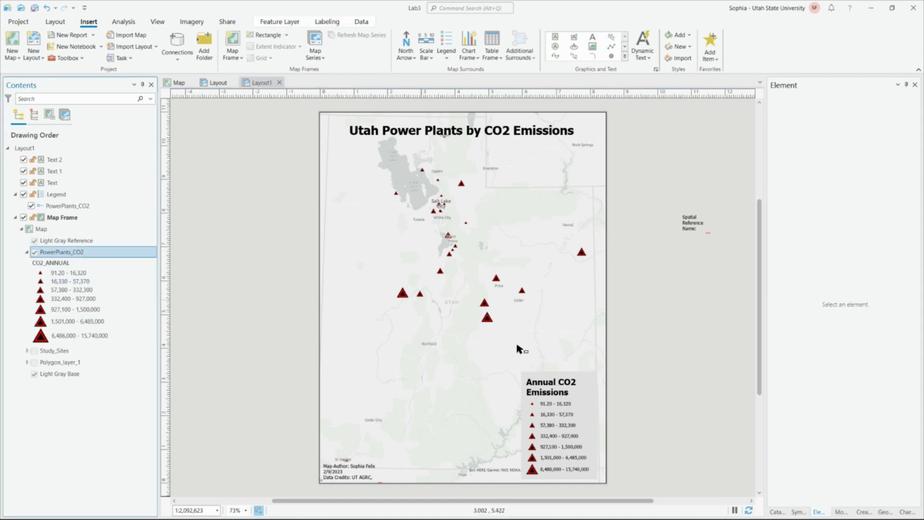
left_click(577, 415)
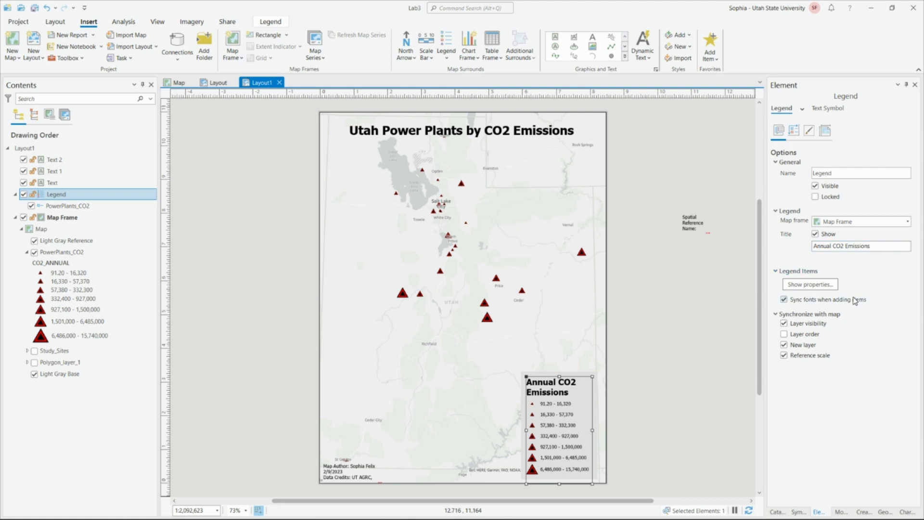
left_click(799, 285)
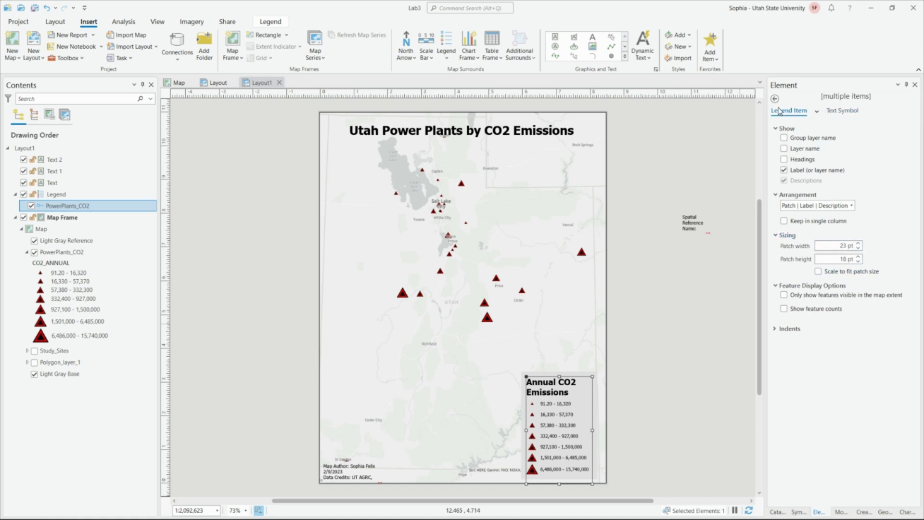
left_click(855, 113)
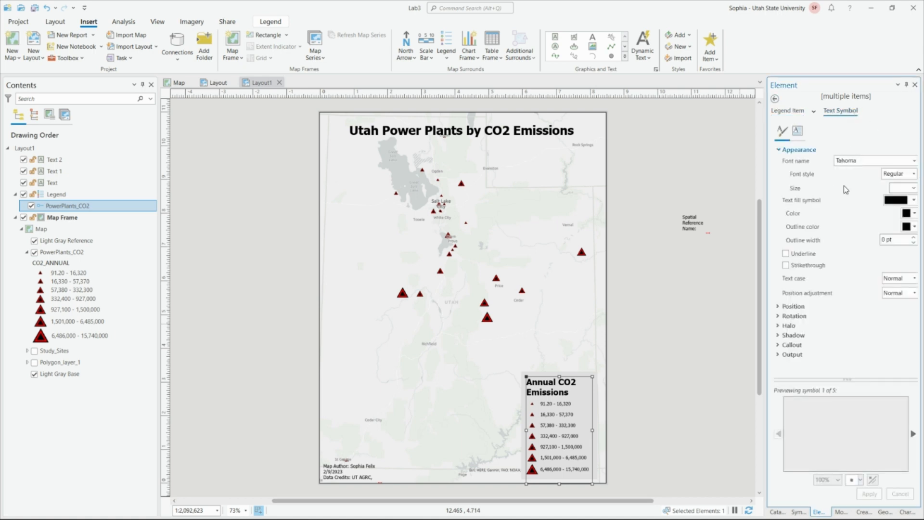
left_click(780, 109)
left_click(776, 99)
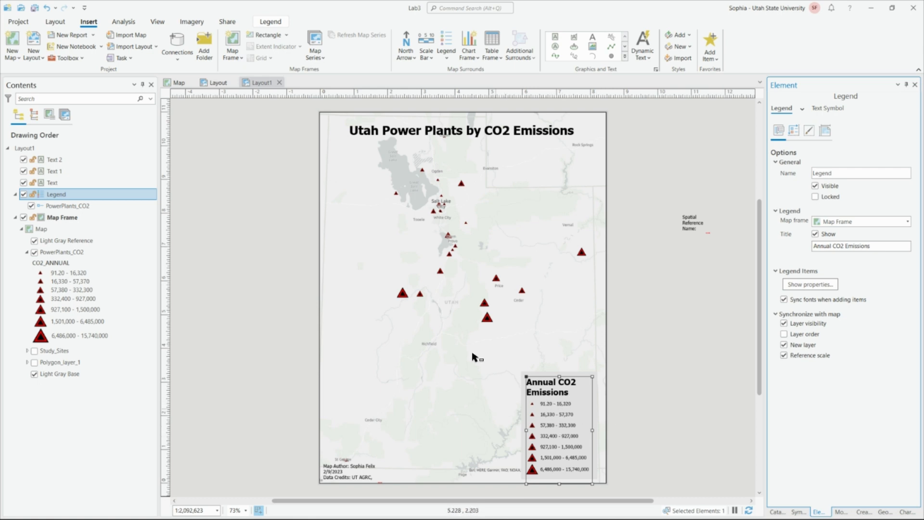
left_click(448, 58)
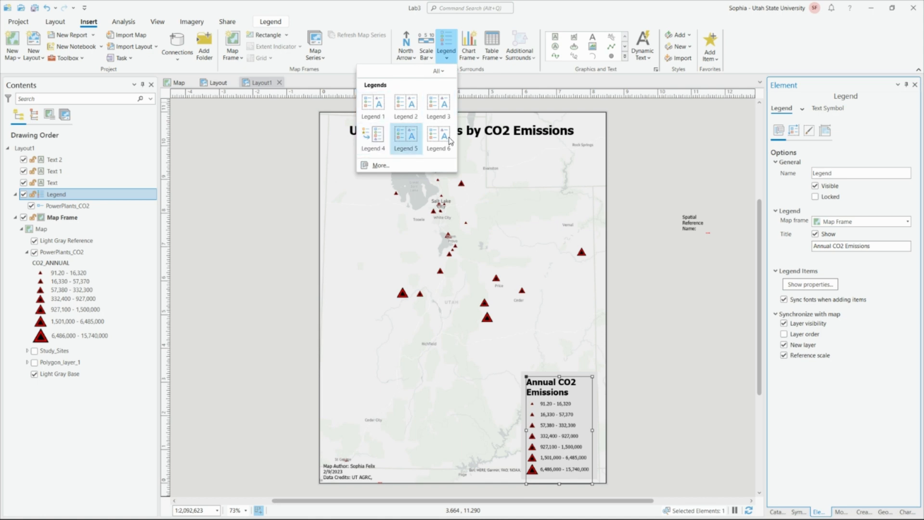
left_click(373, 104)
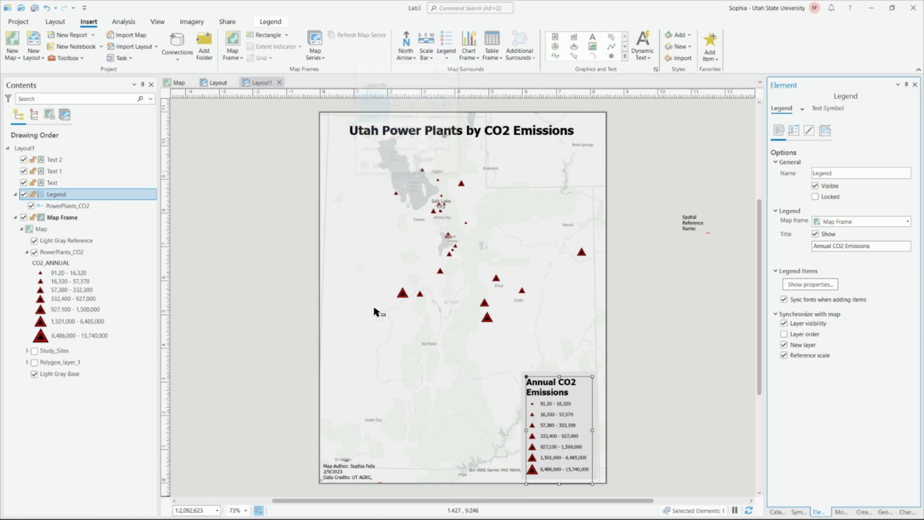
left_click_drag(372, 332, 468, 403)
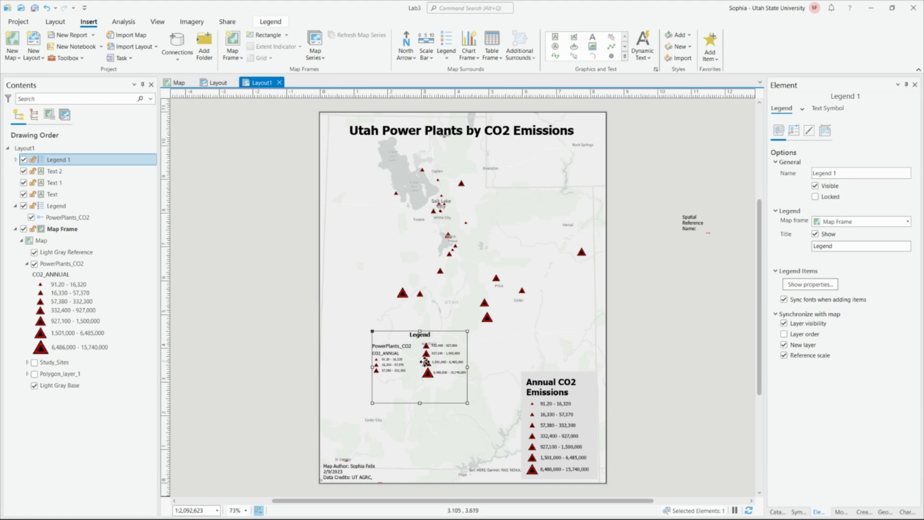
key("Delete")
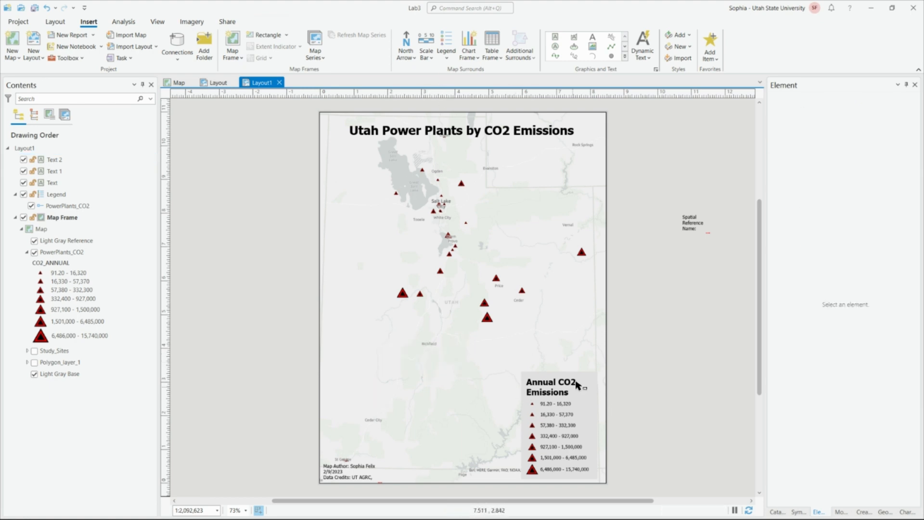
Step: Insert the layout's Service Layer Credits as a dynamic text box over the lower part of the map, beside the legend
left_click(354, 474)
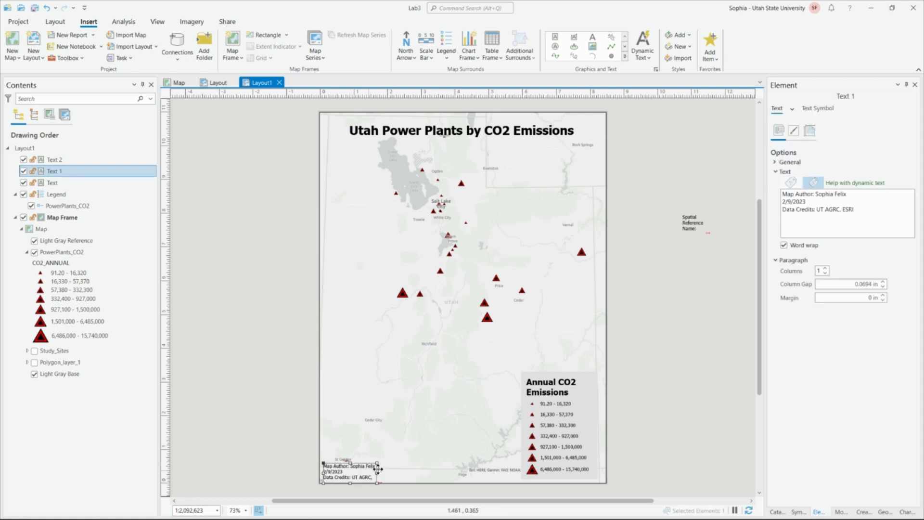
left_click(660, 255)
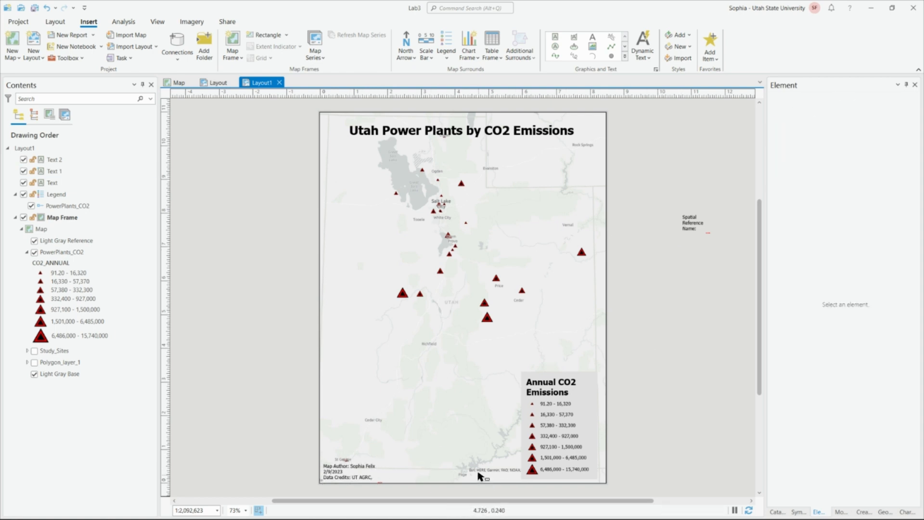
scroll(462, 469, "up", 5)
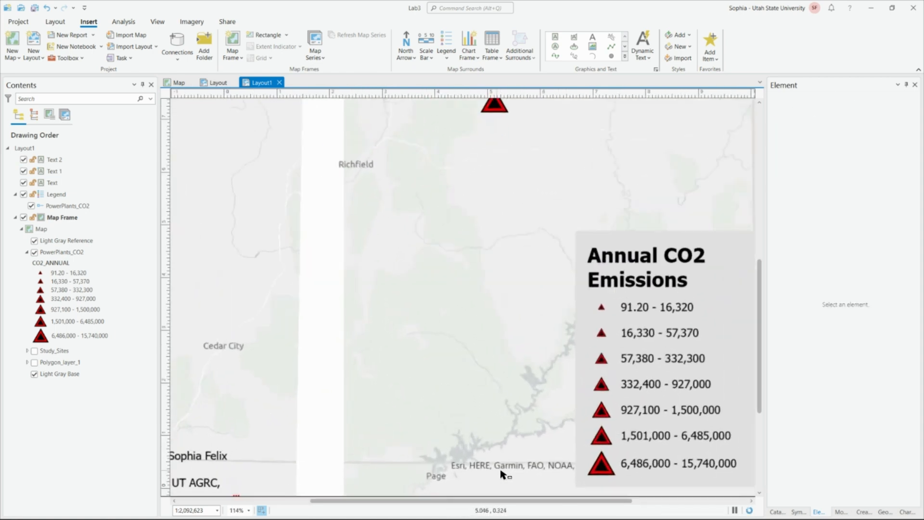
left_click(643, 48)
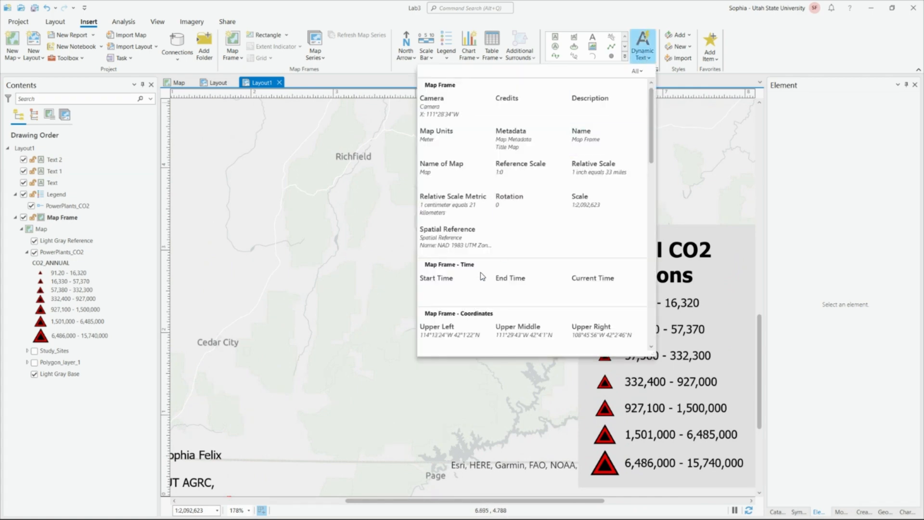
scroll(514, 247, "down", 2)
scroll(514, 247, "down", 4)
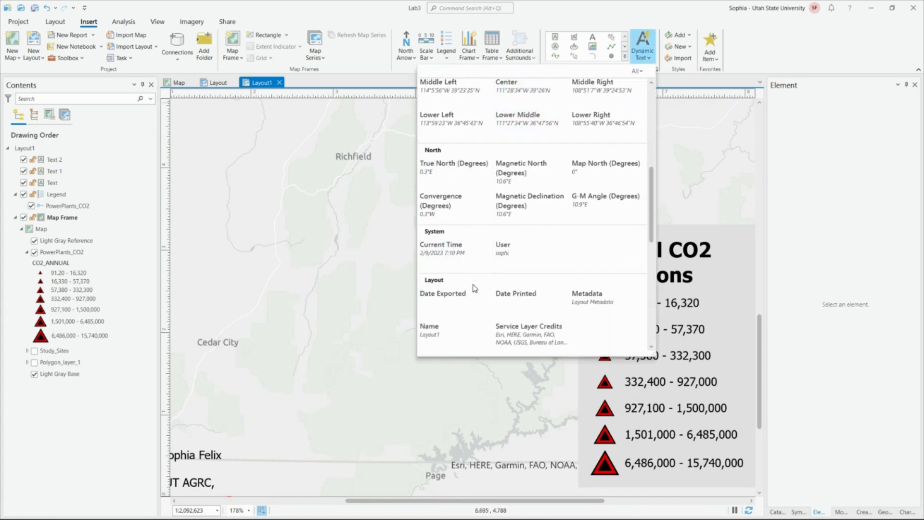
scroll(483, 285, "down", 3)
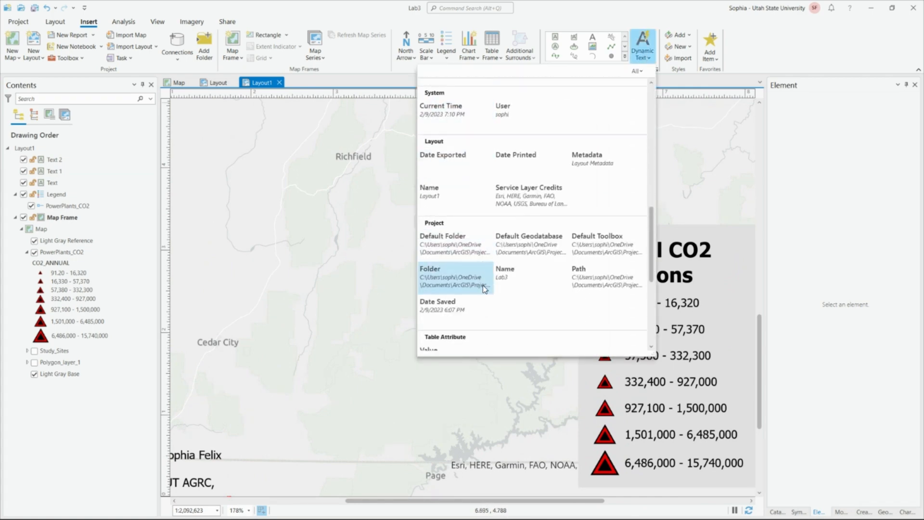
left_click(531, 189)
left_click_drag(407, 390, 556, 433)
Step: Move the service layer credits text off the map into the empty area beyond the page's right edge
scroll(529, 422, "down", 4)
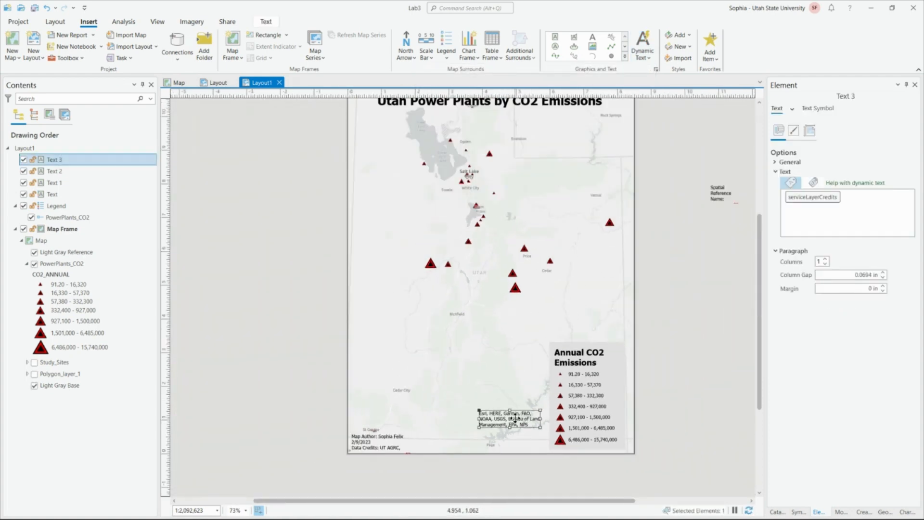
left_click_drag(743, 333, 742, 332)
scroll(640, 426, "up", 2)
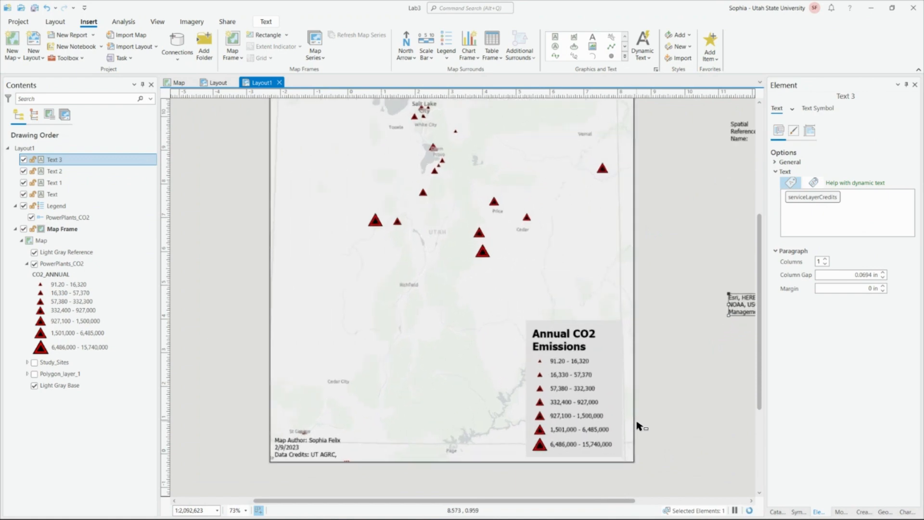
scroll(641, 426, "down", 2)
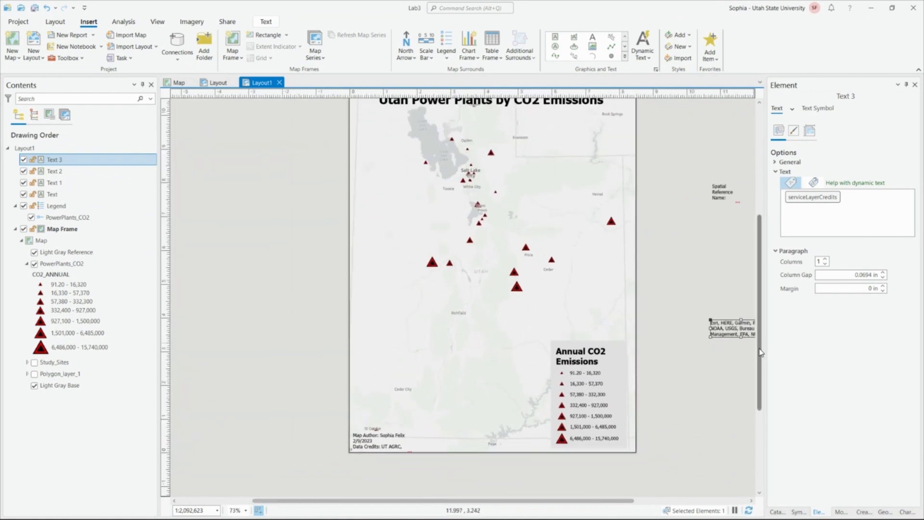
scroll(674, 452, "down", 2)
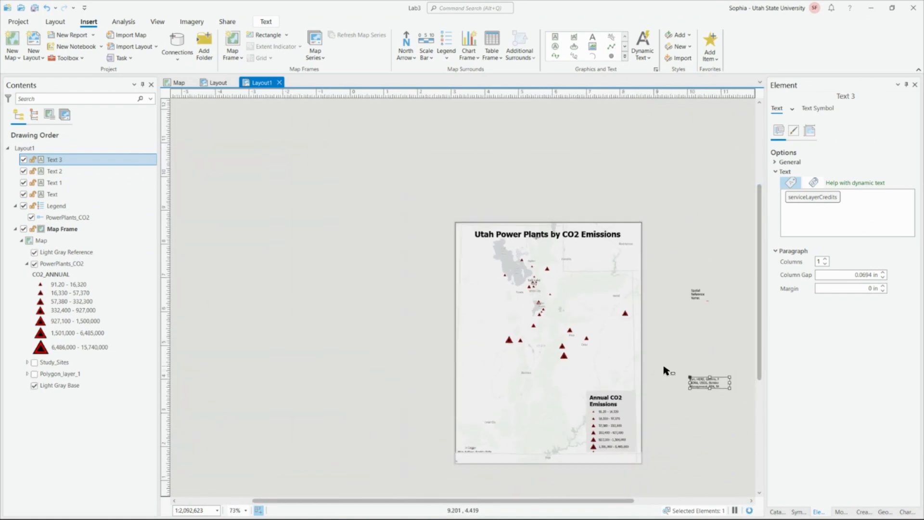
scroll(640, 428, "up", 2)
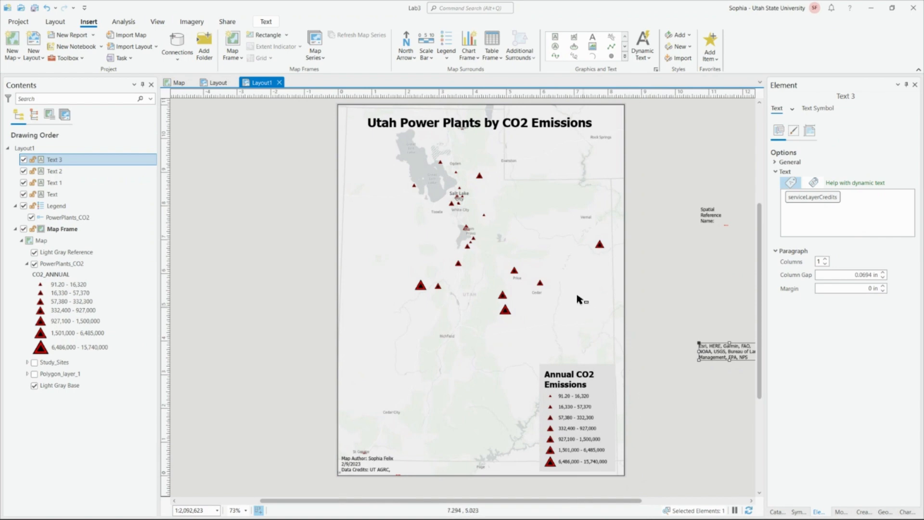
left_click(643, 48)
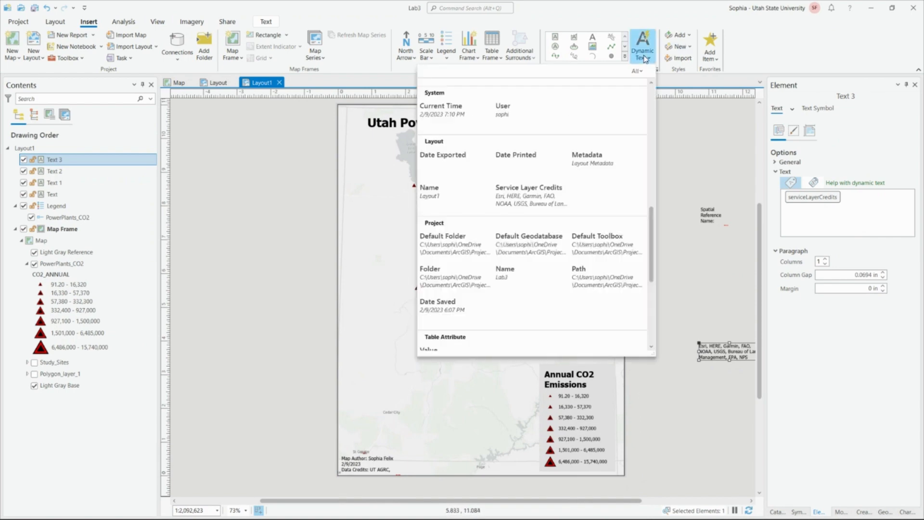
scroll(578, 160, "up", 5)
left_click(547, 108)
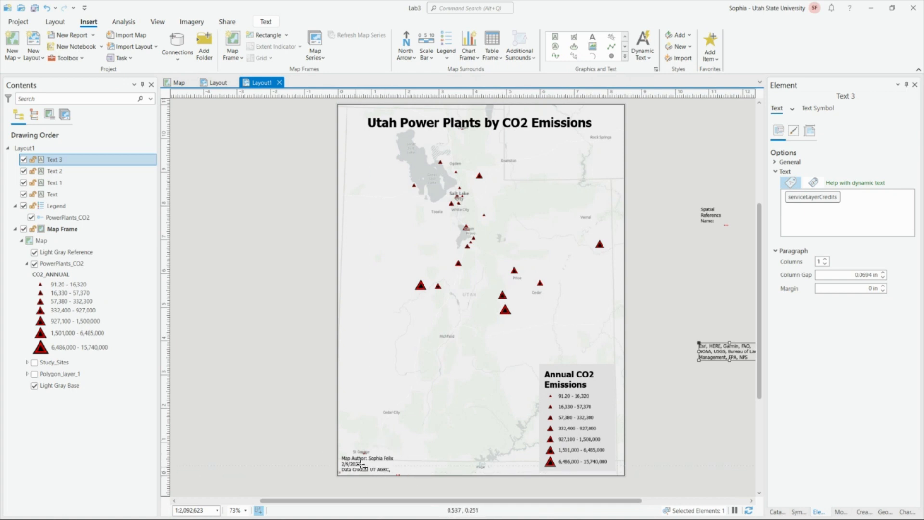
left_click(866, 194)
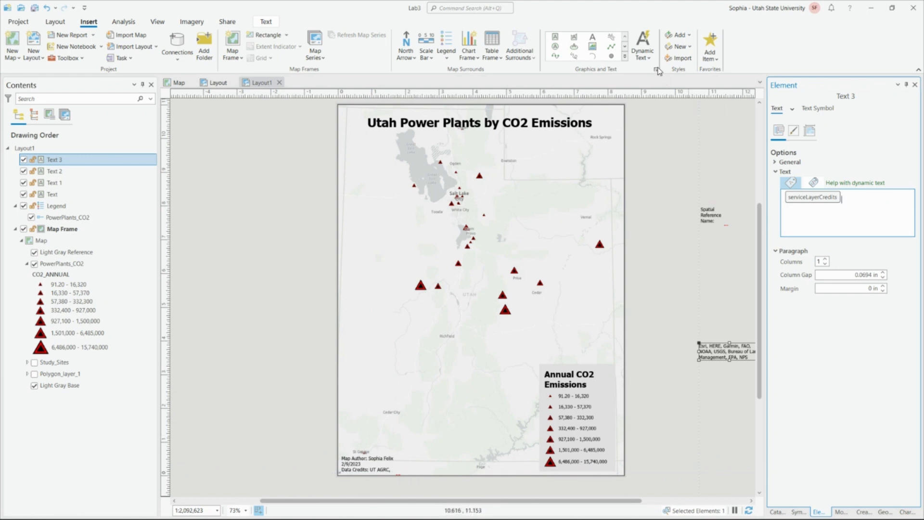
Step: Widen the author and data credits text box in the page's lower-left corner so the full line "Data Credits: UT AGRC, ESRI" fits
left_click(61, 23)
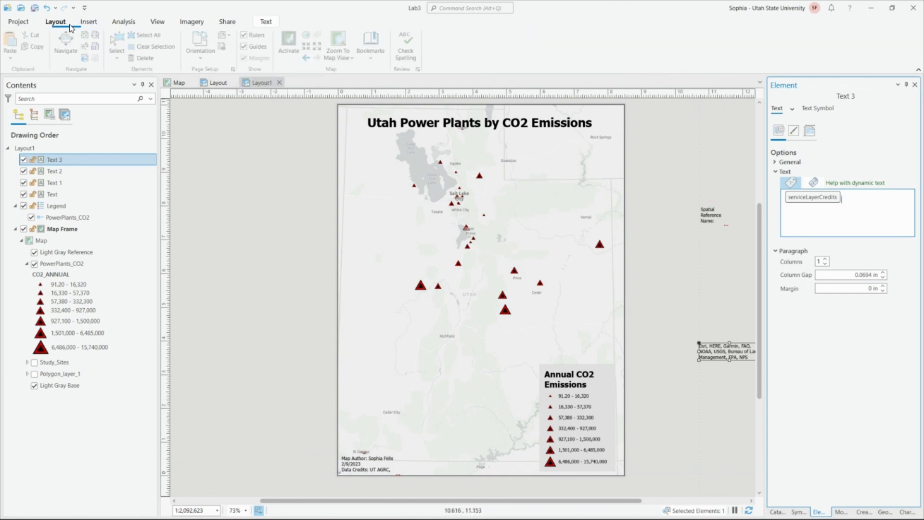
left_click(381, 471)
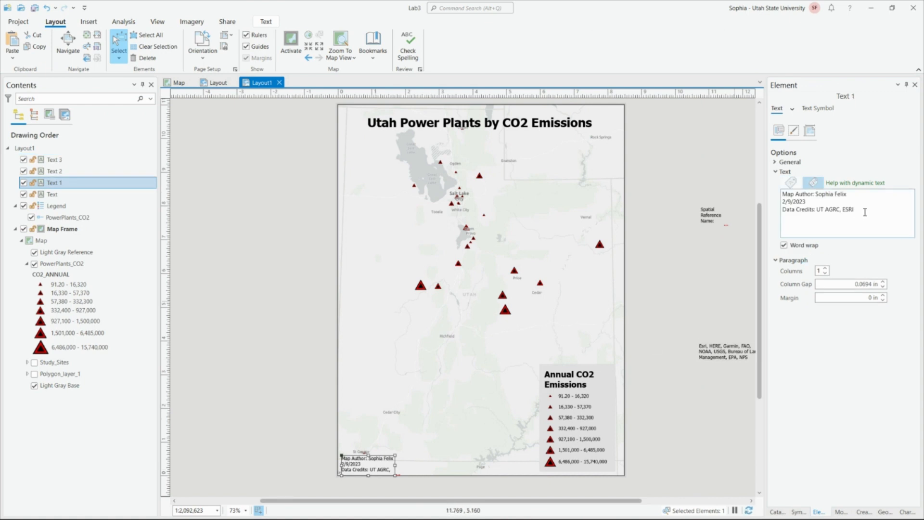
mouse_move(855, 211)
left_mouse_down()
mouse_move(800, 212)
mouse_move(853, 211)
left_mouse_up()
left_click(829, 211)
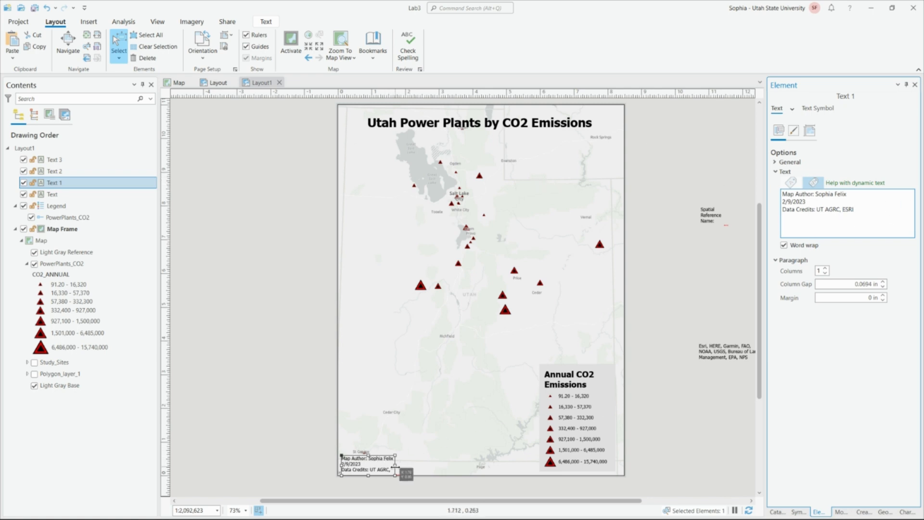
left_click_drag(395, 466, 420, 466)
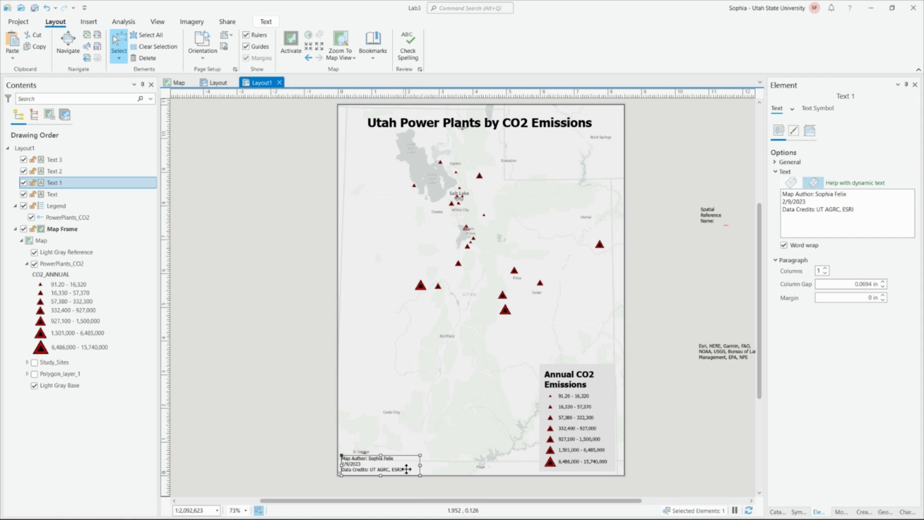
left_click(664, 422)
scroll(645, 336, "up", 2)
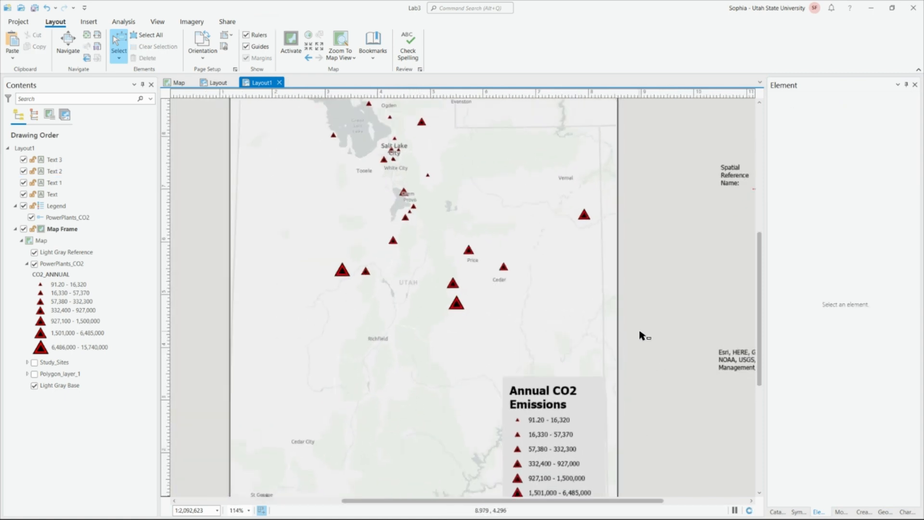
scroll(645, 336, "down", 2)
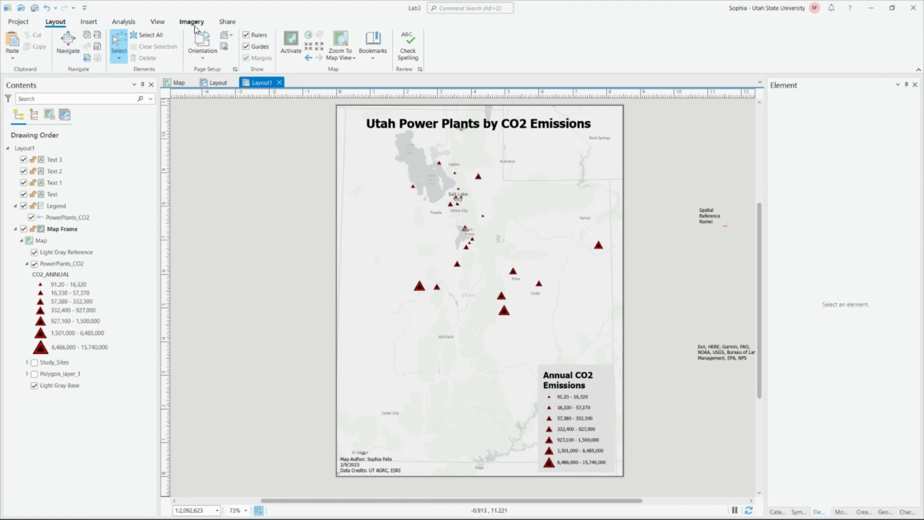
Step: Set up a PDF export of the layout, naming the file with the author's name followed by _Lab3 in the Student Troubleshooting folder
left_click(229, 22)
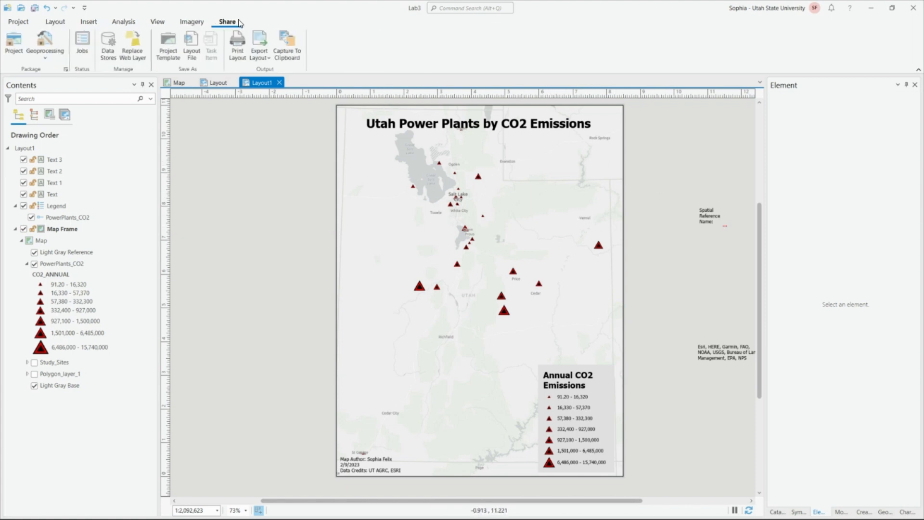
left_click(259, 42)
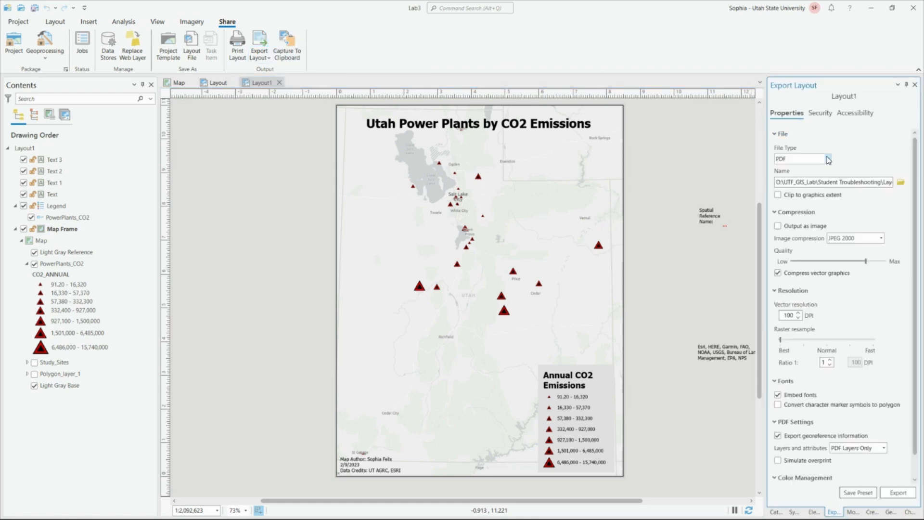
left_click(880, 182)
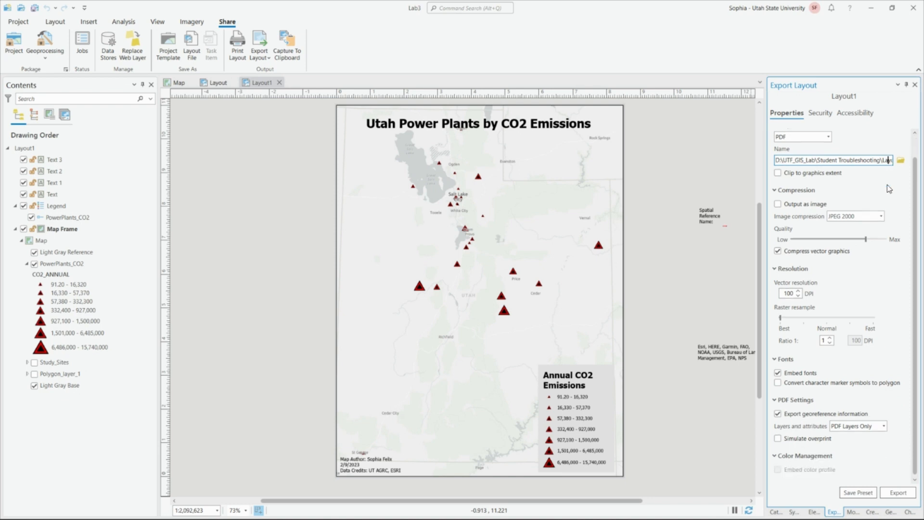
double_click(890, 183)
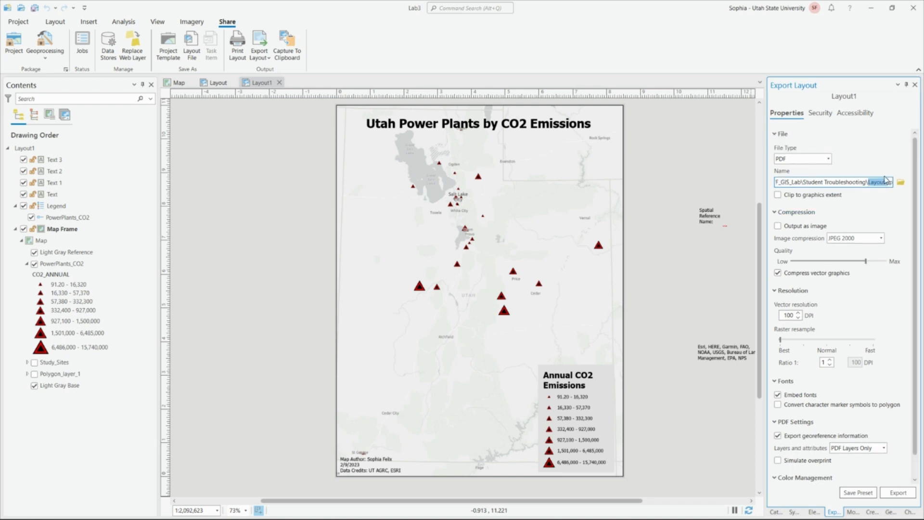
type("SFelix_Lab3.p")
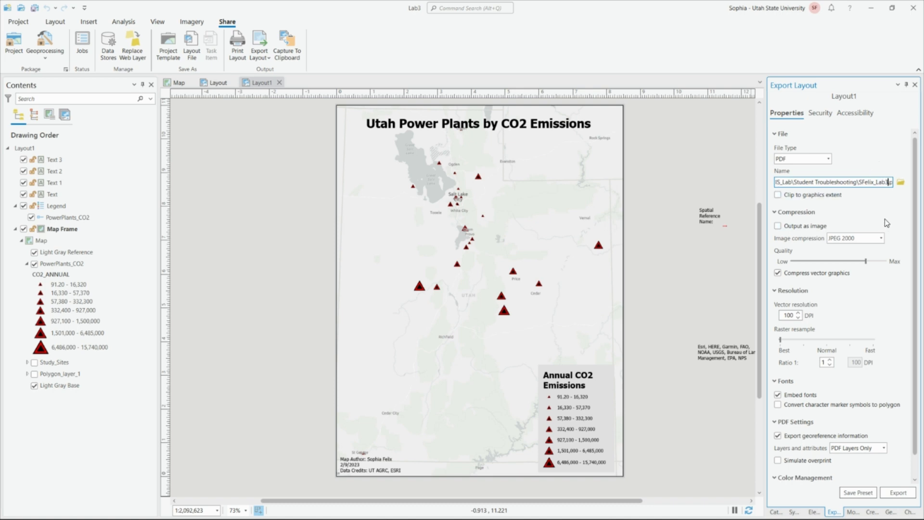
Step: Set the export's vector resolution to 150 DPI and export the layout
double_click(793, 316)
left_click(867, 323)
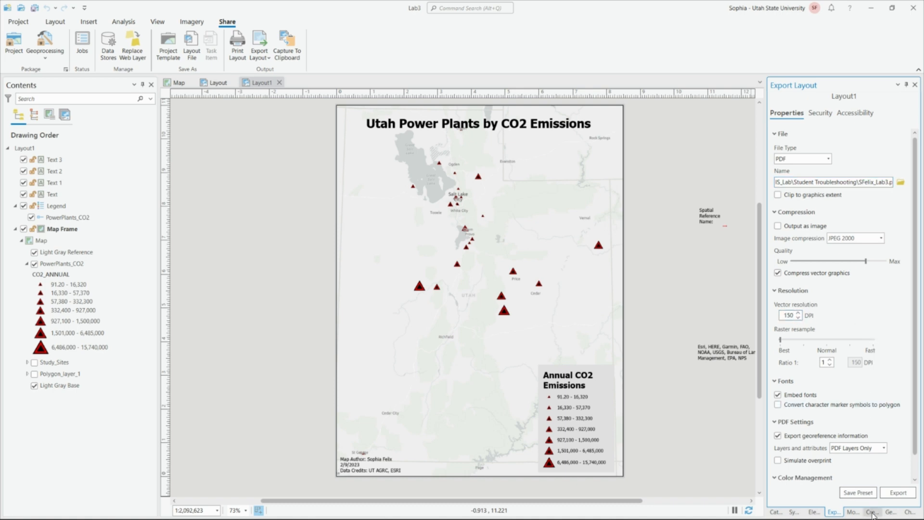
left_click(908, 493)
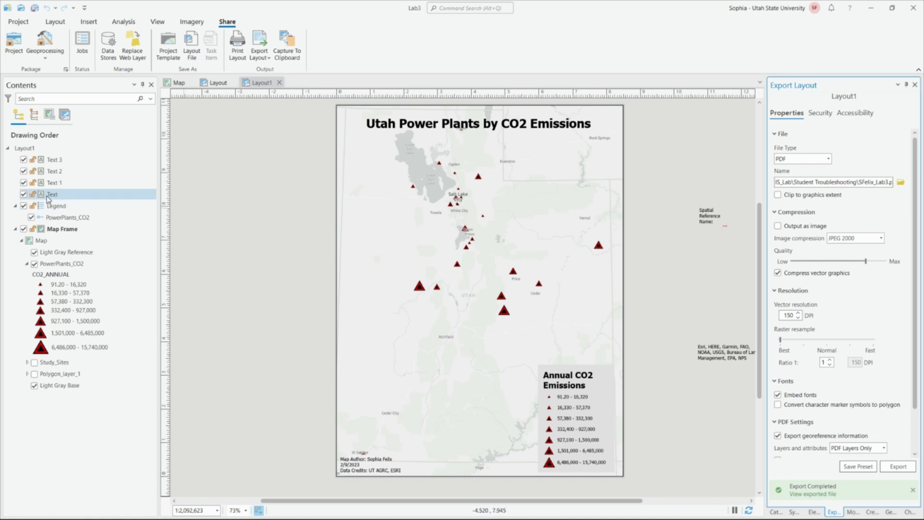
left_click(63, 311)
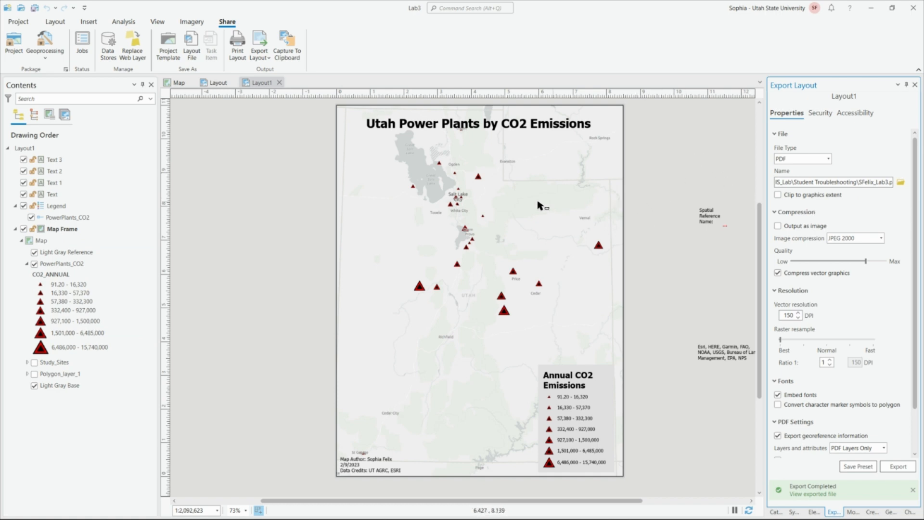
mouse_move(641, 518)
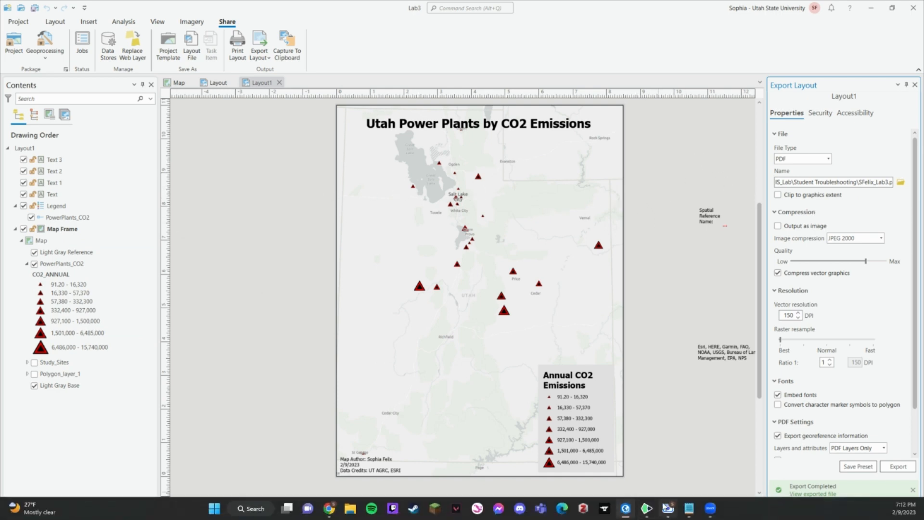